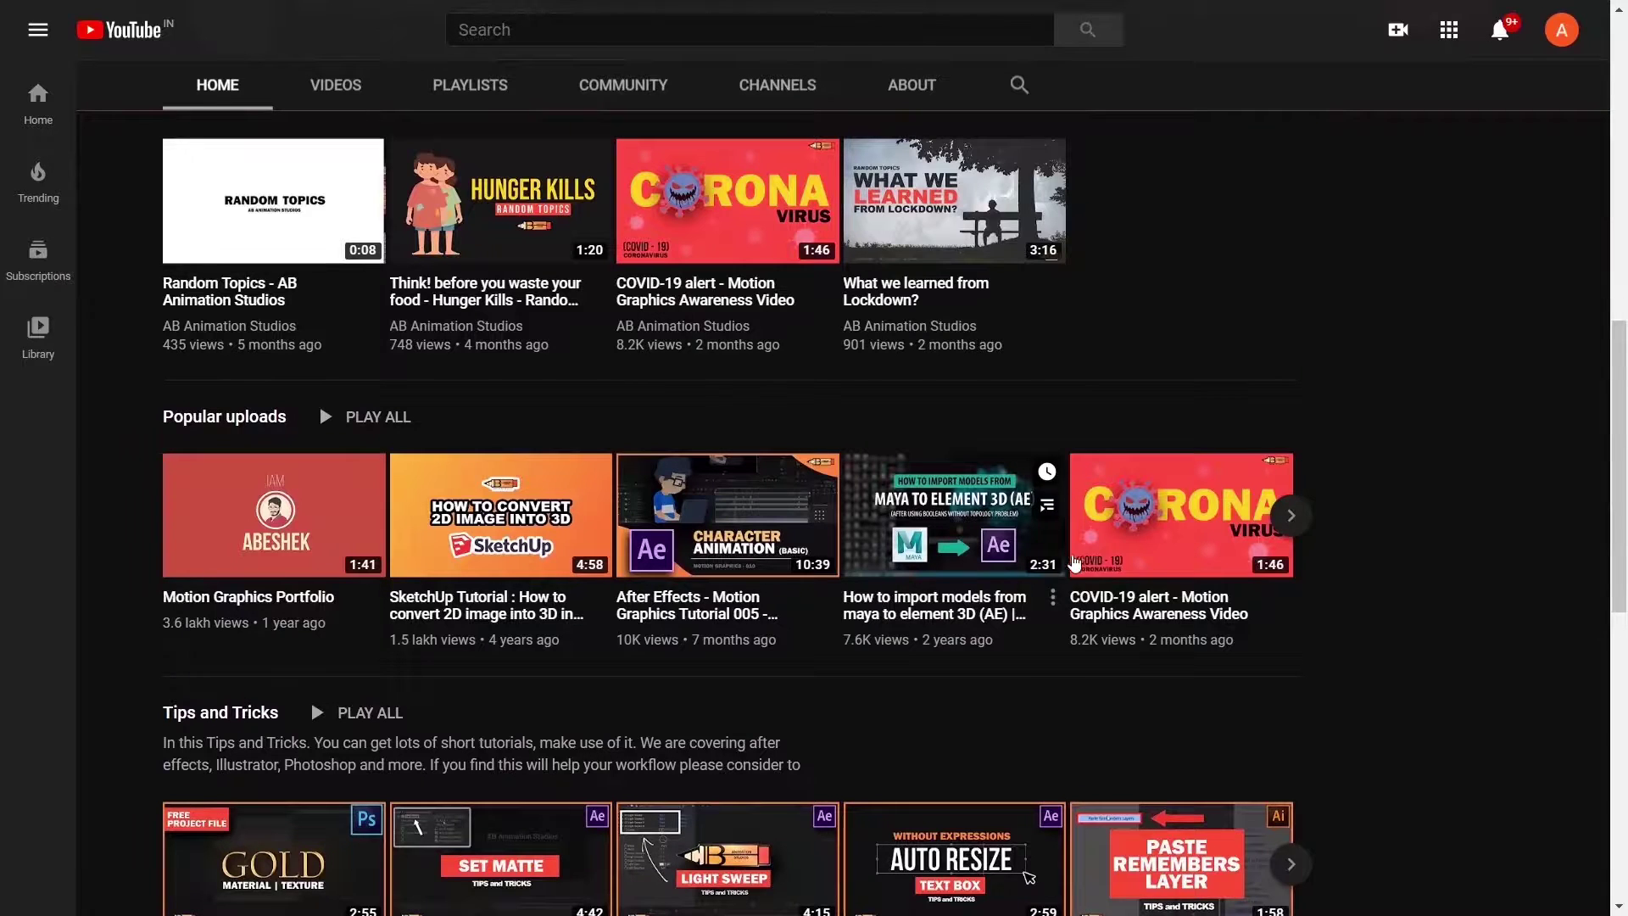
Step: Subscribe to the AB Animation Studios channel and set its notifications to All
scroll(1075, 563, "up", 3)
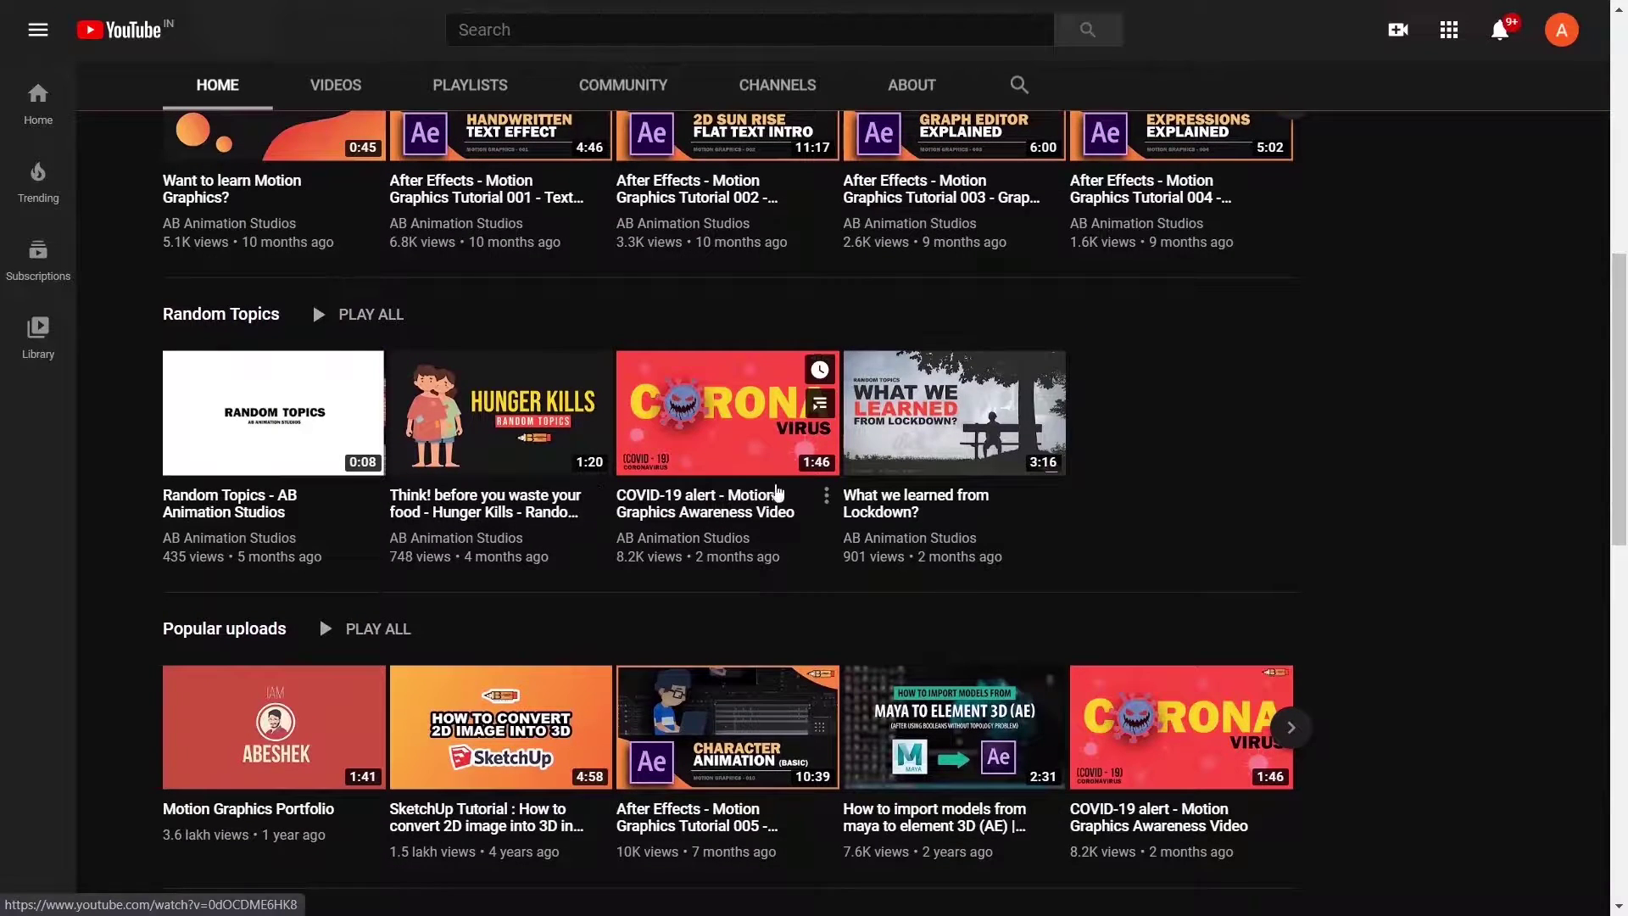
scroll(1034, 490, "up", 4)
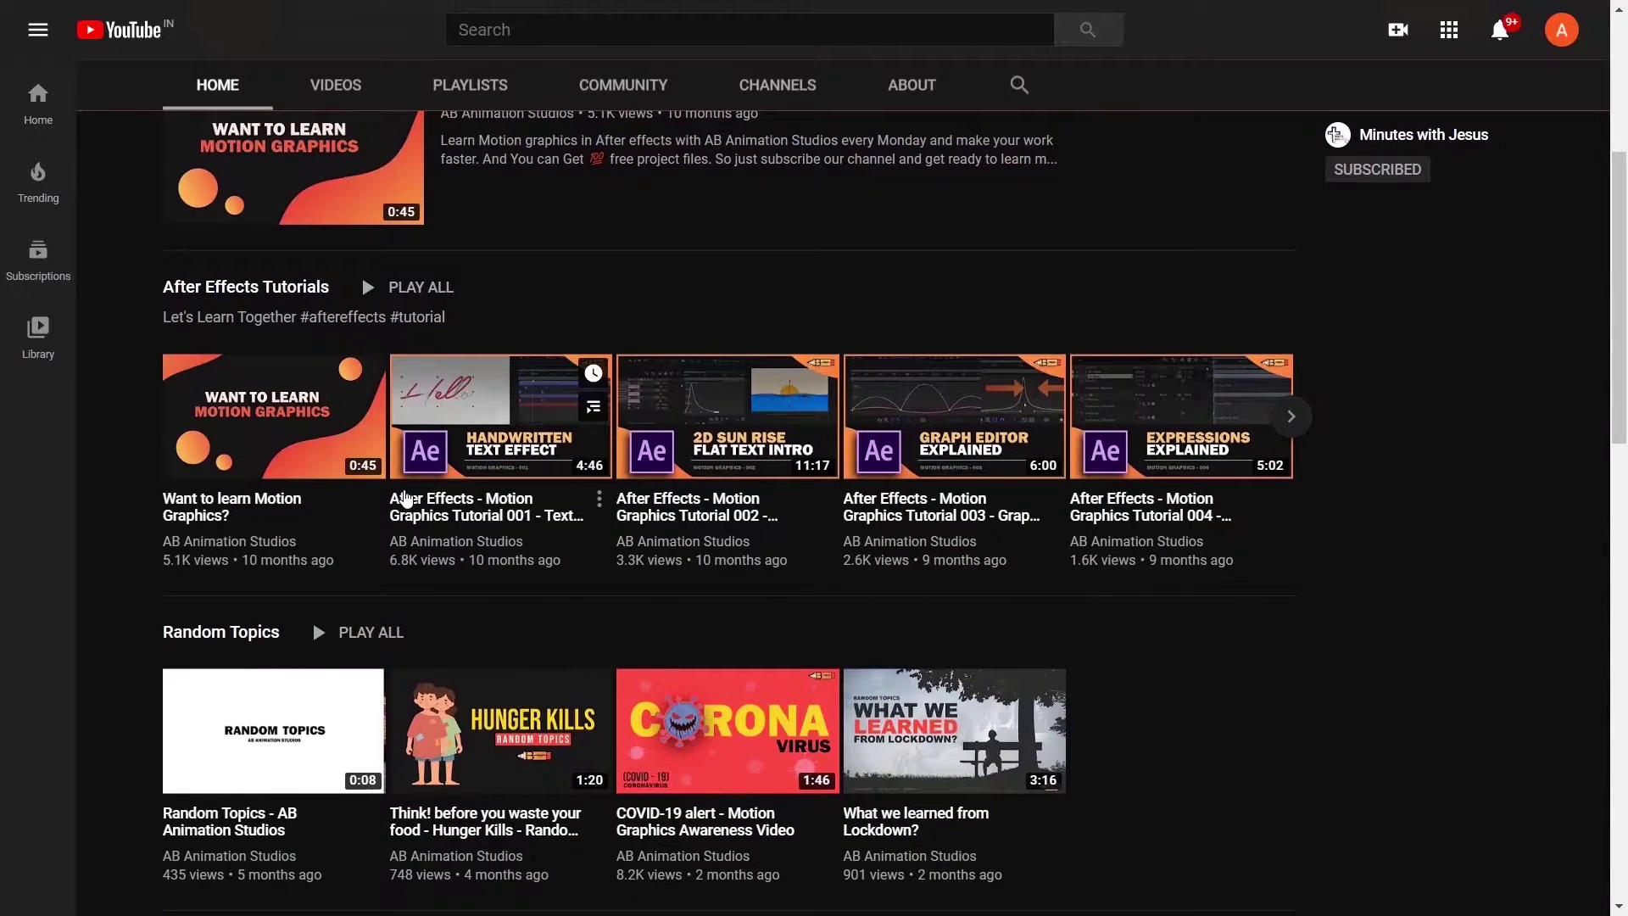
scroll(1026, 407, "up", 5)
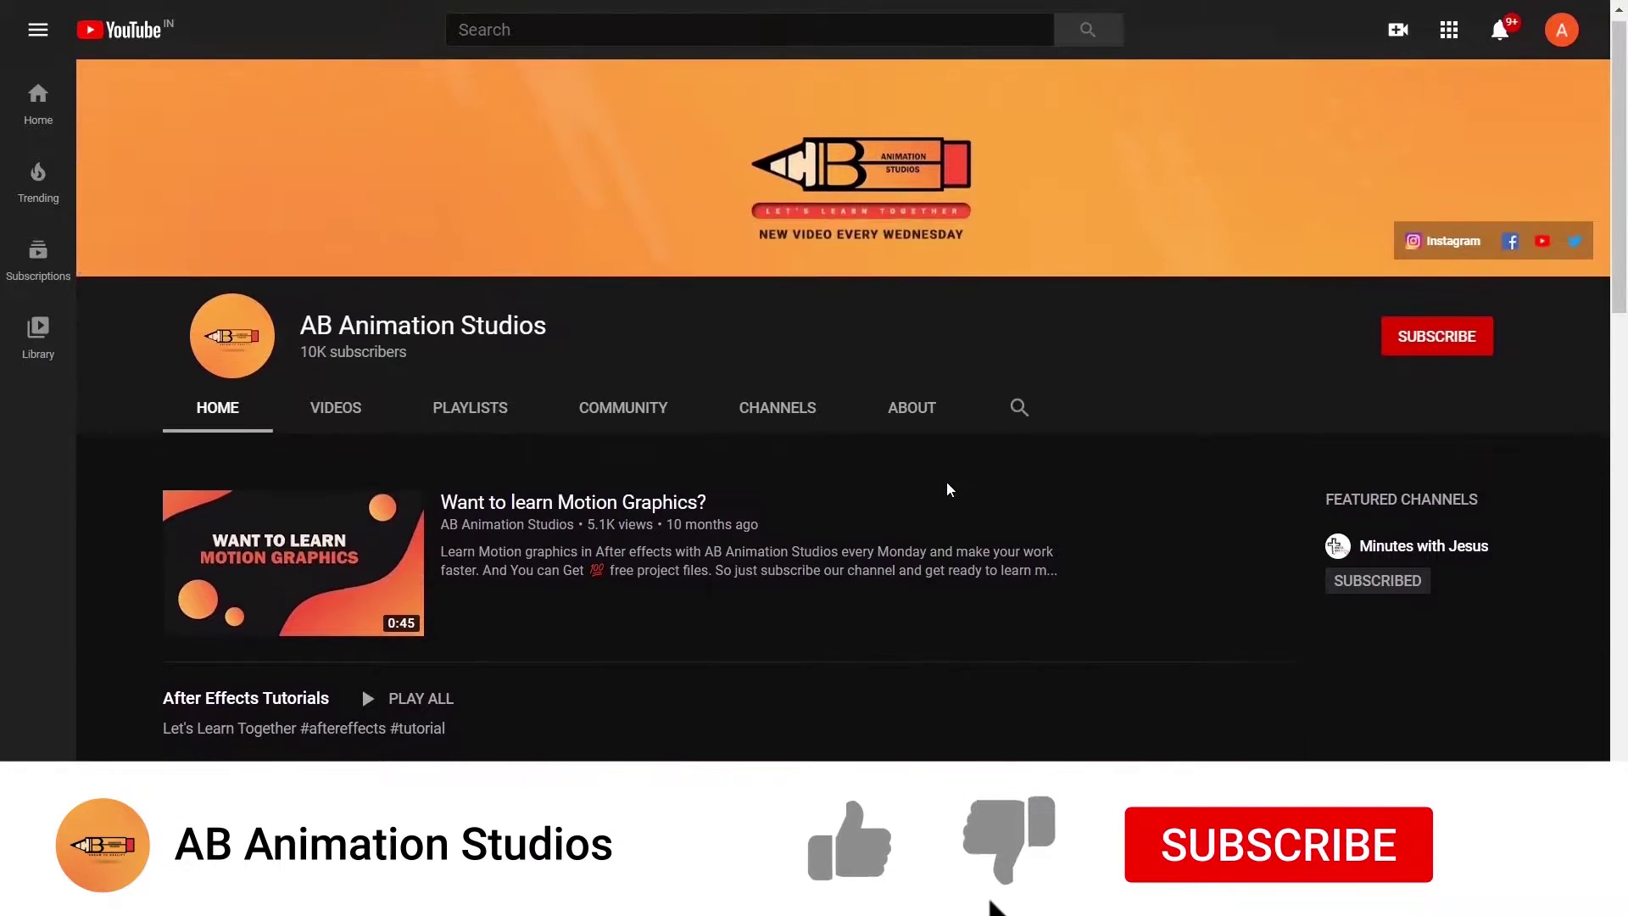
scroll(947, 486, "up", 1)
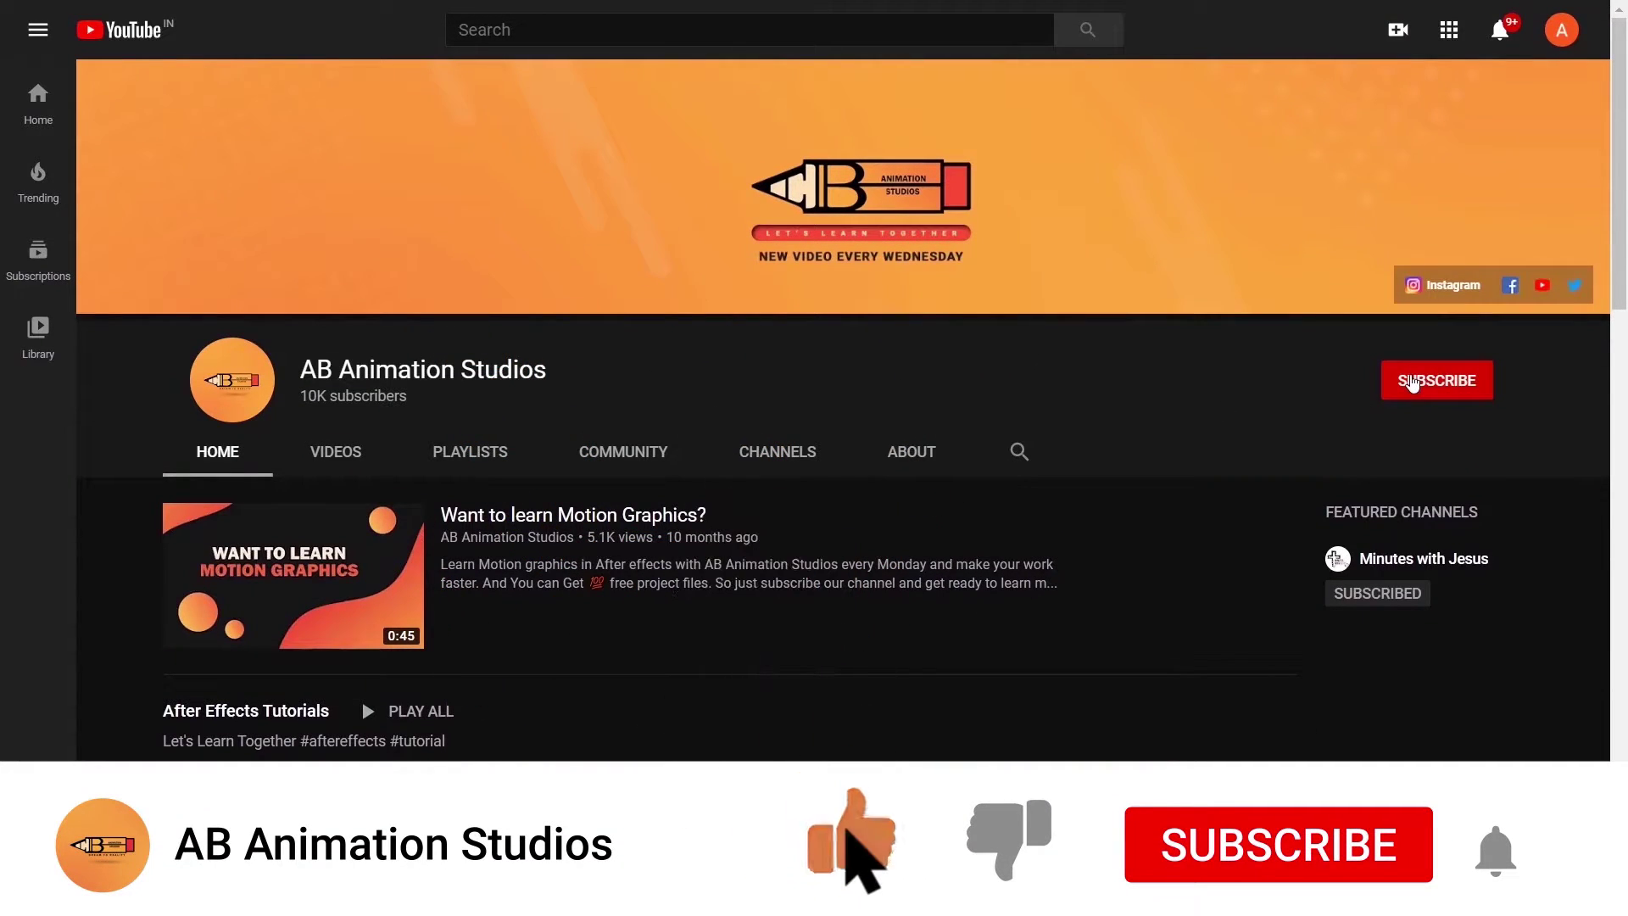
left_click(1412, 383)
left_click(1471, 386)
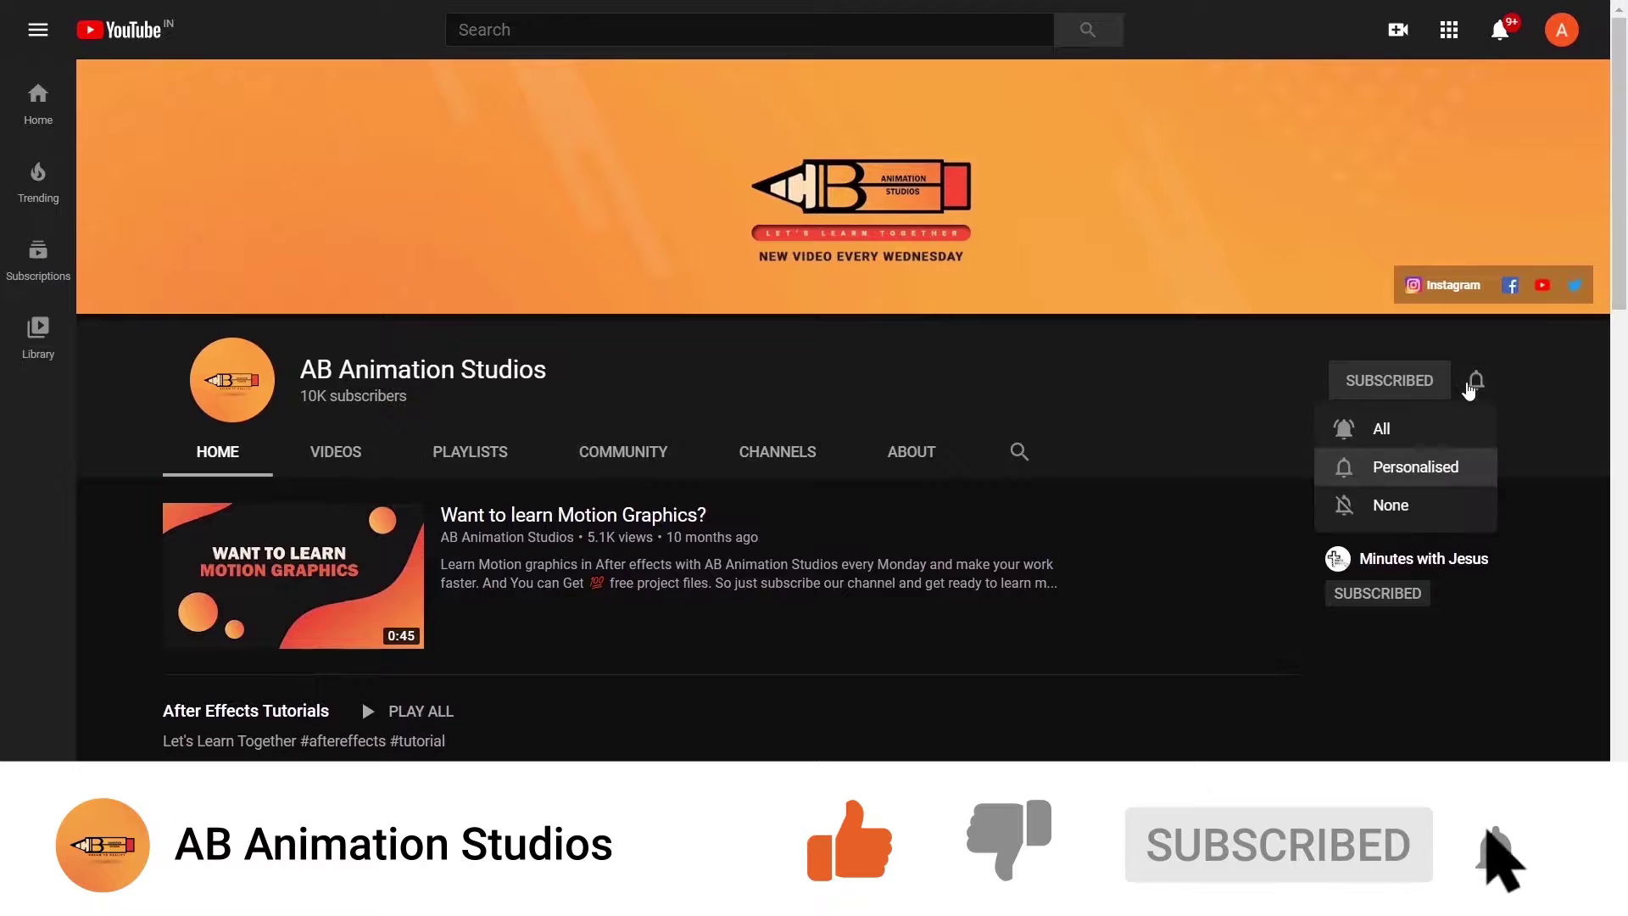
left_click(1378, 428)
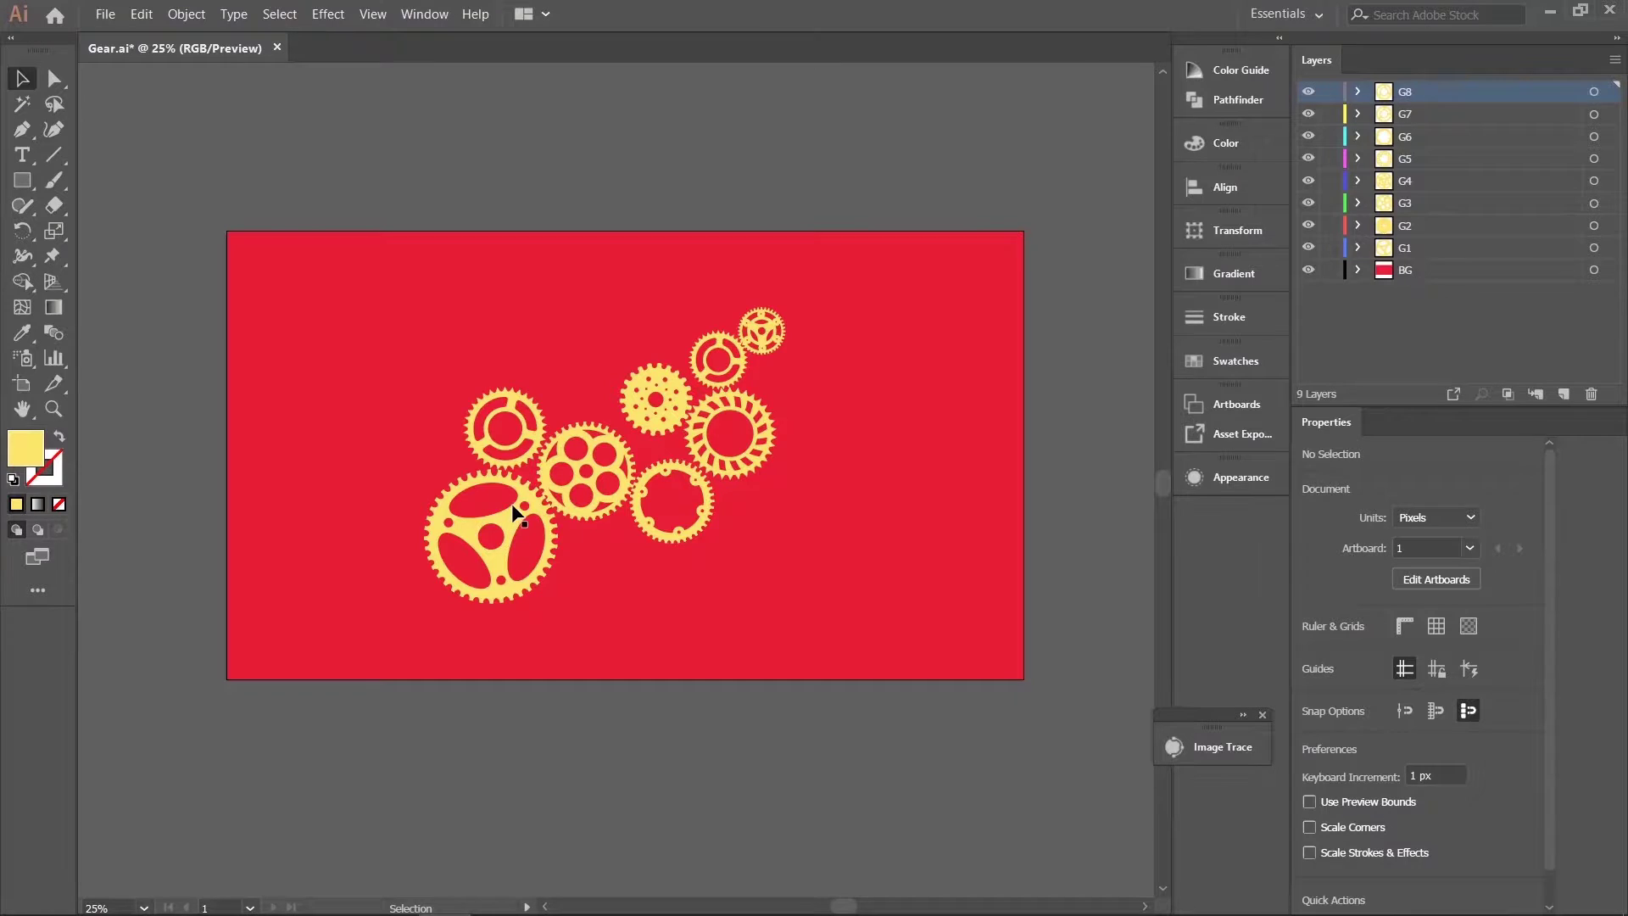
Step: Switch to Illustrator and examine which layers of Gear.ai hold the individual gears and the background
left_click(515, 515)
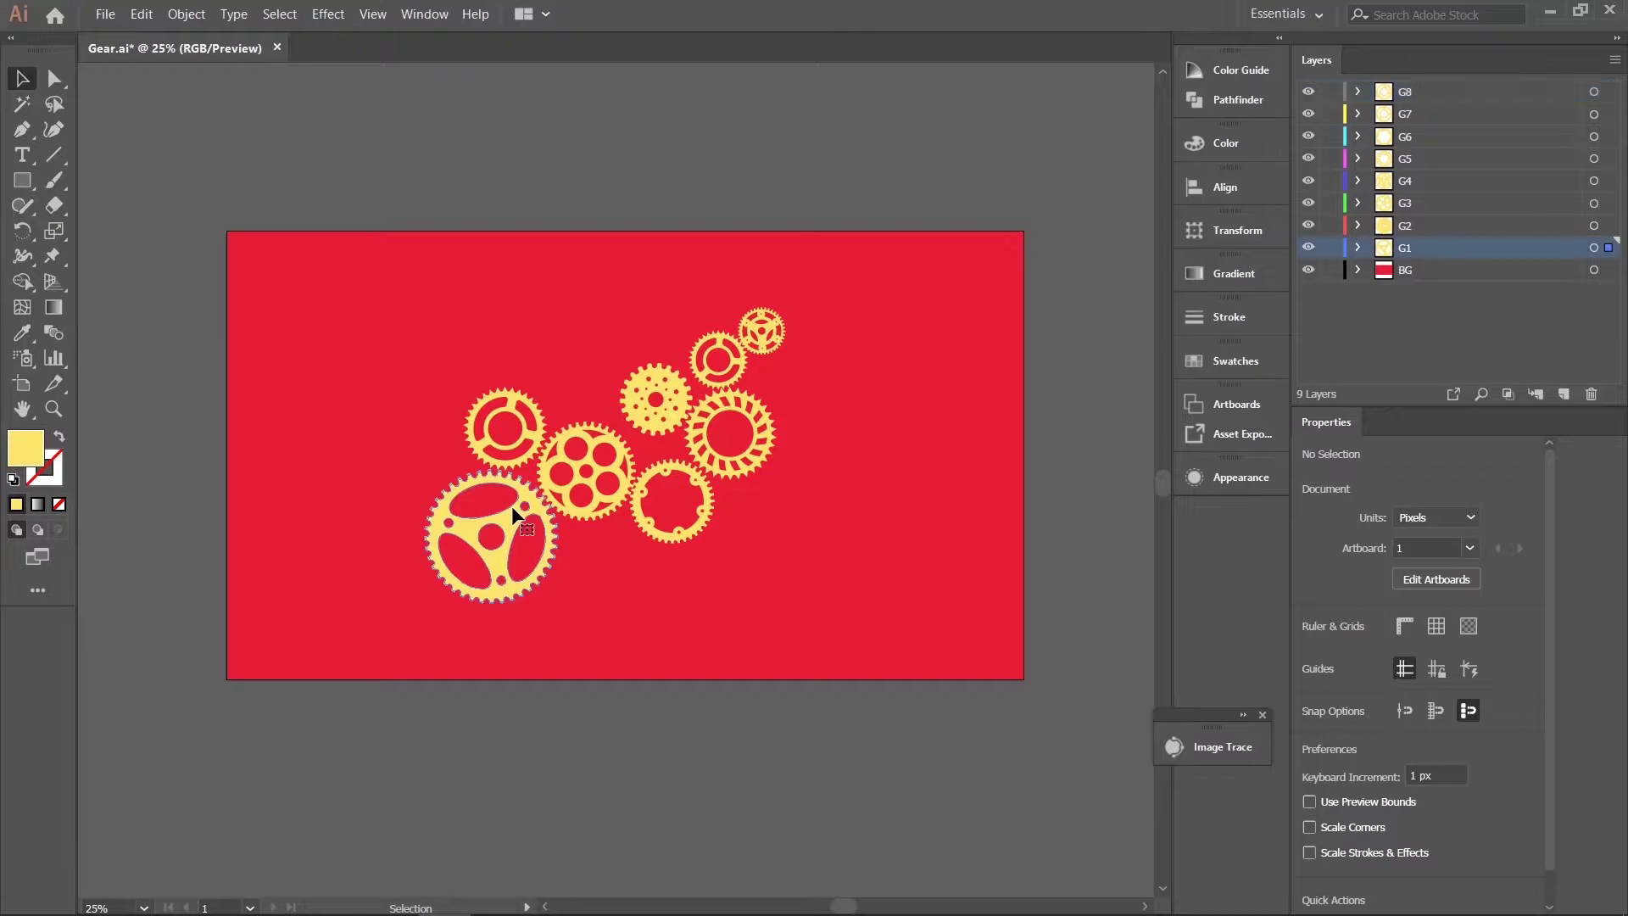
left_click(598, 496)
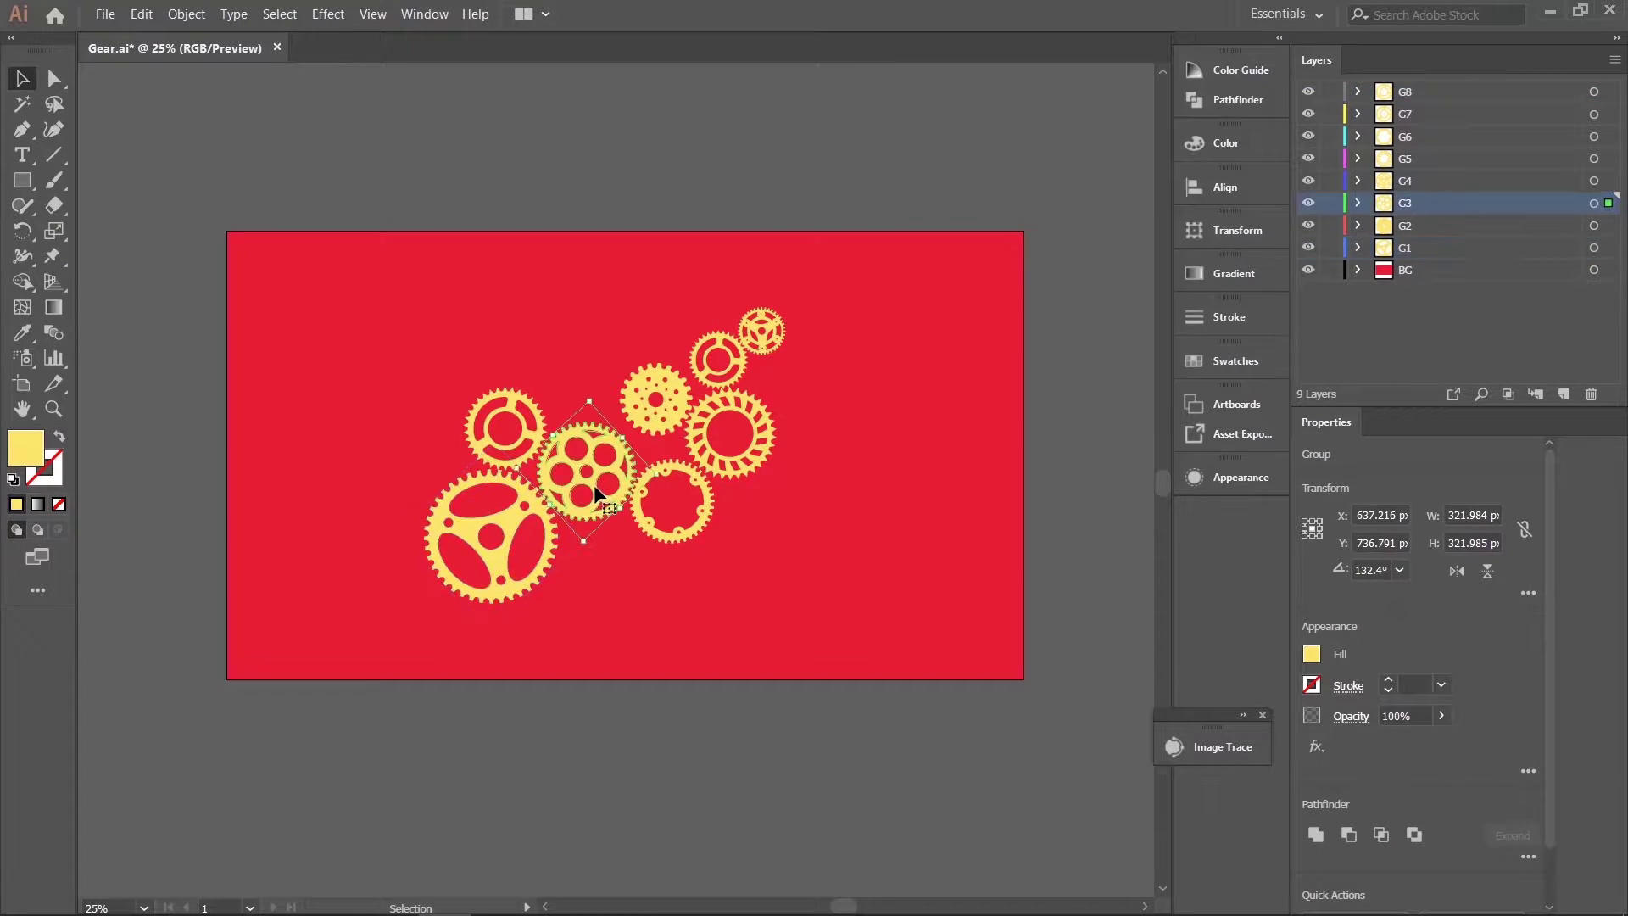
left_click(685, 538)
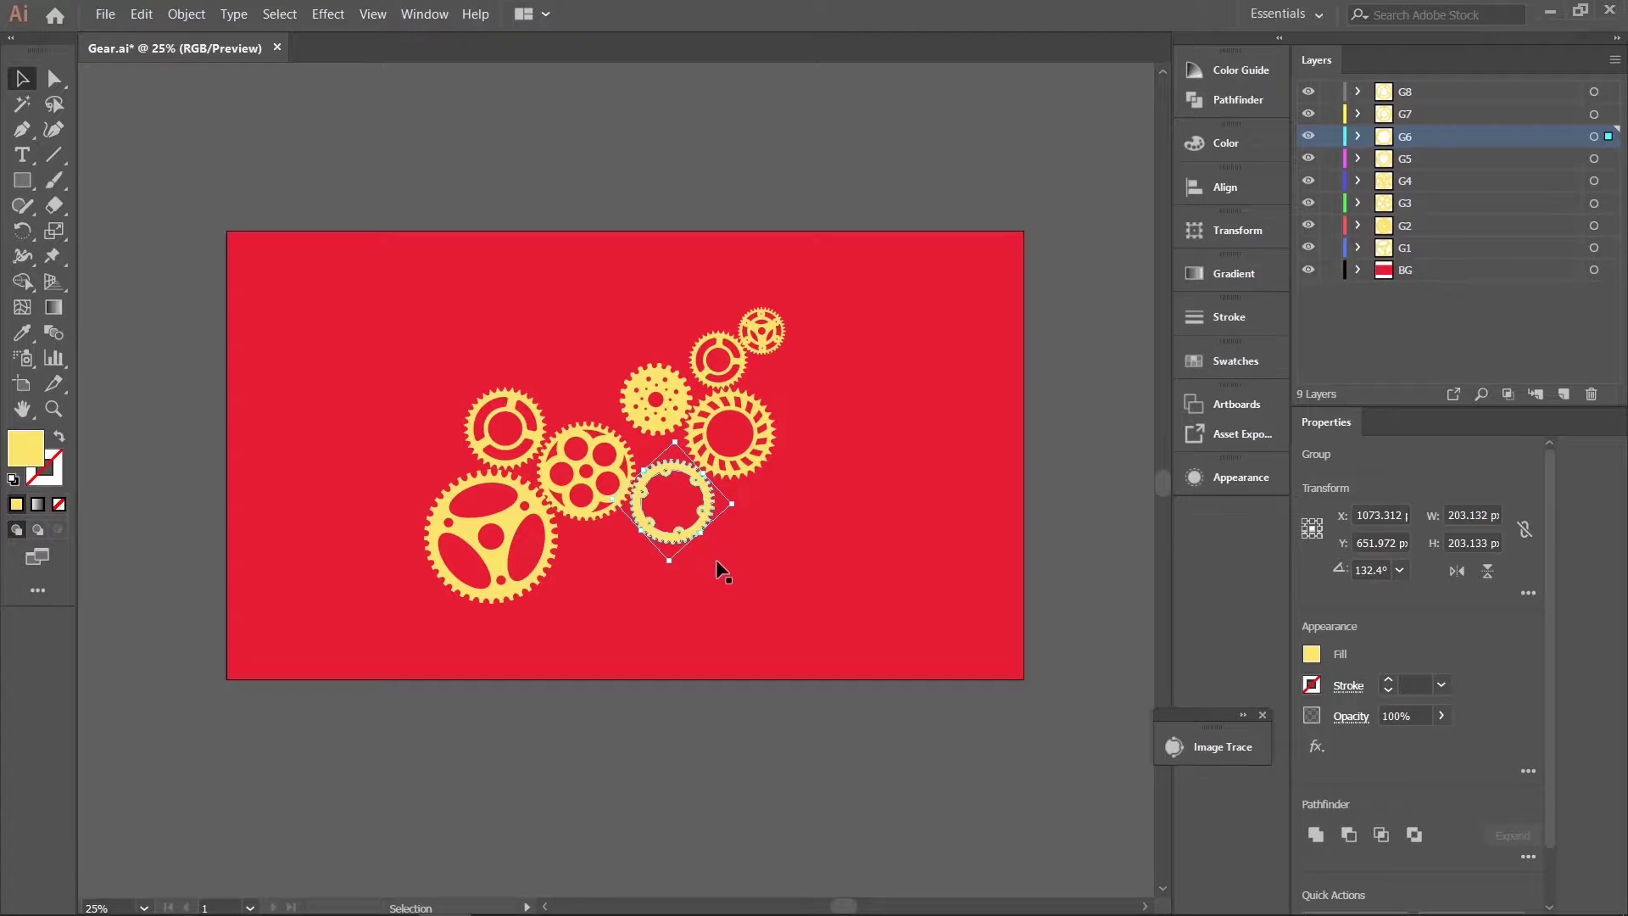
left_click(1408, 203)
left_click(1416, 250)
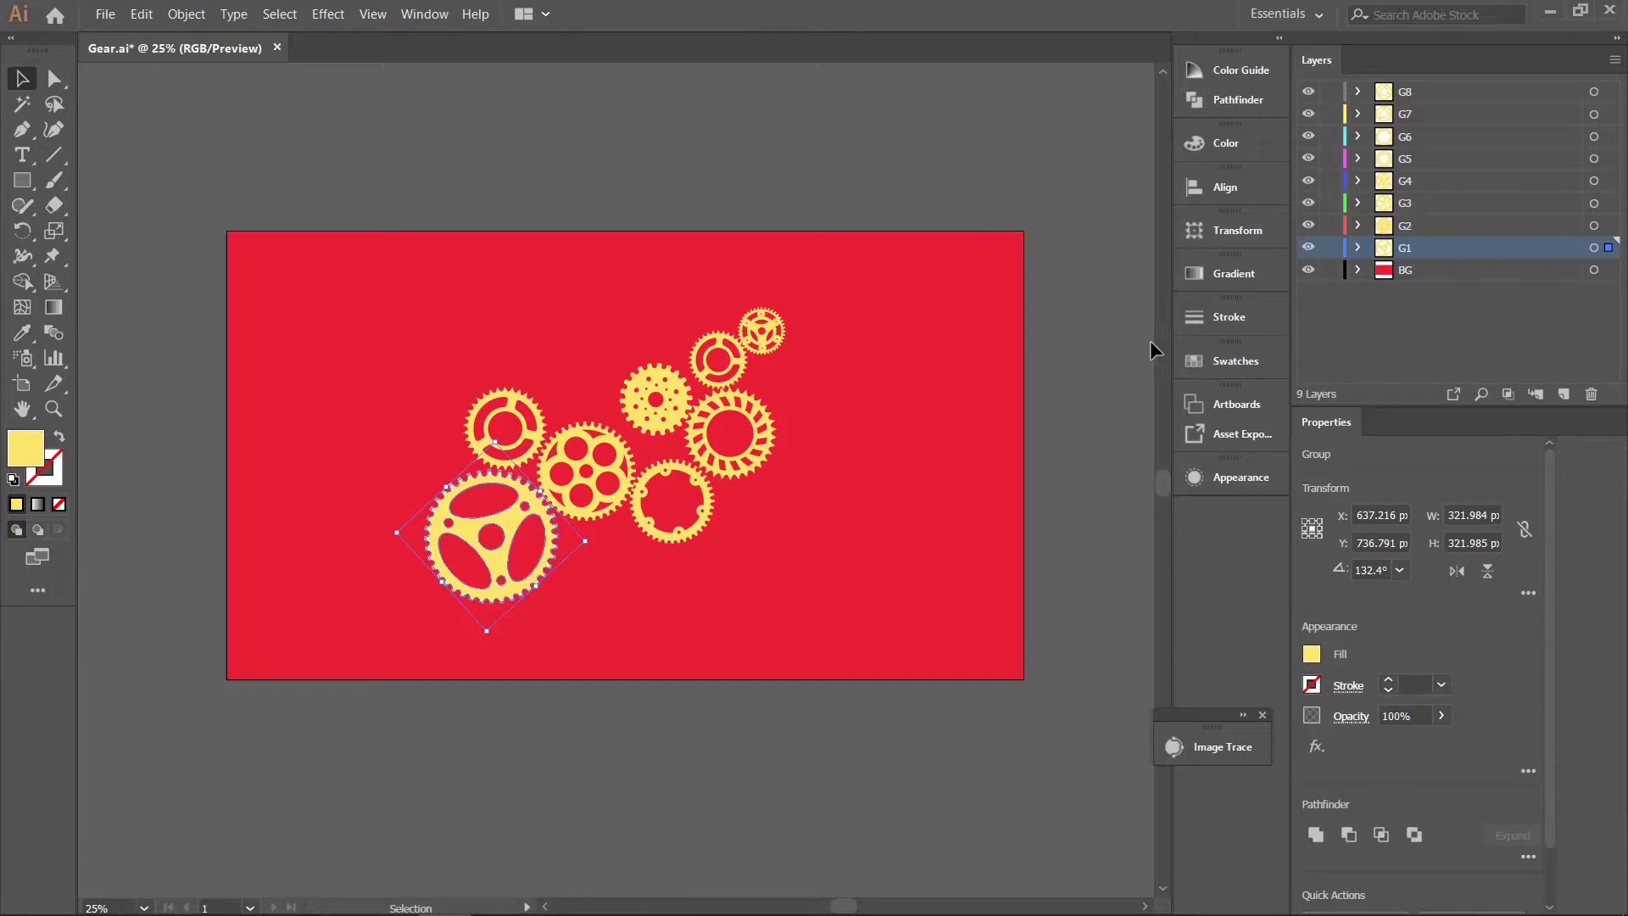
left_click(1405, 270)
left_click(836, 502)
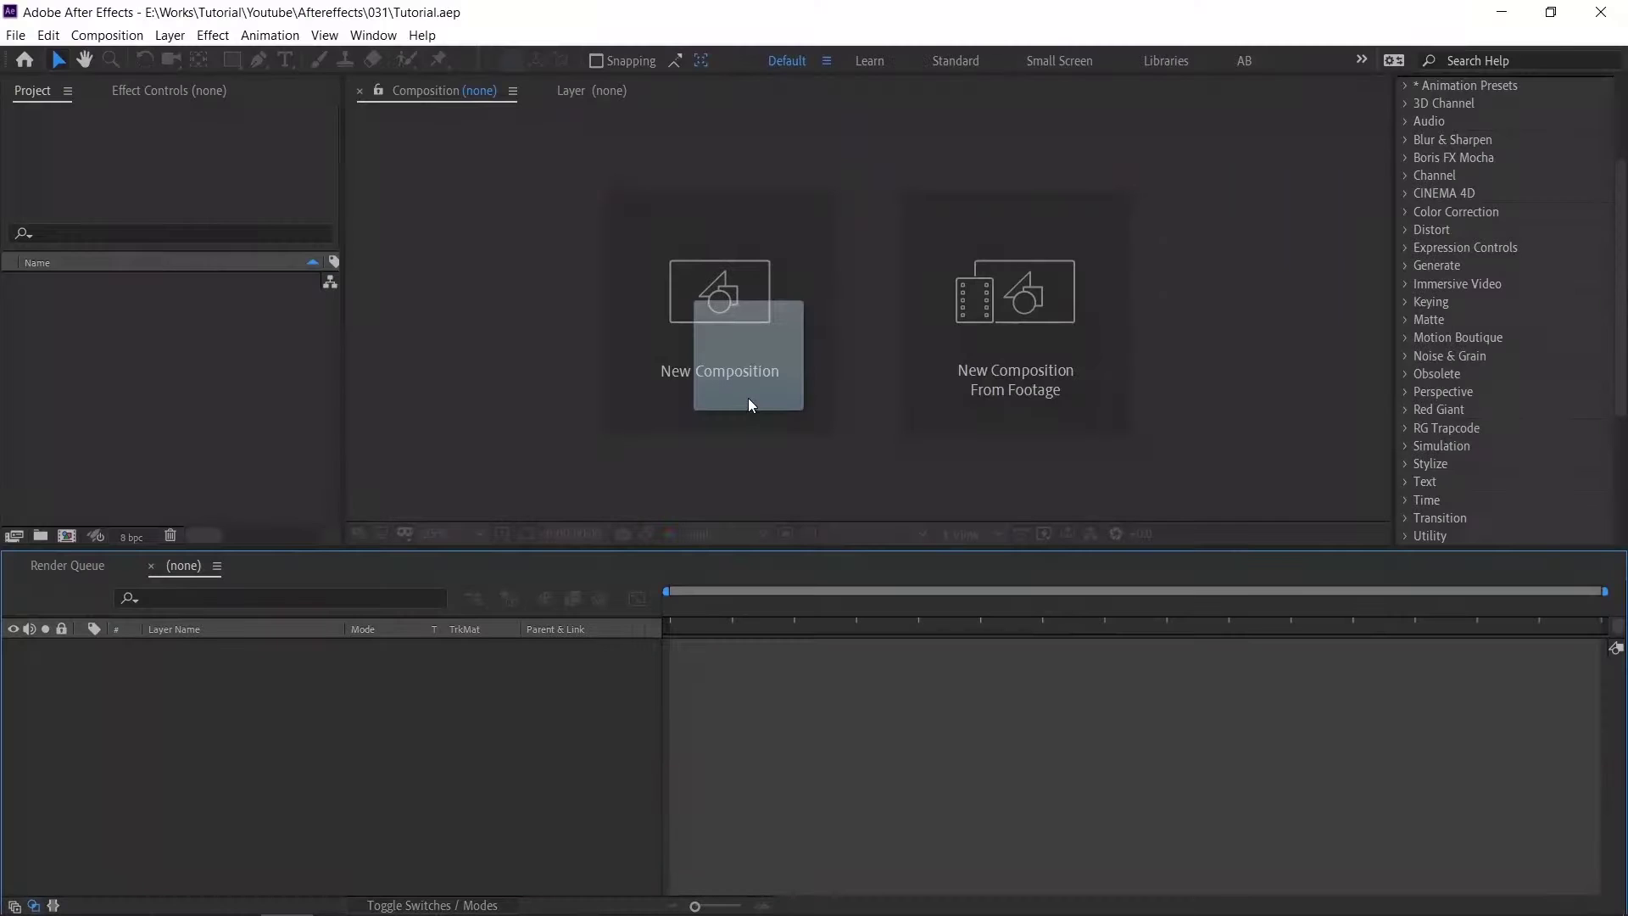
Step: Switch to After Effects, import Gear.ai as a composition with Layer Size footage dimensions, and open the Gear composition
left_click_drag(747, 400, 202, 412)
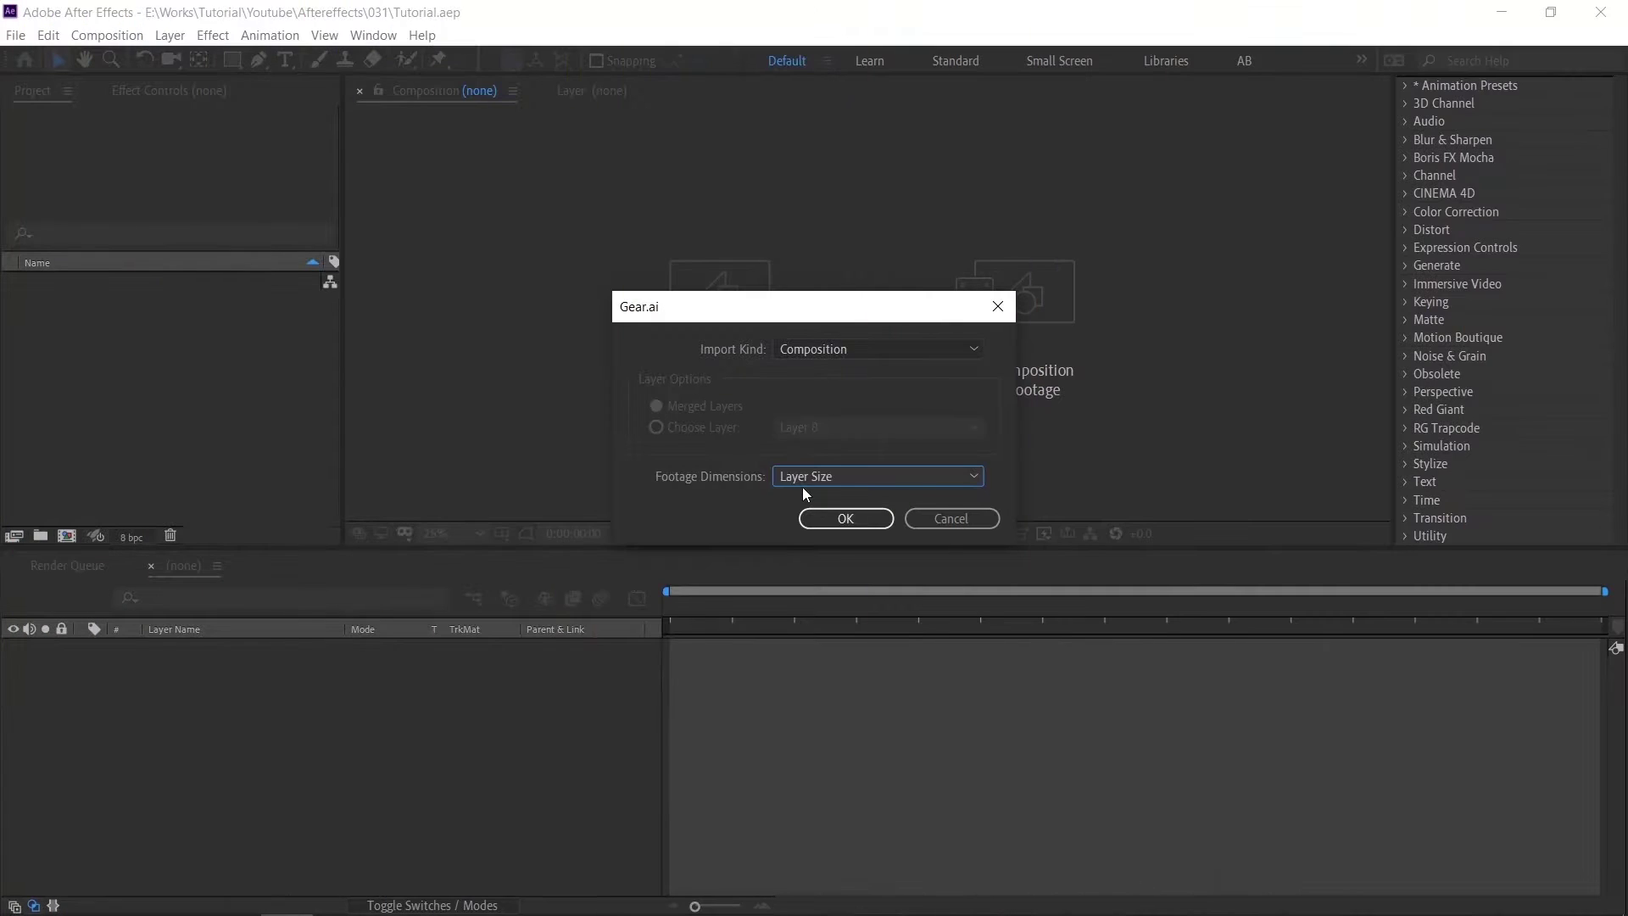
left_click(827, 520)
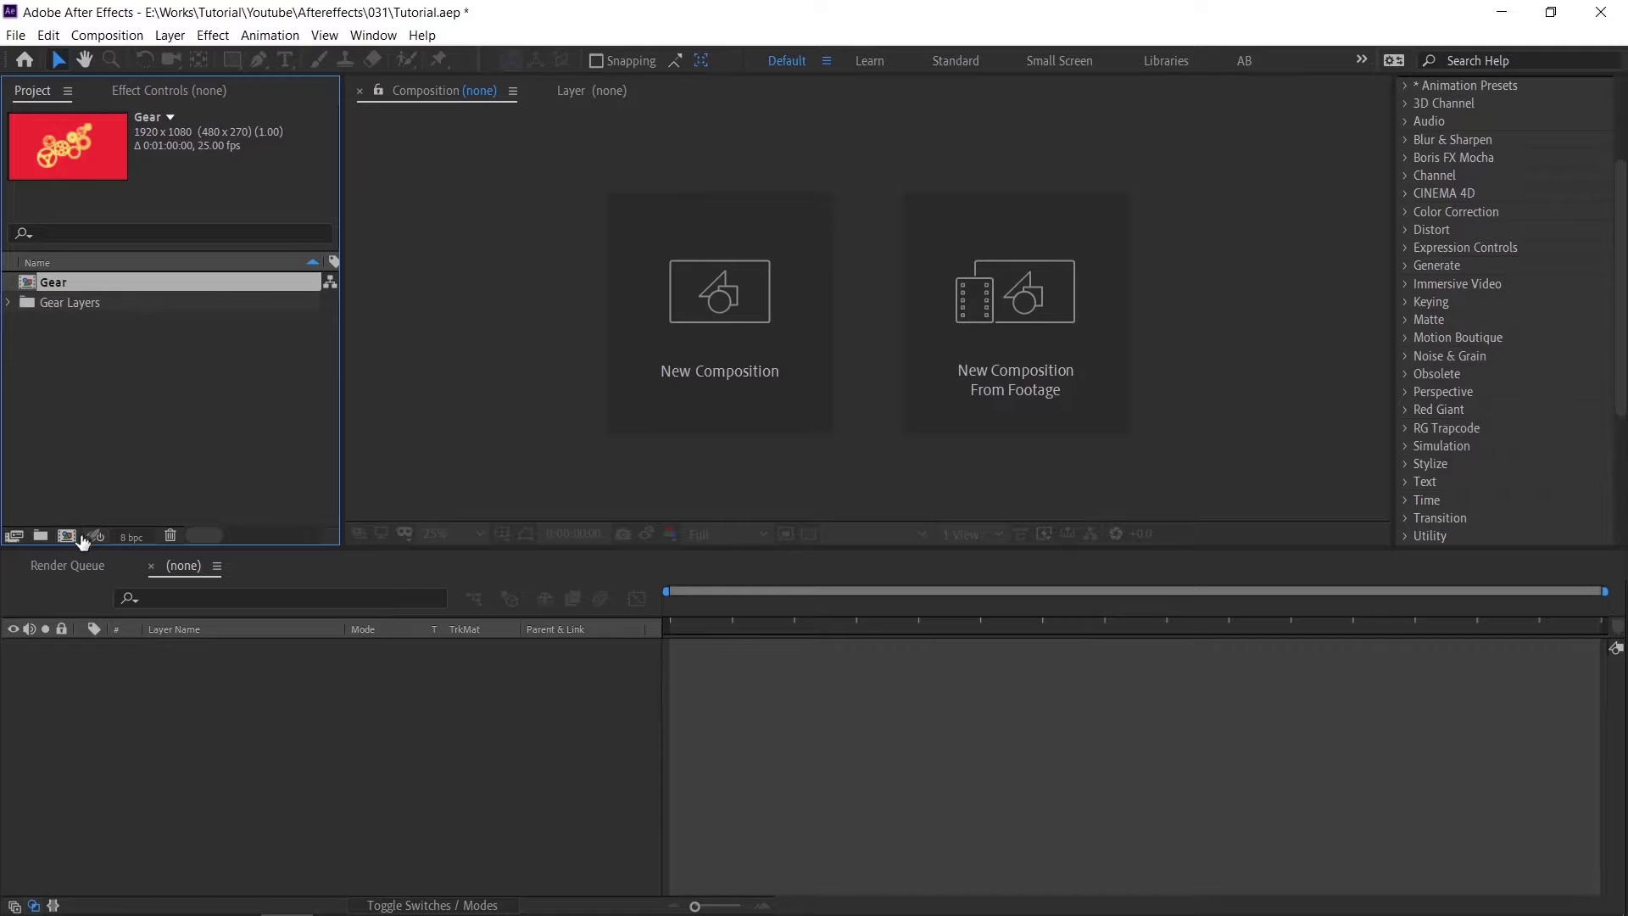
double_click(60, 281)
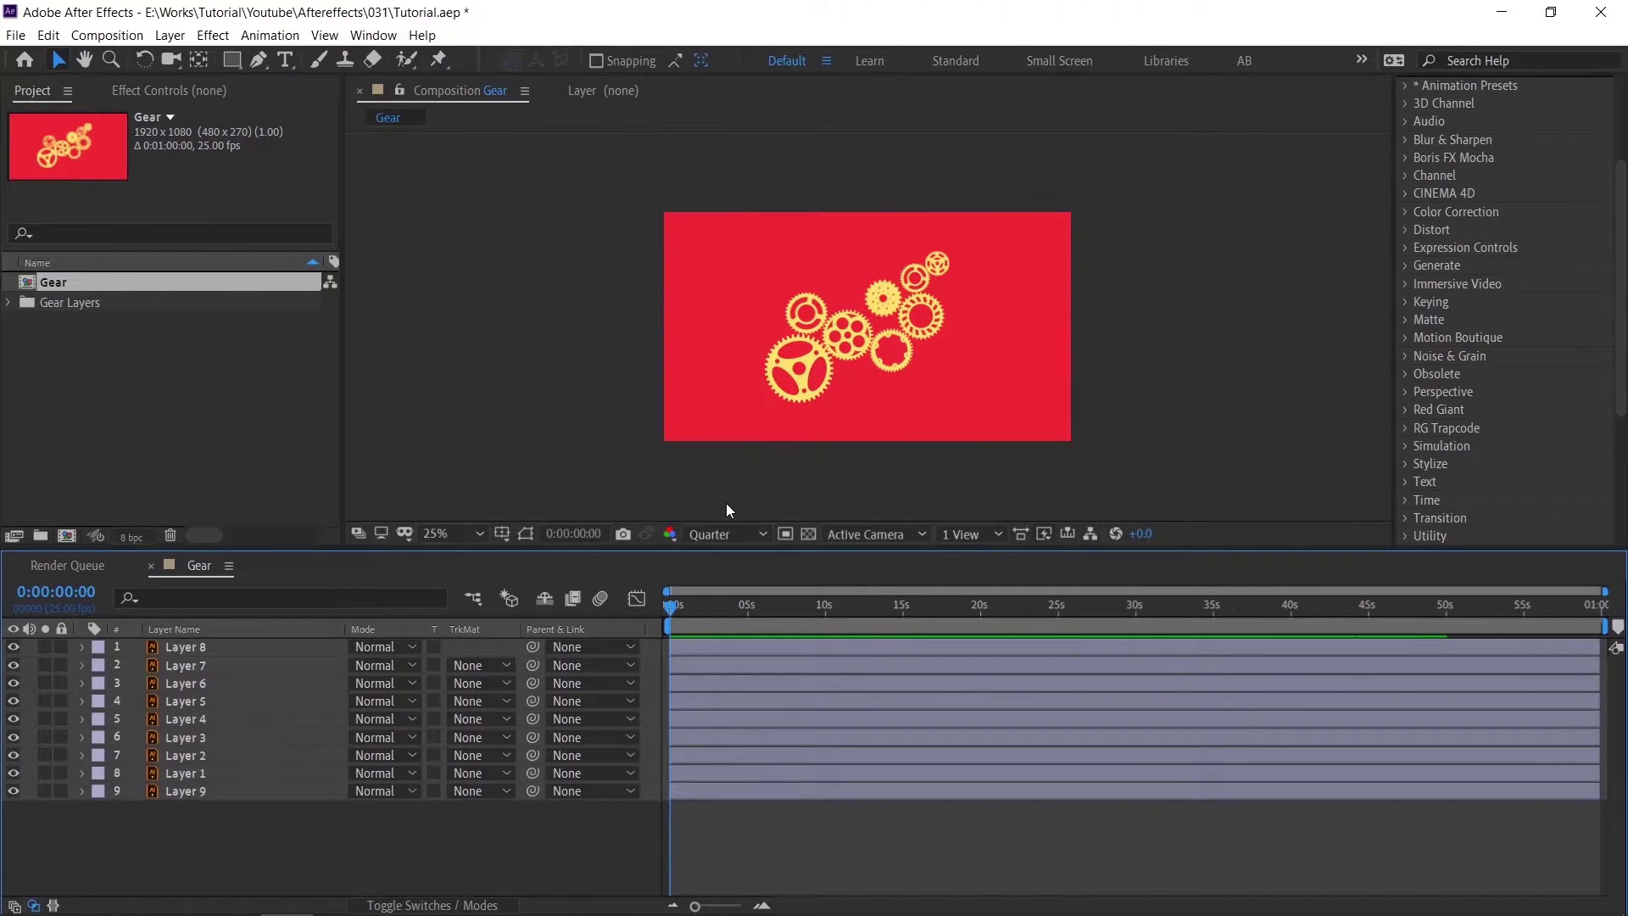
Step: Check which gear the individual layers of the Gear composition contain, leaving no layer selected
left_click(199, 786)
left_click(198, 773)
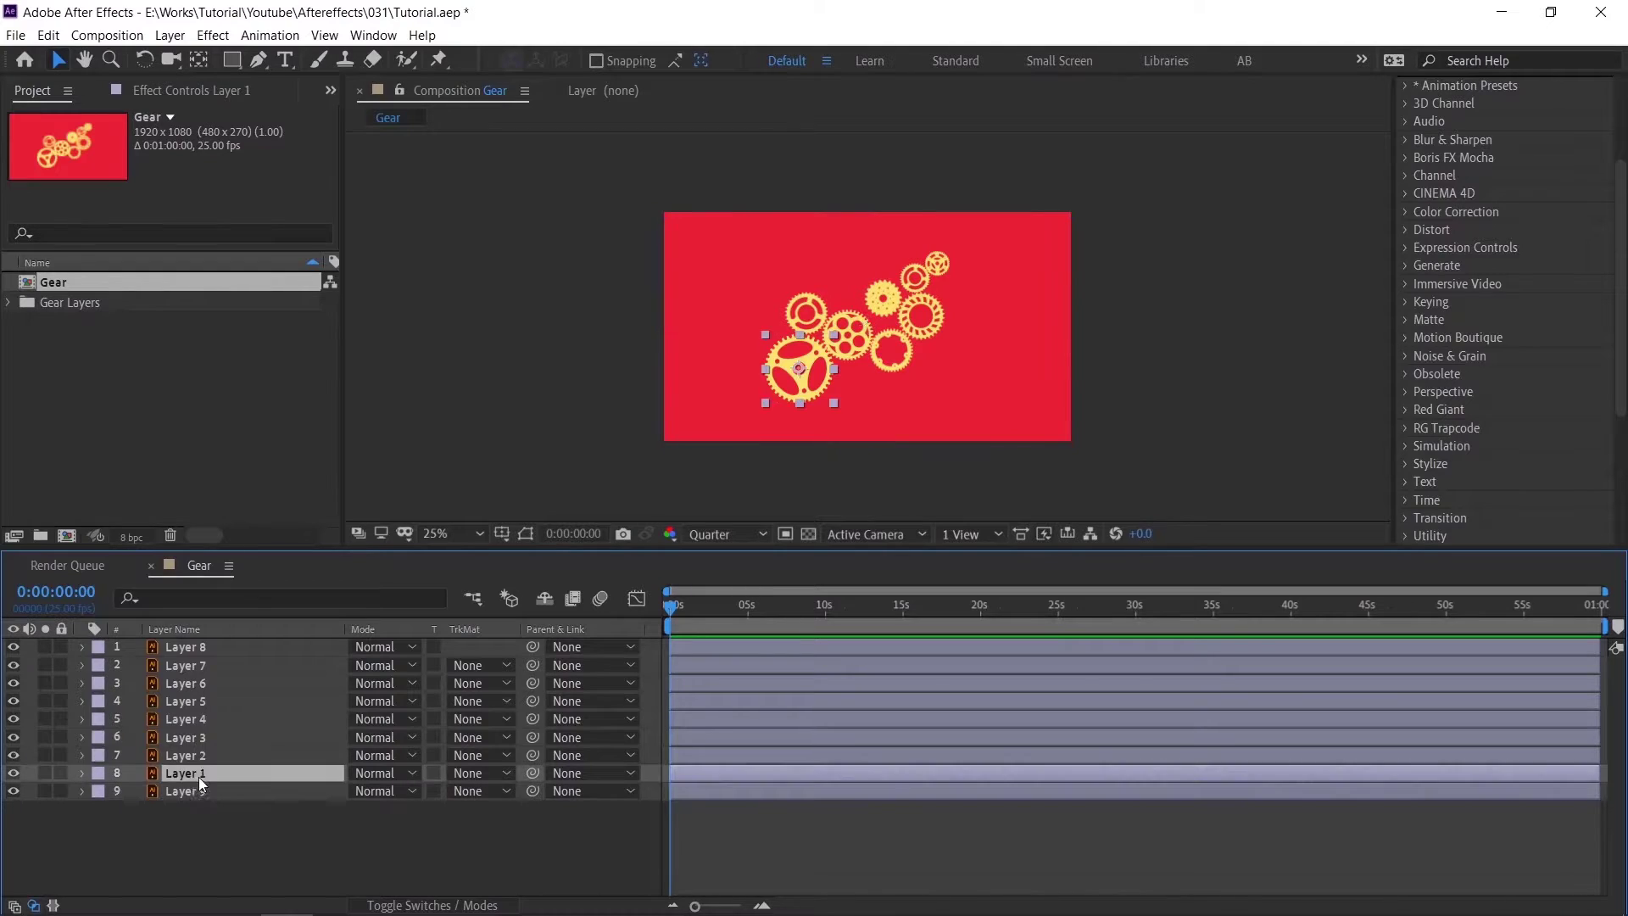
left_click(199, 755)
left_click(204, 700)
key("ctrl+shift+a")
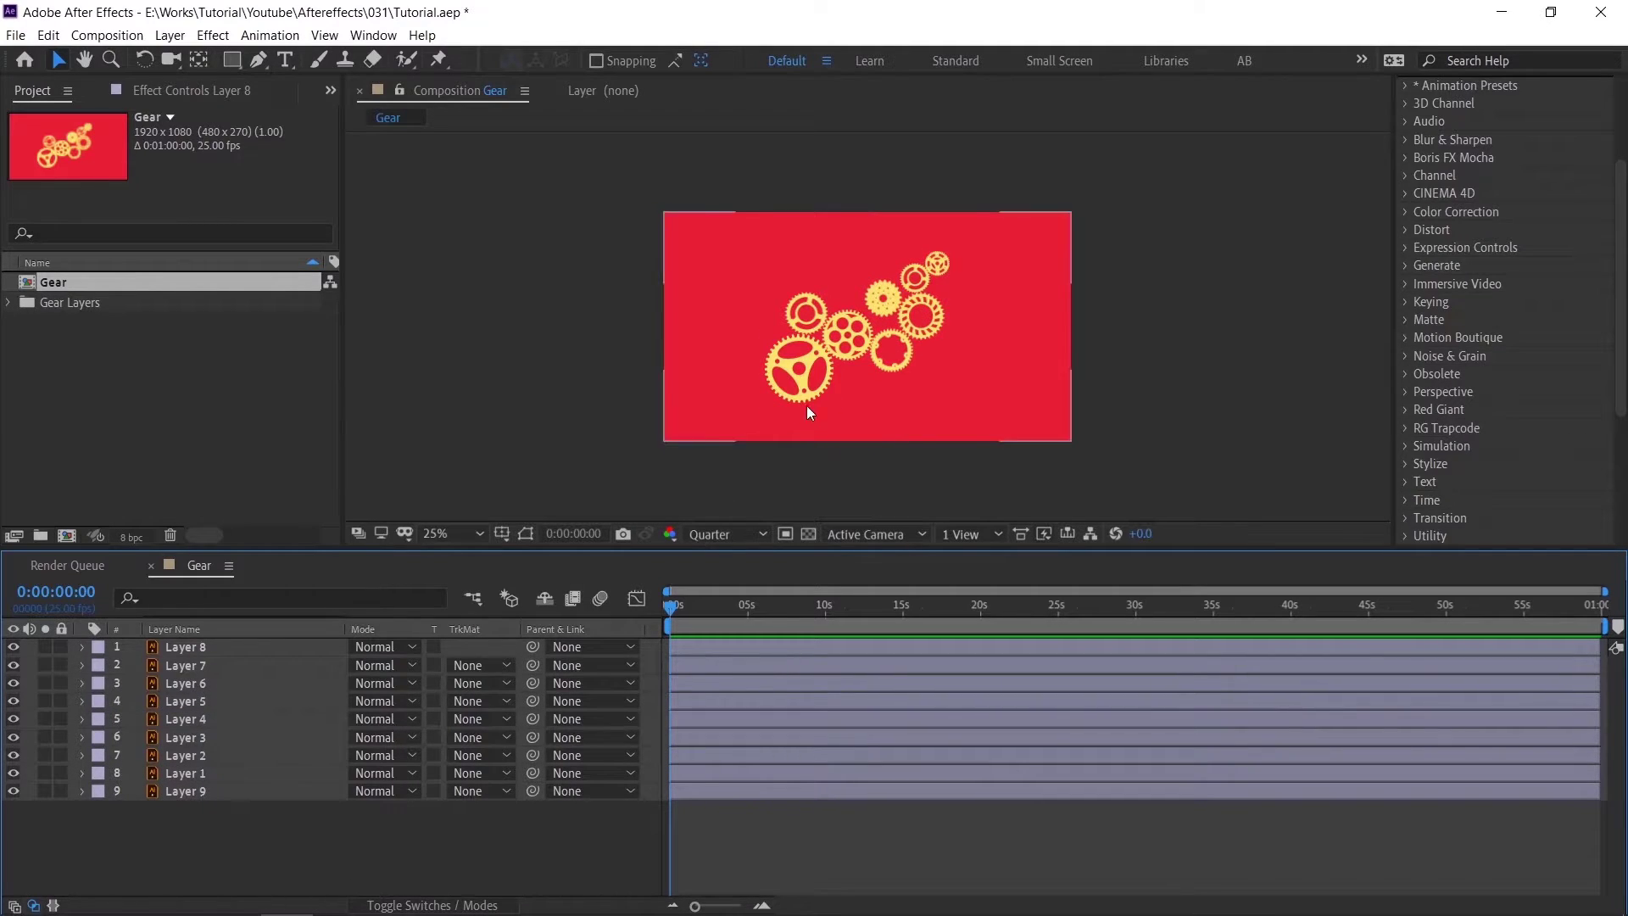
Step: Set the Gear composition's preview to 50% magnification and Full resolution, with all gears in view
scroll(887, 345, "up", 2)
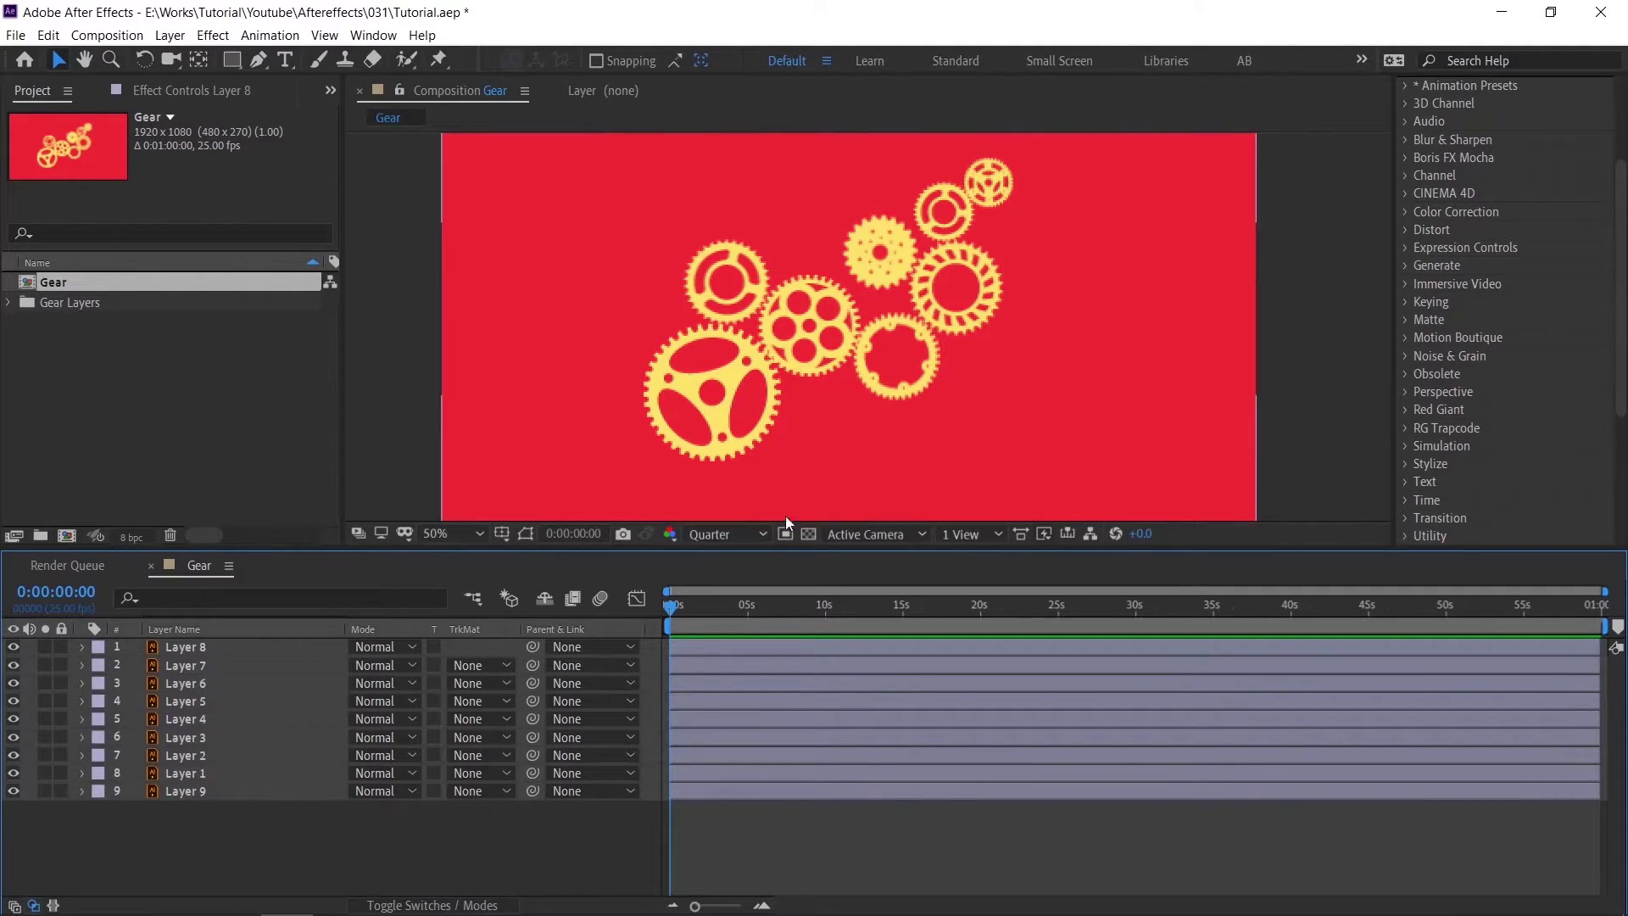
left_click(726, 542)
left_click(714, 585)
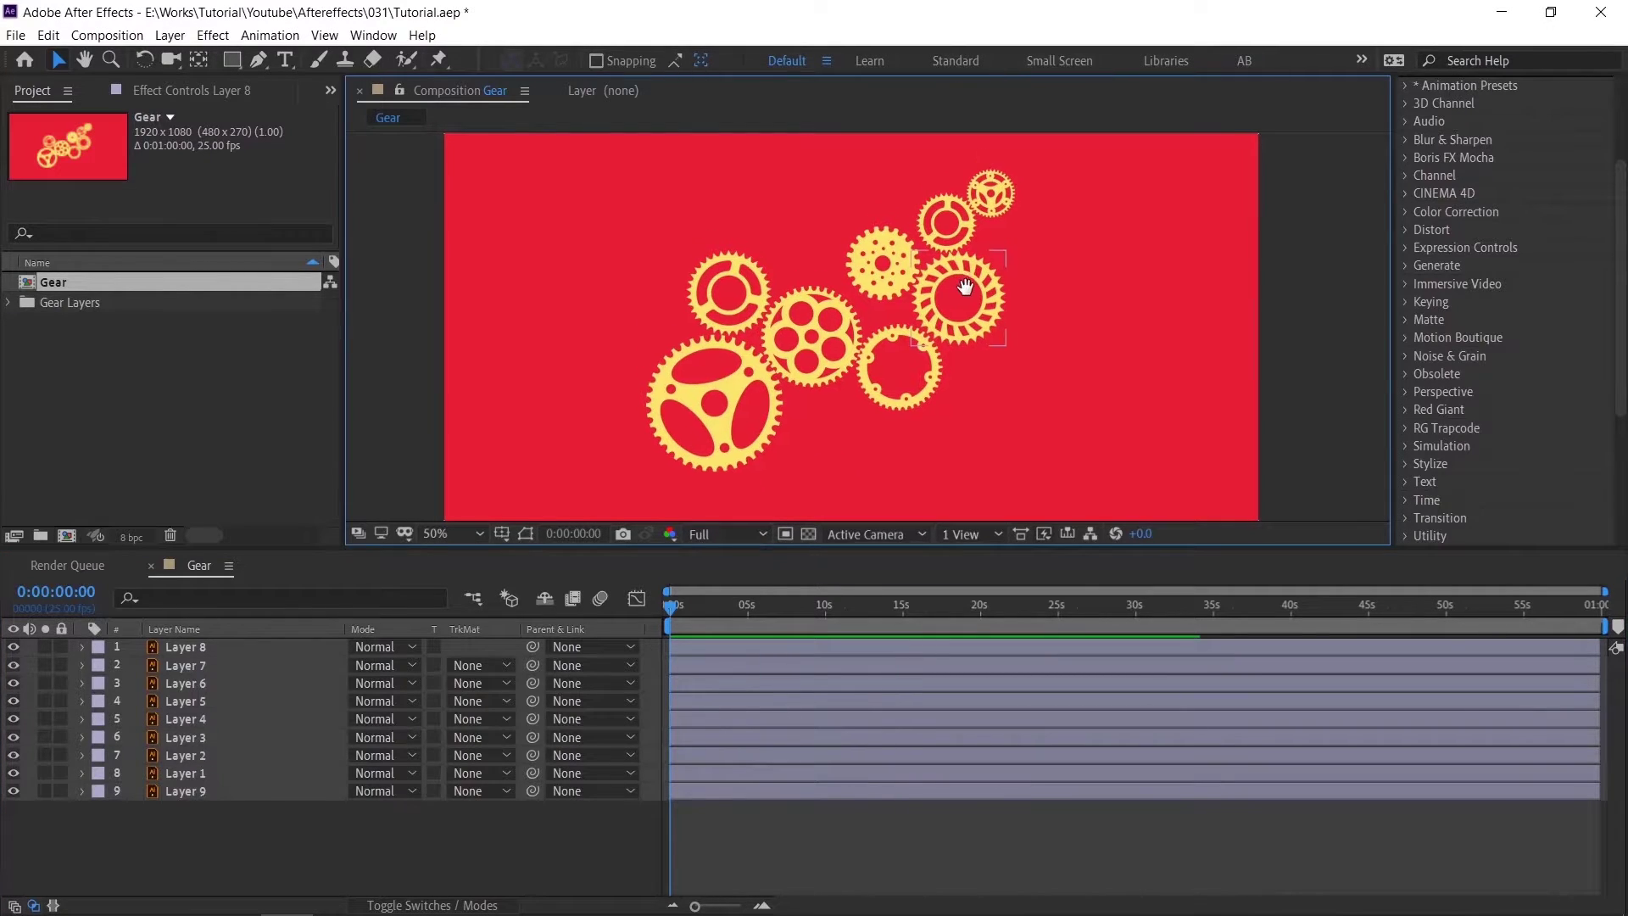
left_click_drag(965, 287, 972, 310)
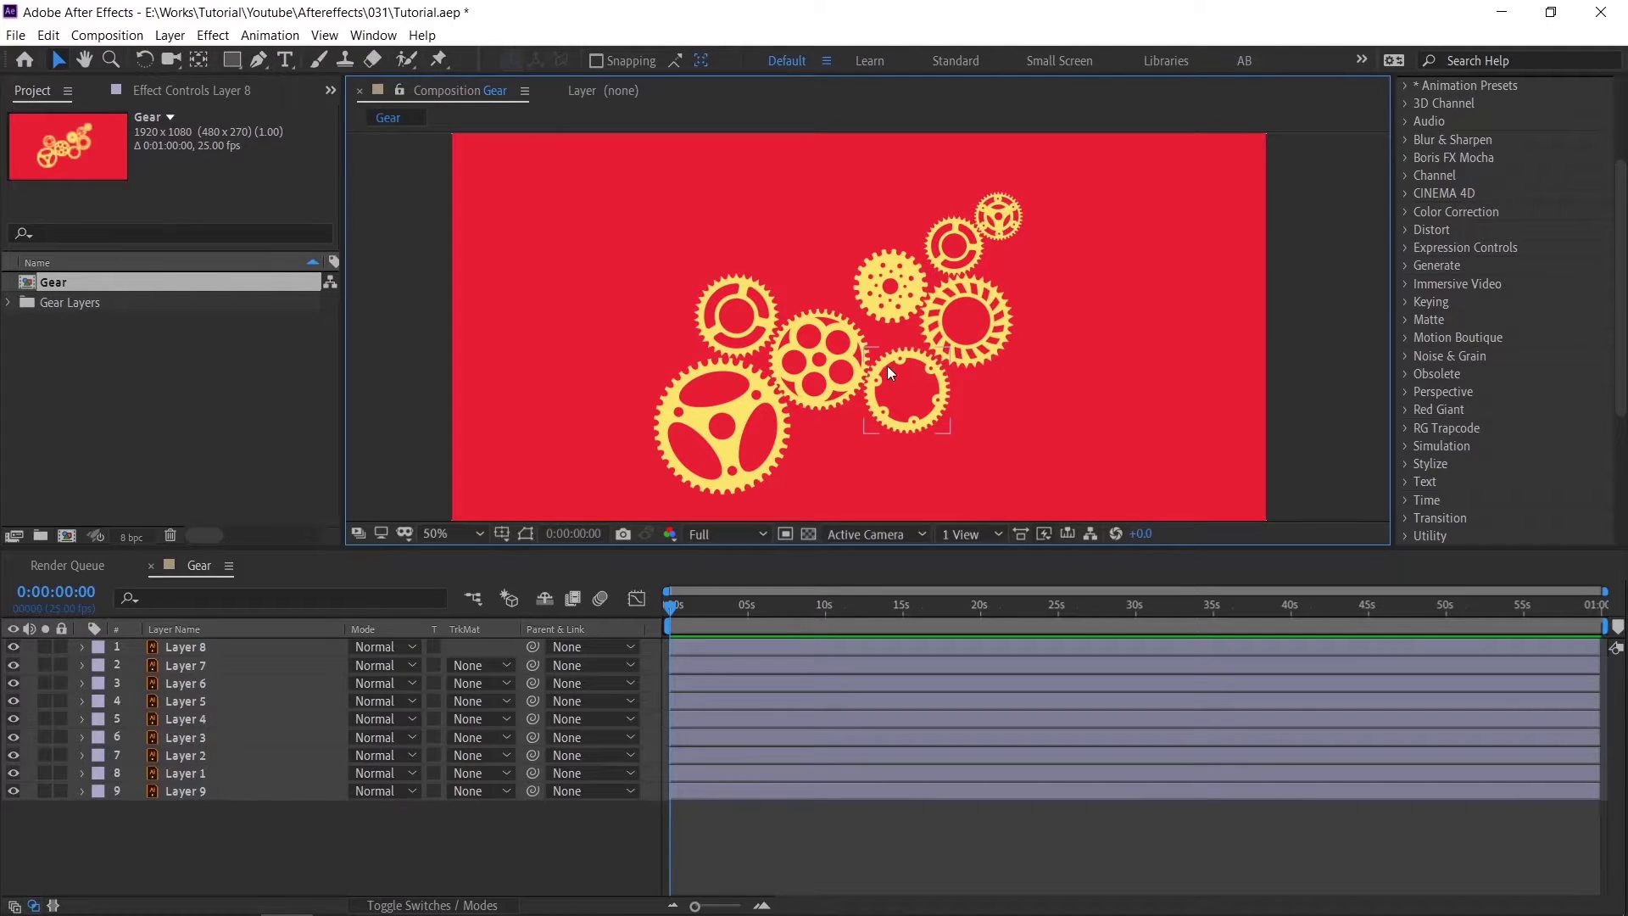
Step: Add the expression time*50 to the rotation of the smallest gear, Layer 4, and preview the animation
left_click(998, 220)
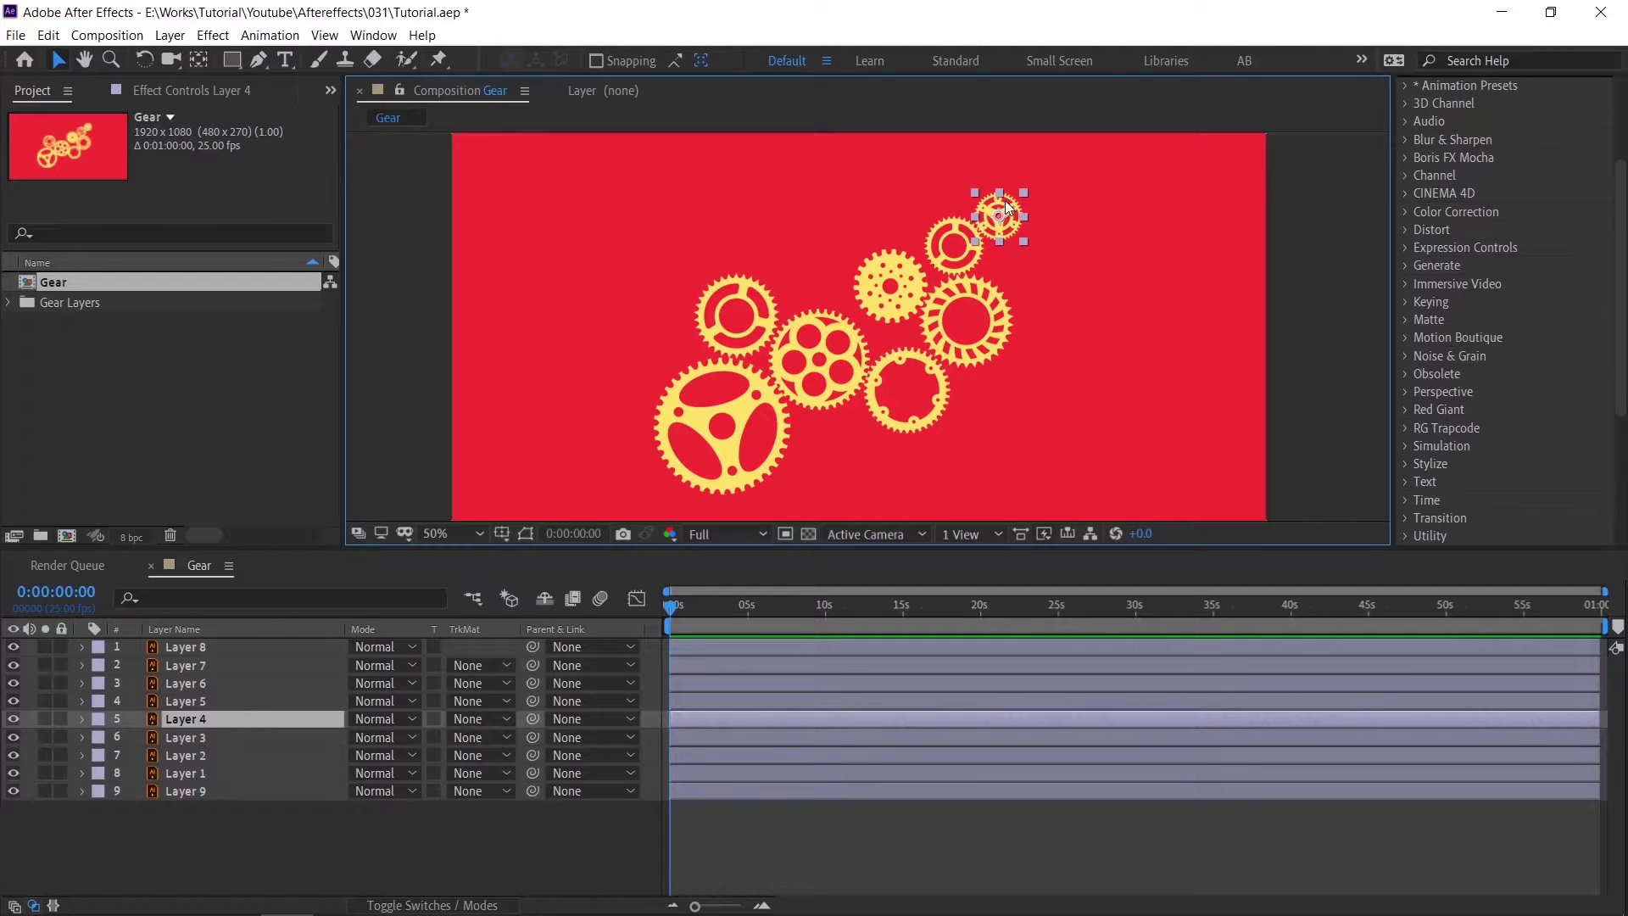
left_click(266, 717)
key("r")
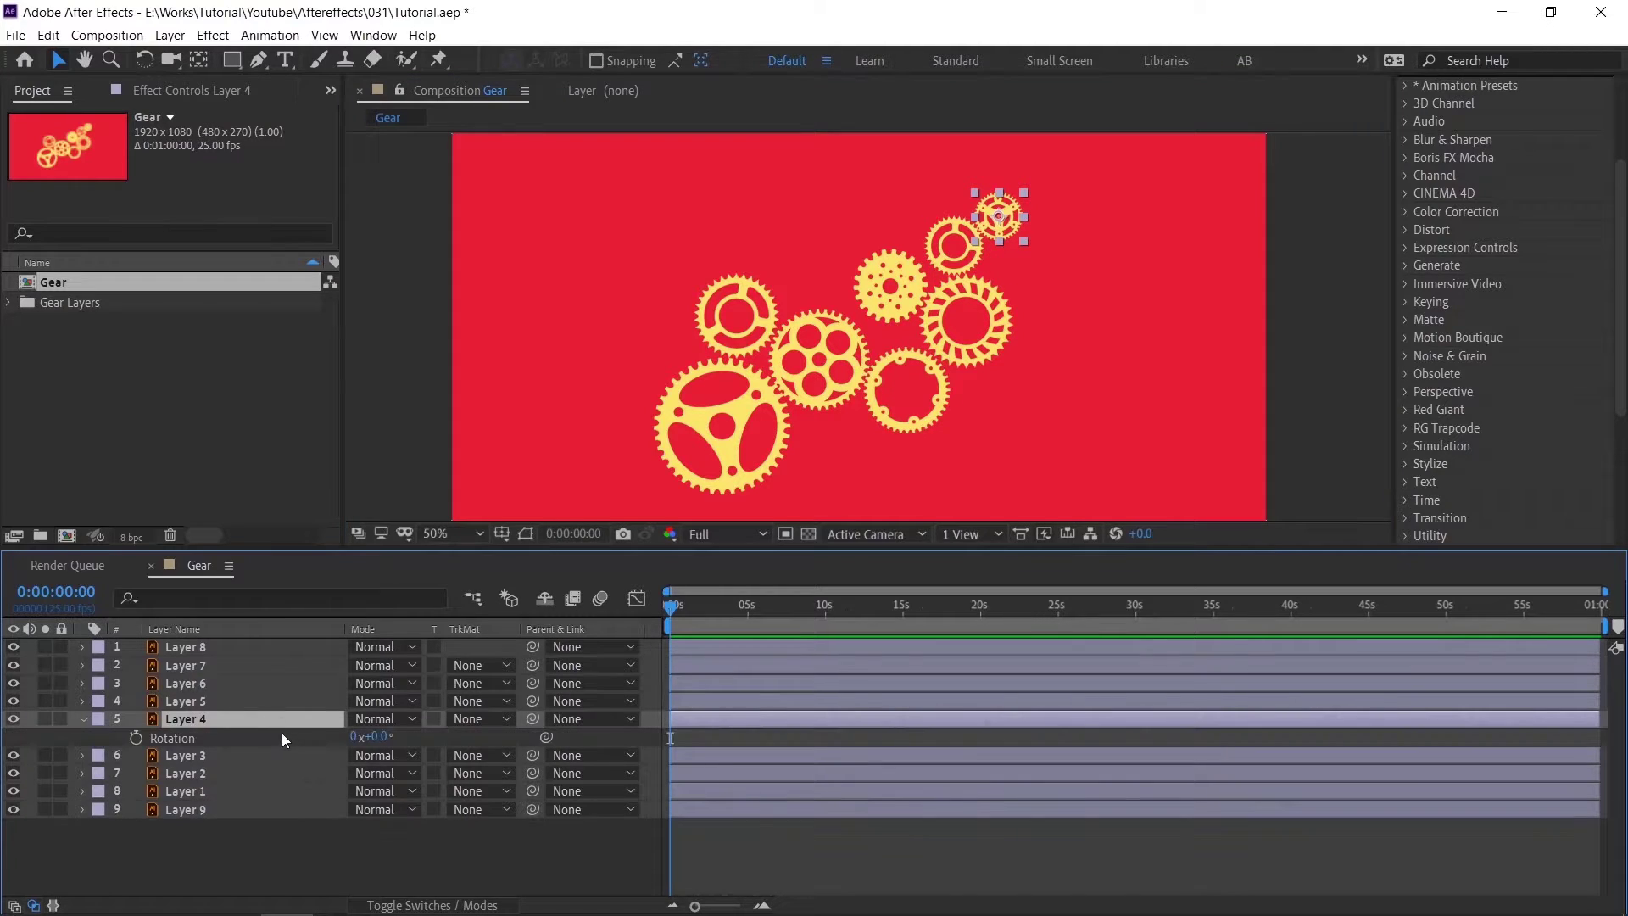
left_click(136, 739, "alt")
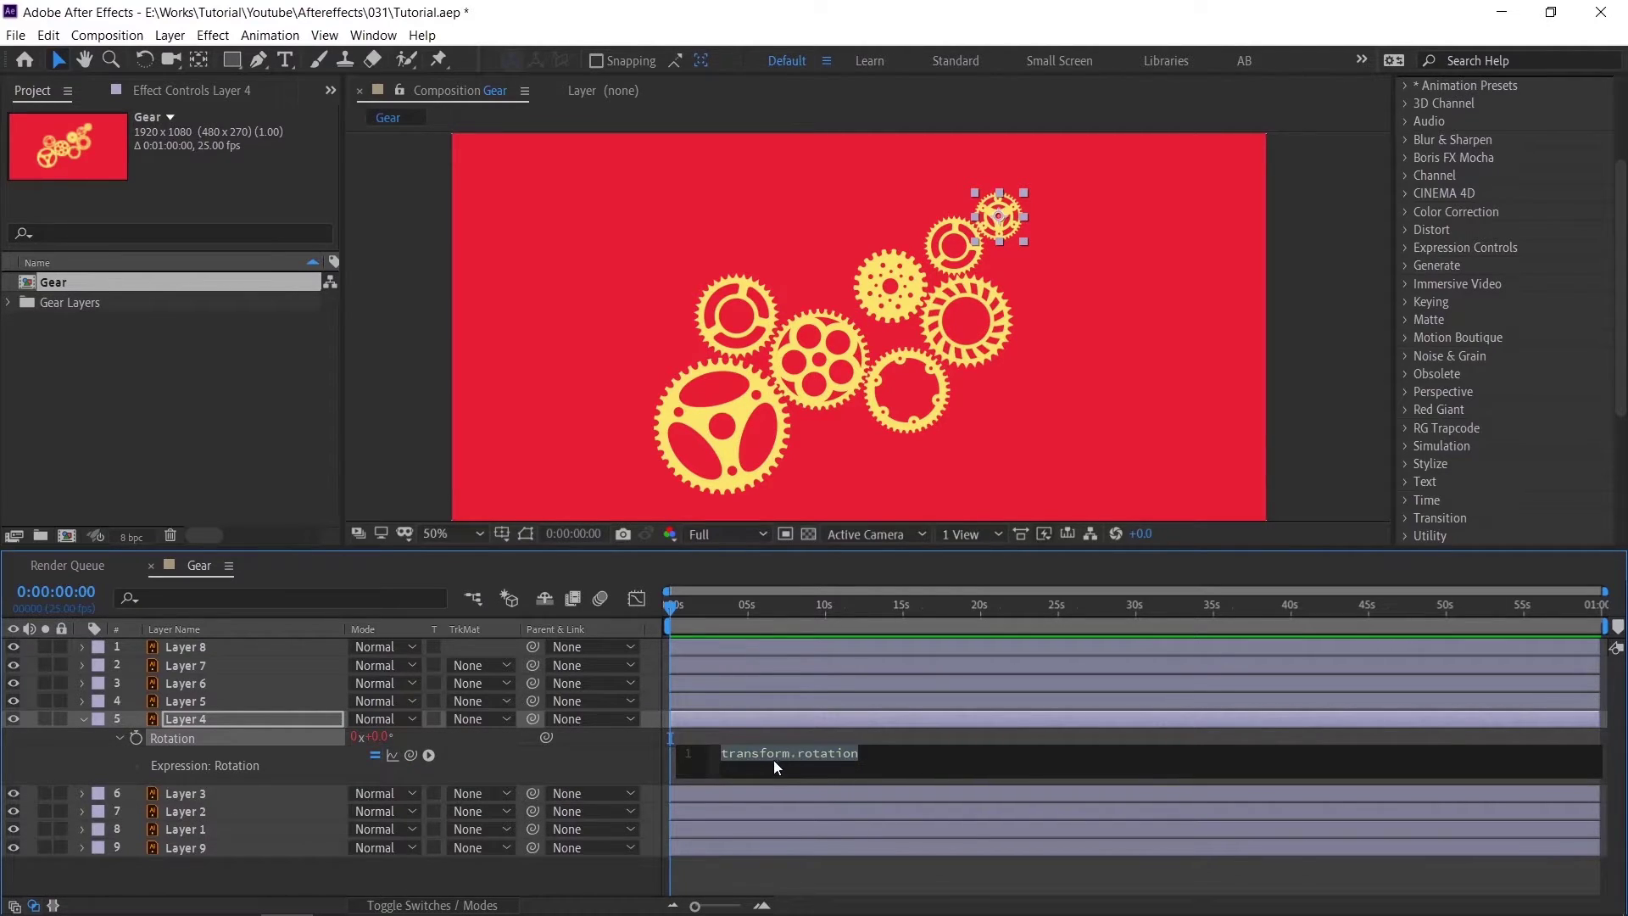
type("Tim")
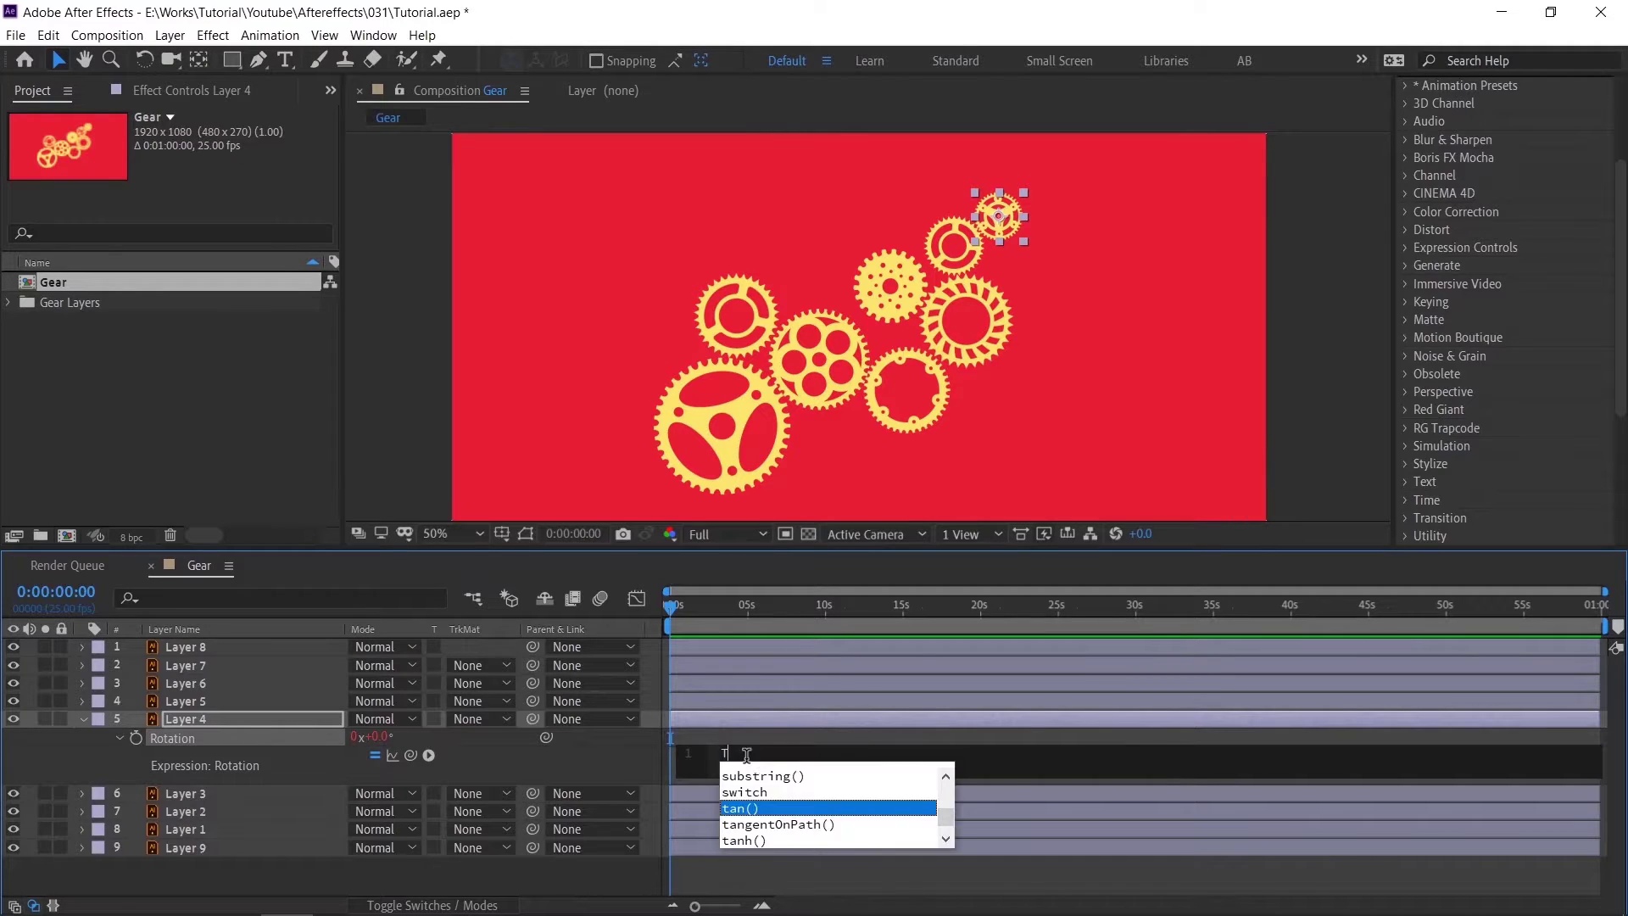
key("BackSpace")
key("BackSpace")
key("BackSpace")
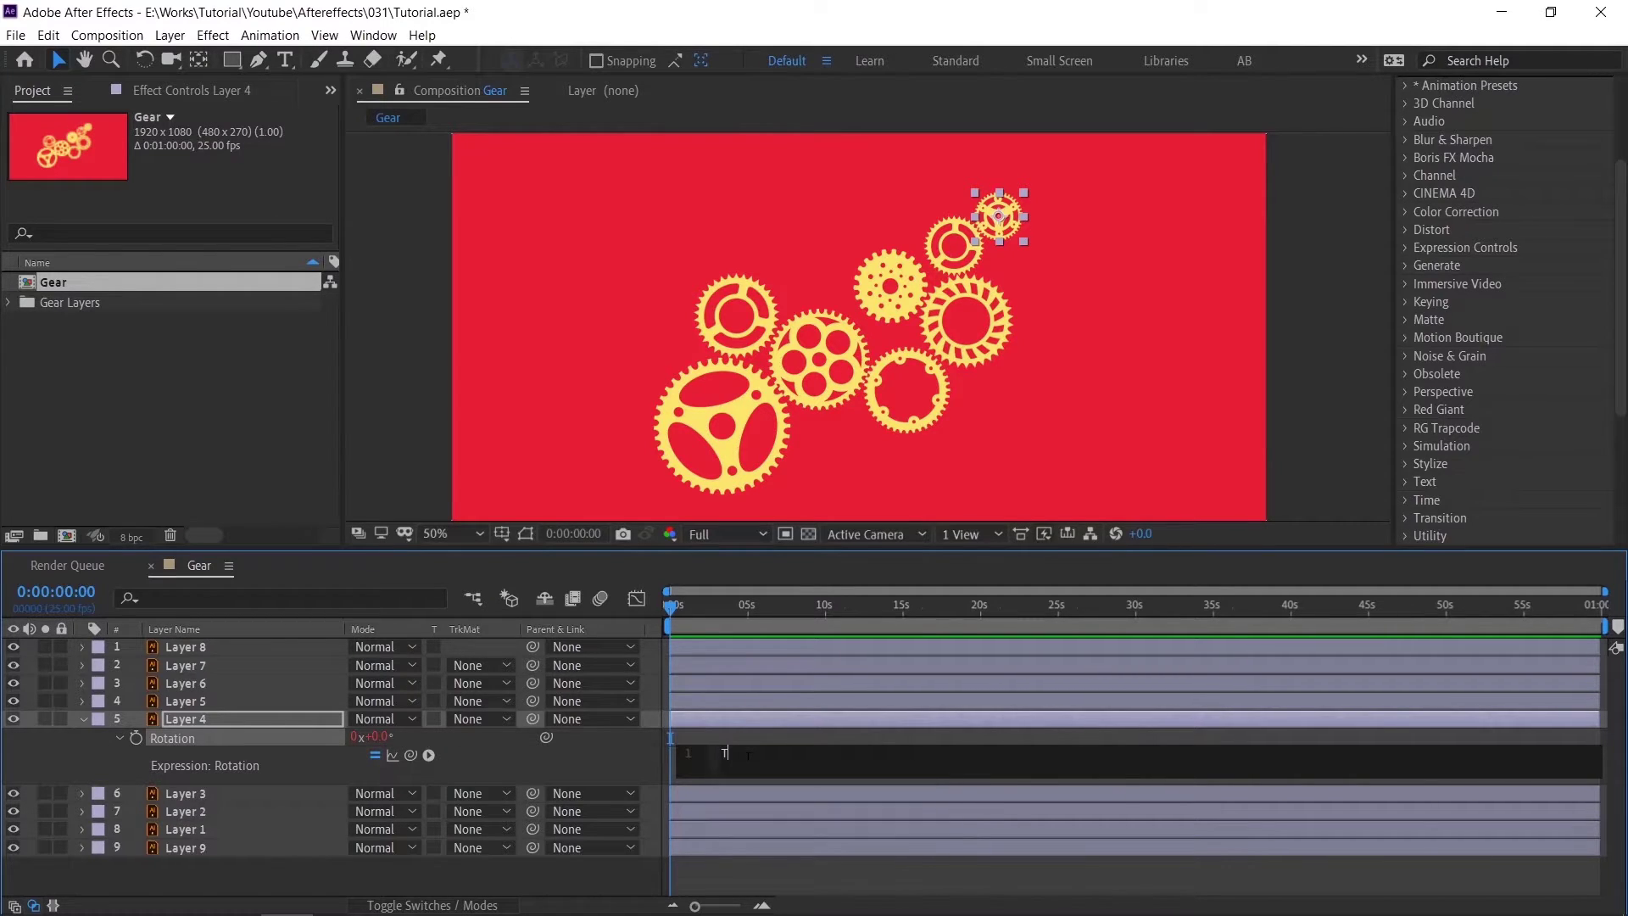
type("time")
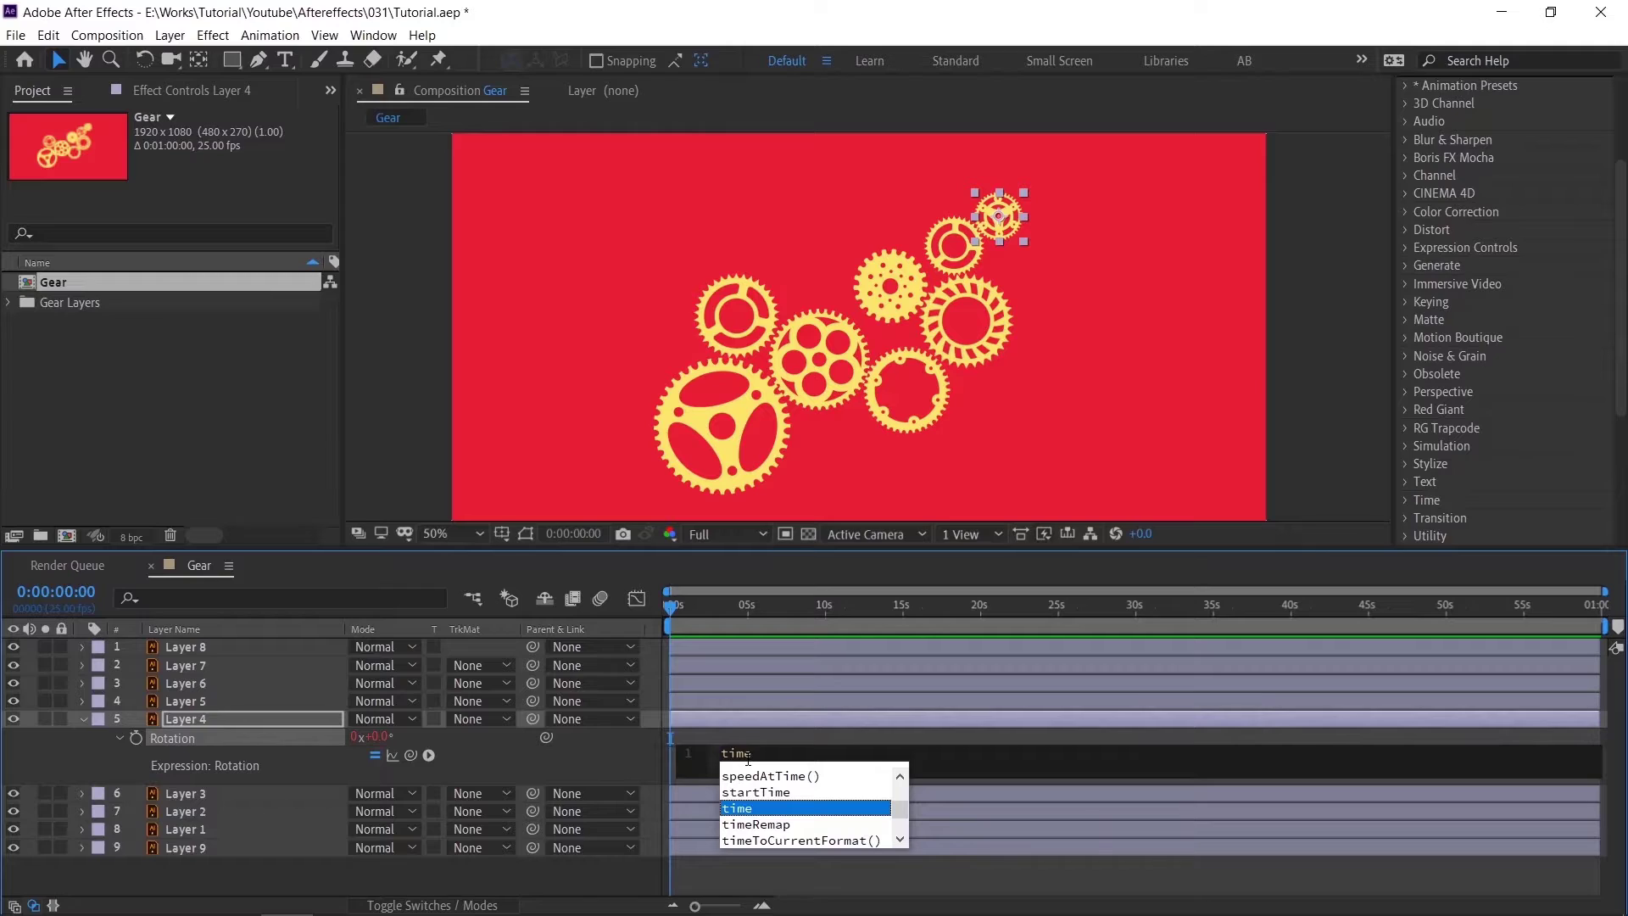
type("*")
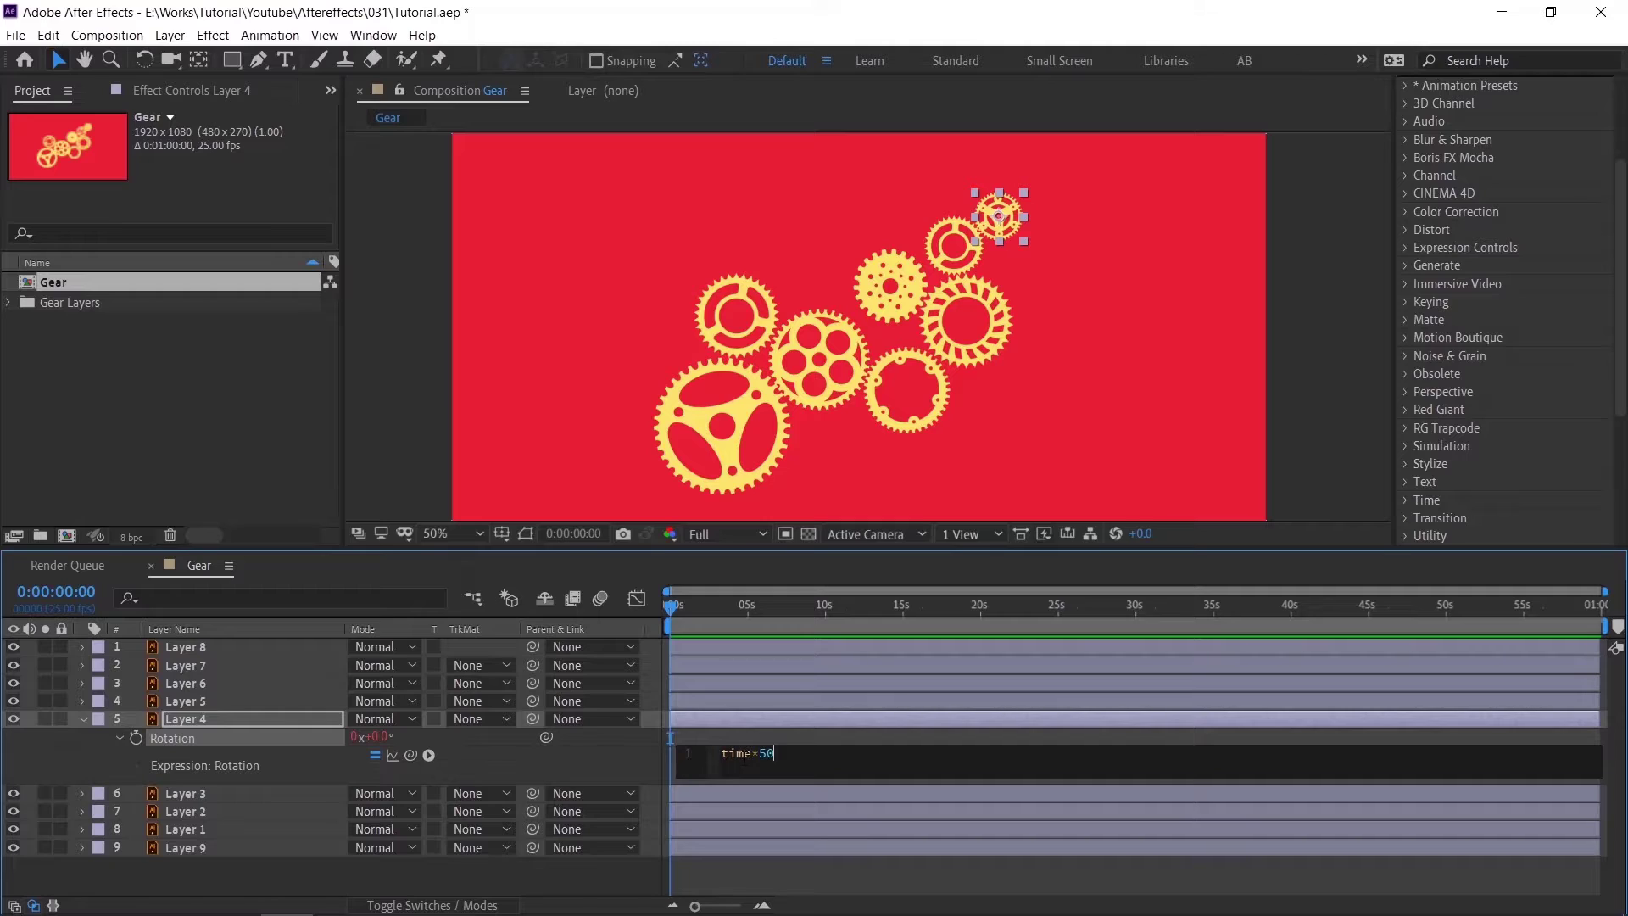
left_click(747, 736)
key("space")
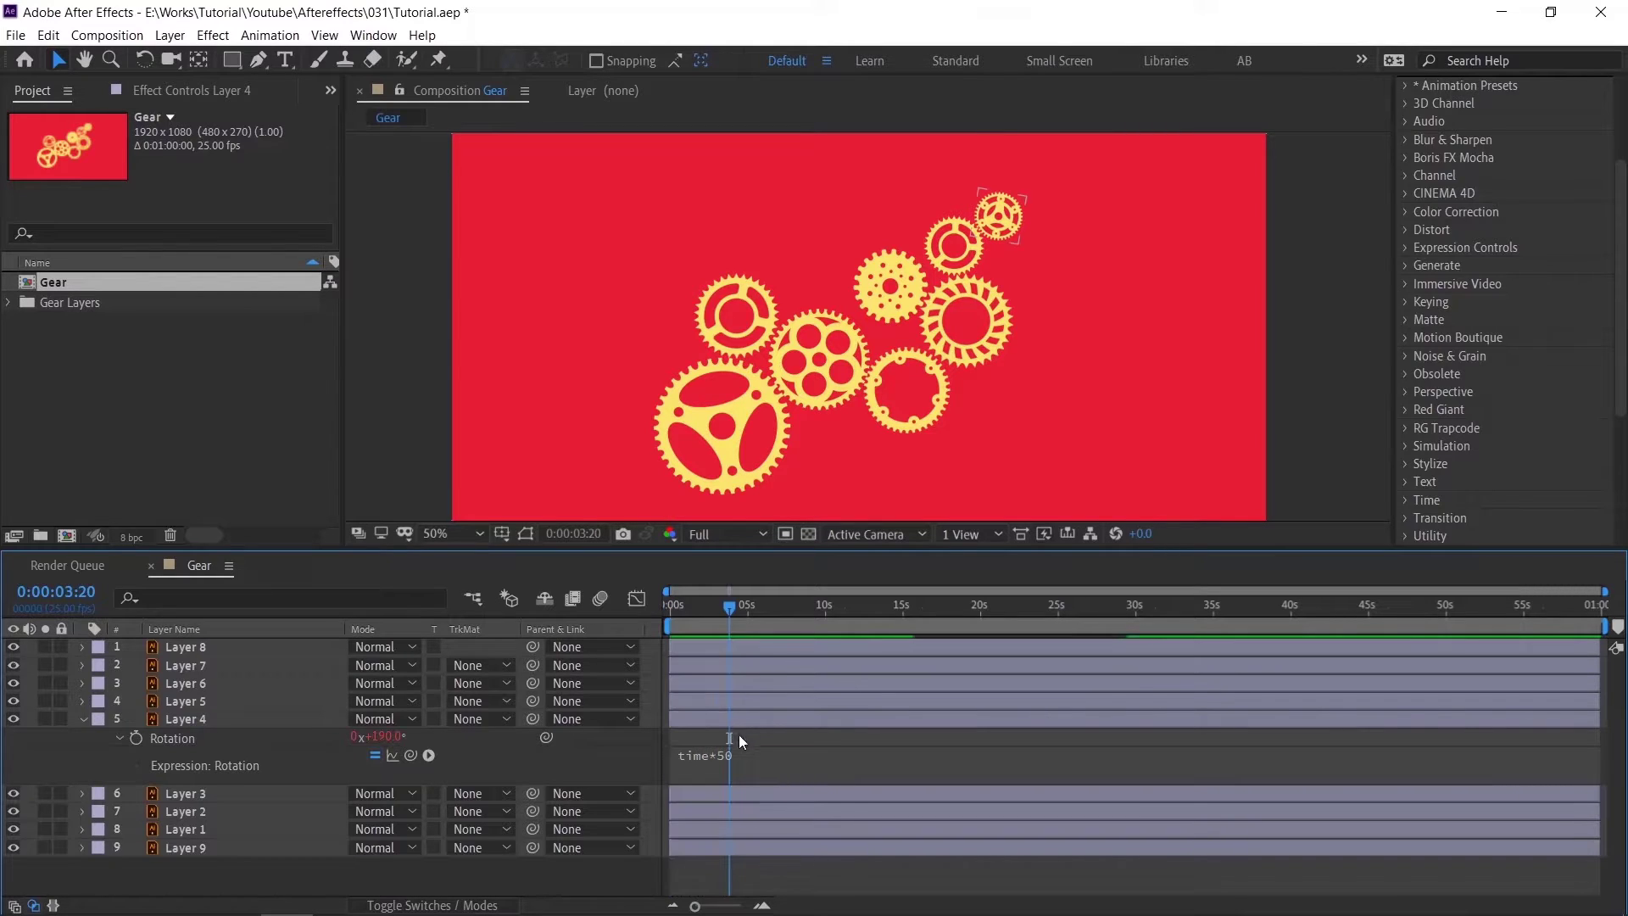
Step: Try the expression time*500 on Layer 4's rotation and preview the gear's speed
left_click(724, 755)
left_click(793, 755)
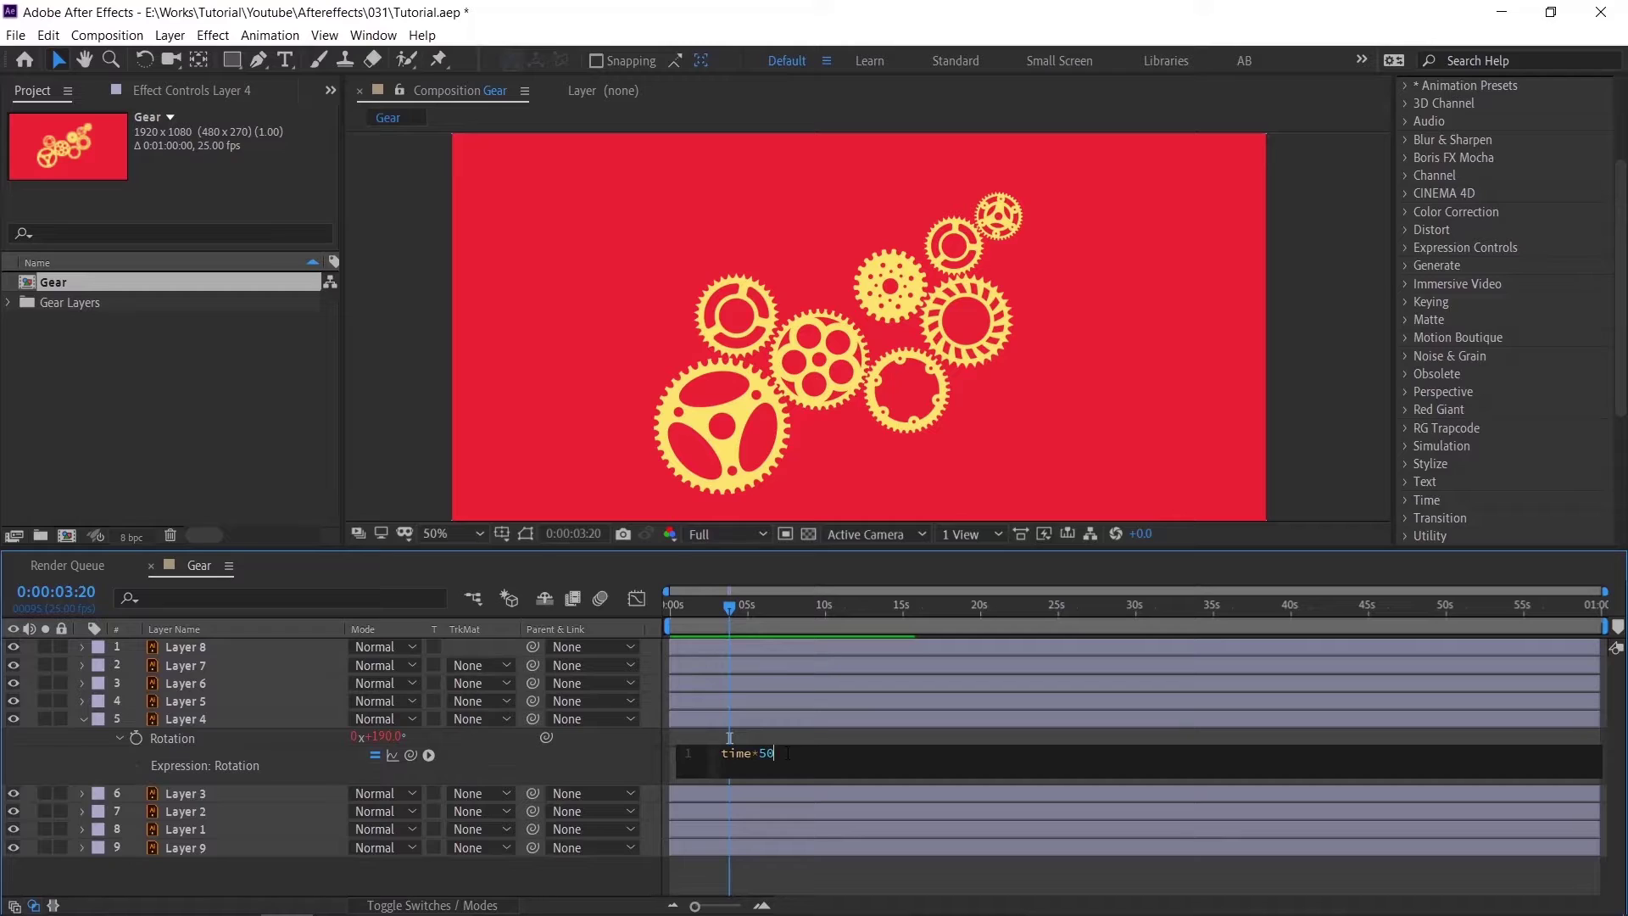
left_click(801, 734)
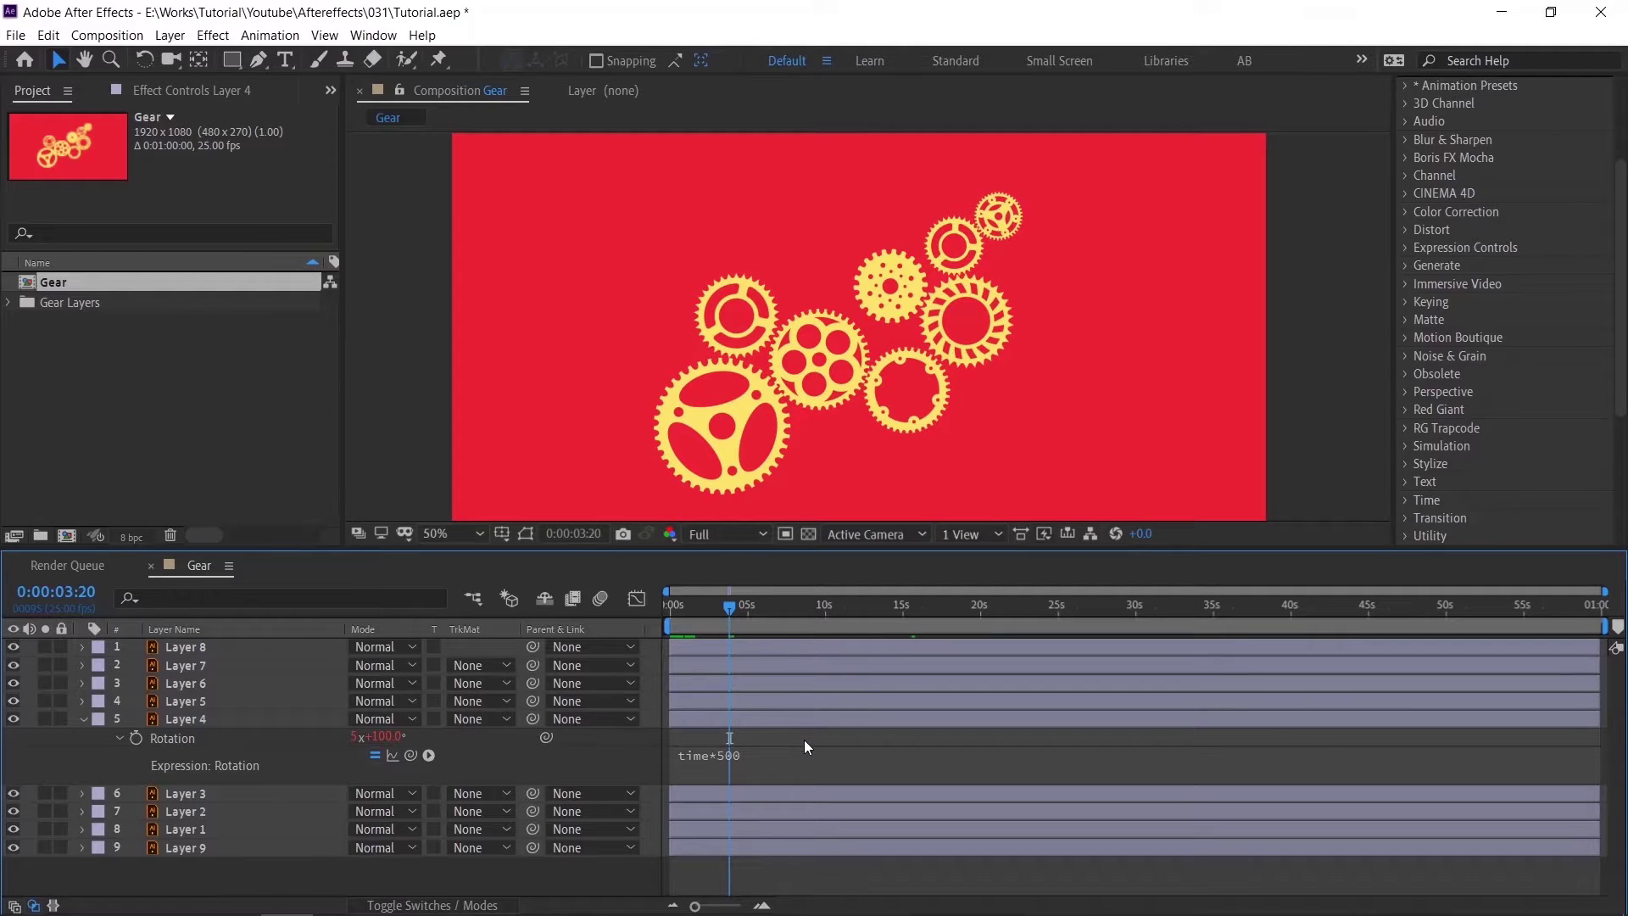
key("space")
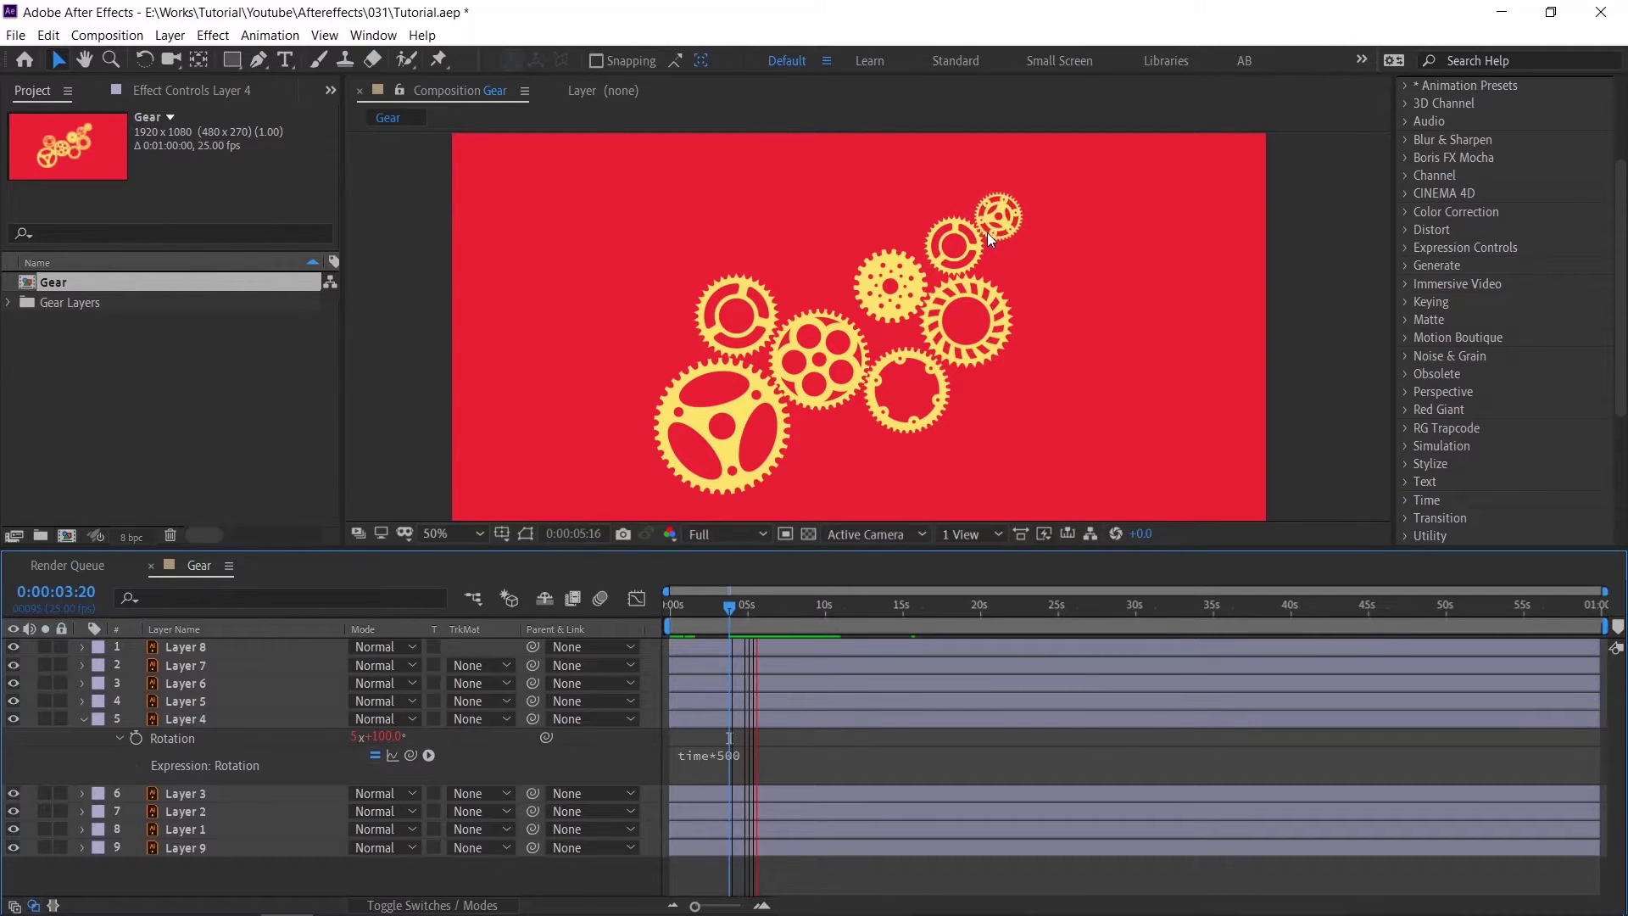
Step: Set Layer 4's rotation expression back to time*50 and preview the animation from the start of the composition
left_click(775, 764)
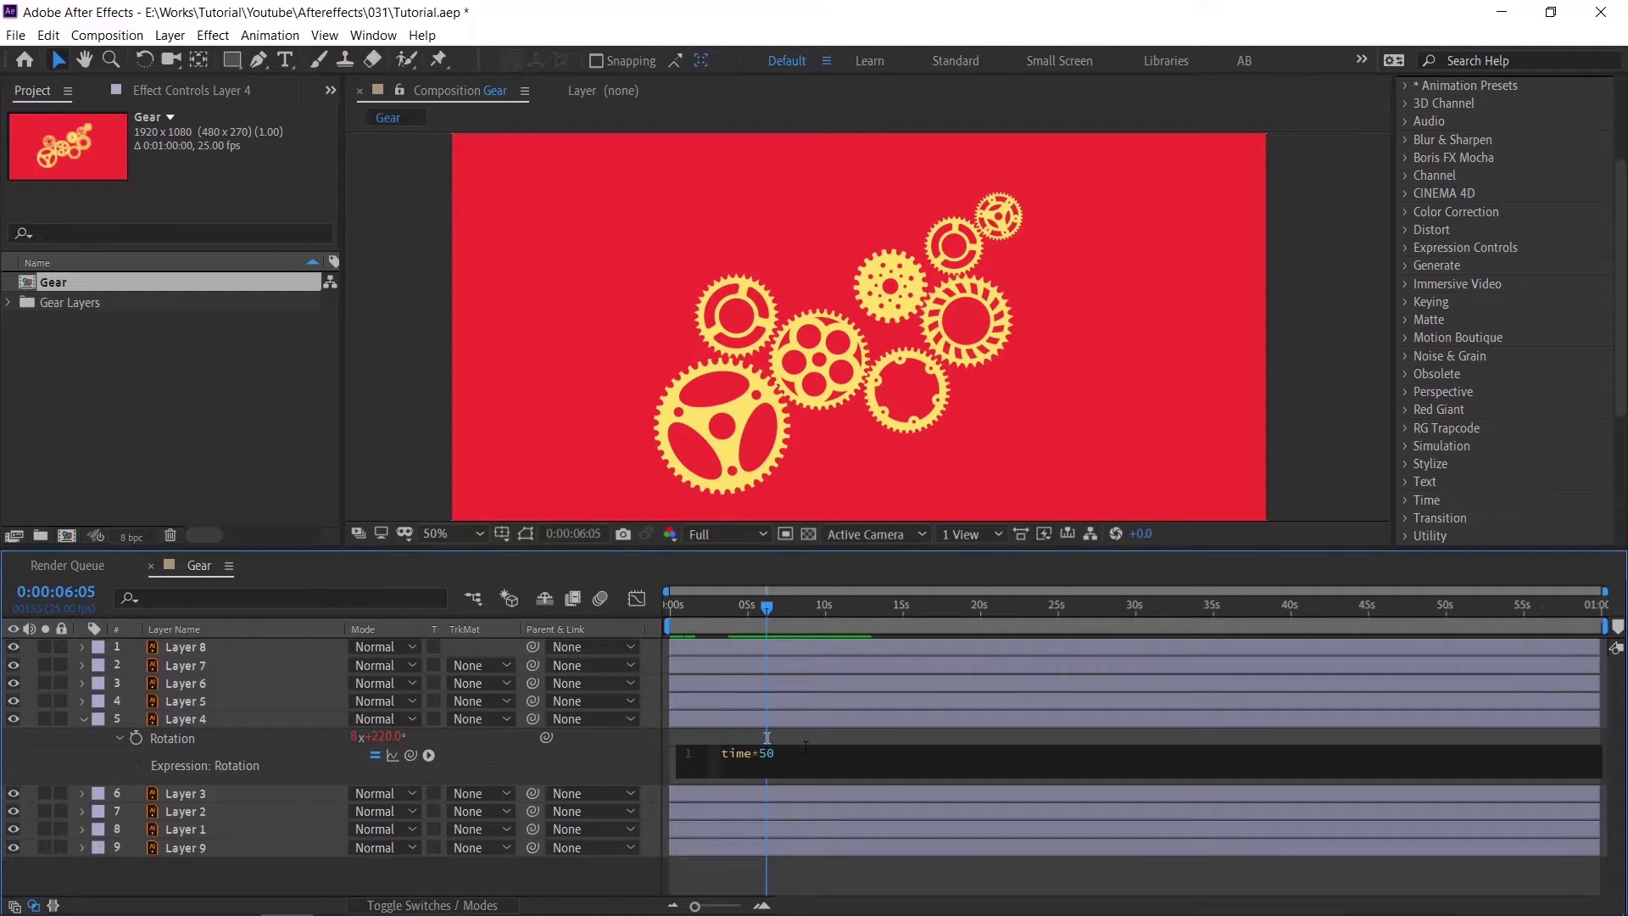
left_click(803, 736)
key("Home")
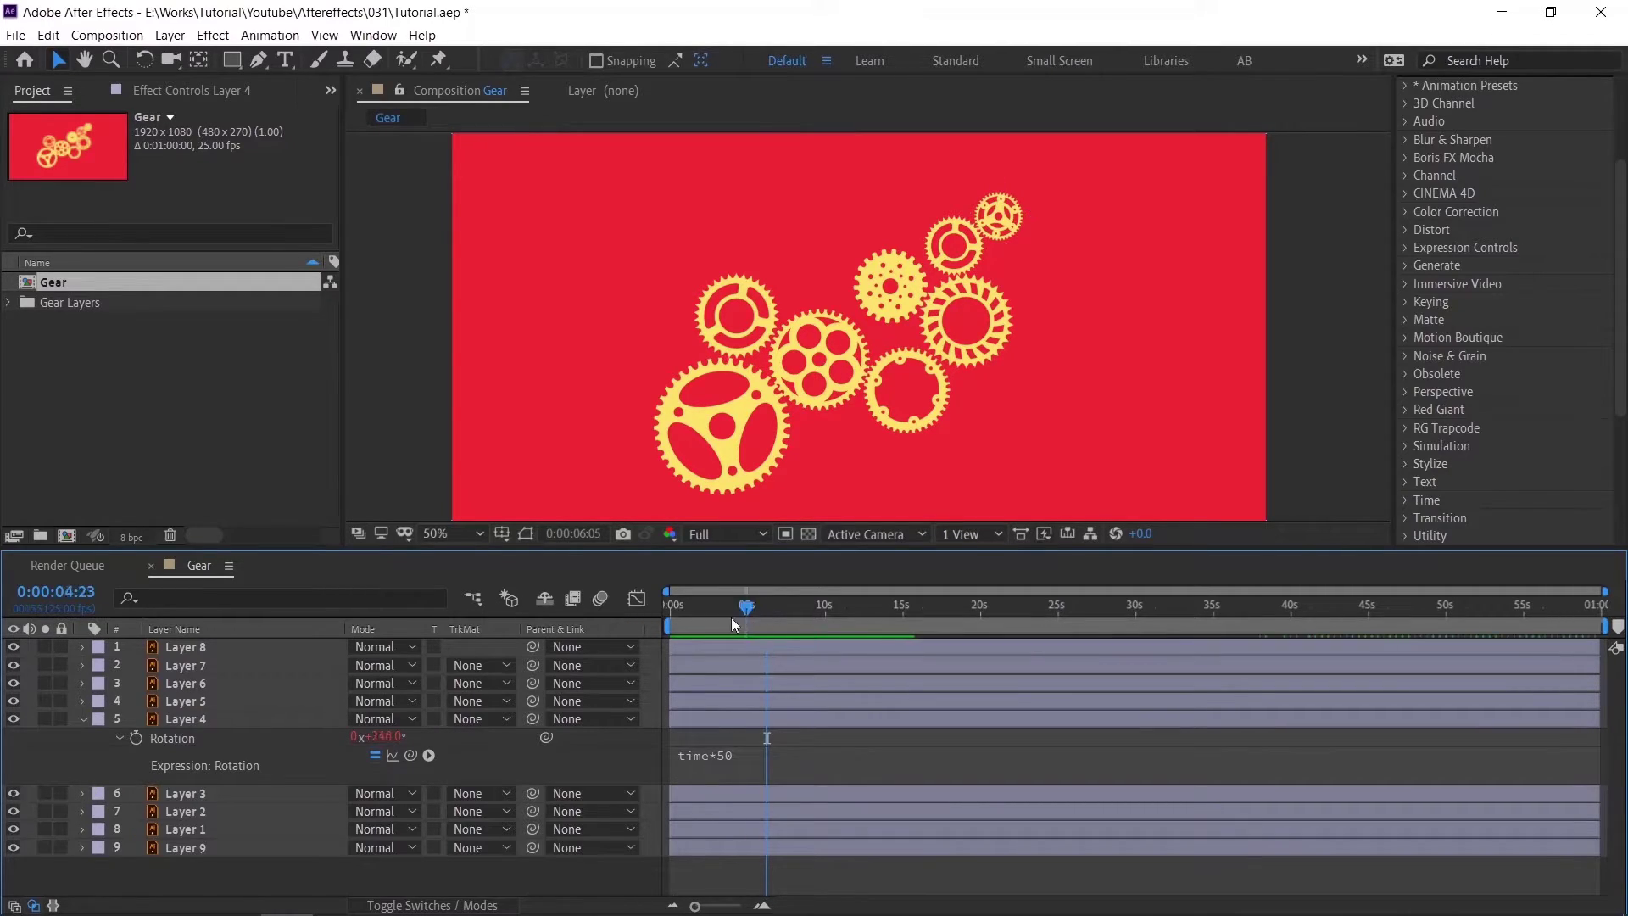
key("space")
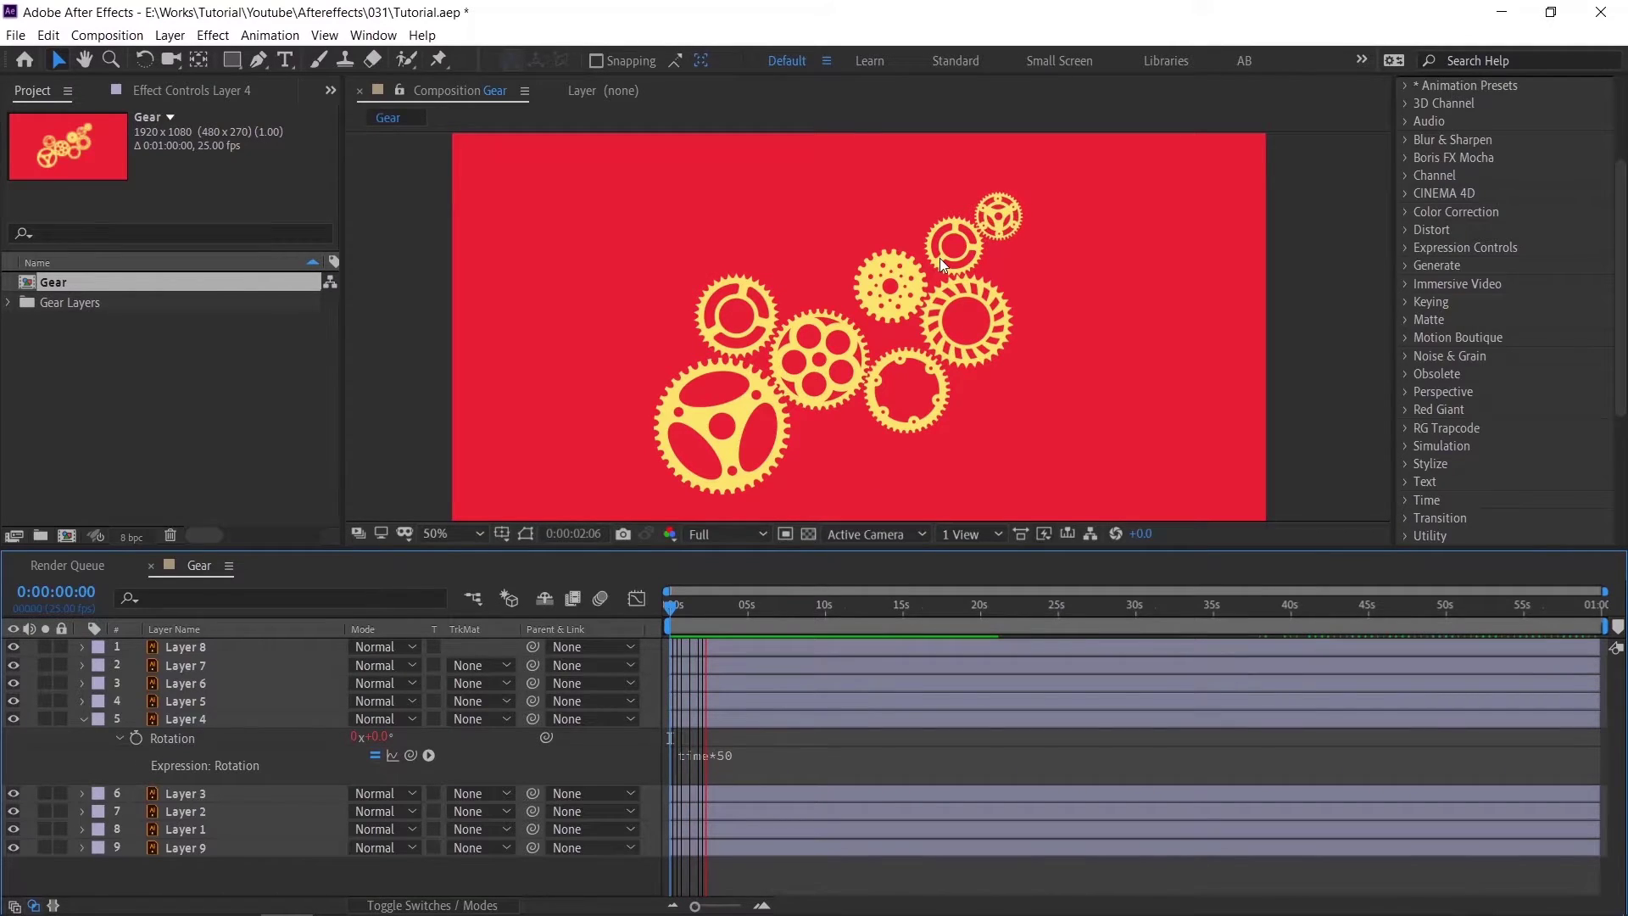
left_click(965, 252)
left_click(995, 240)
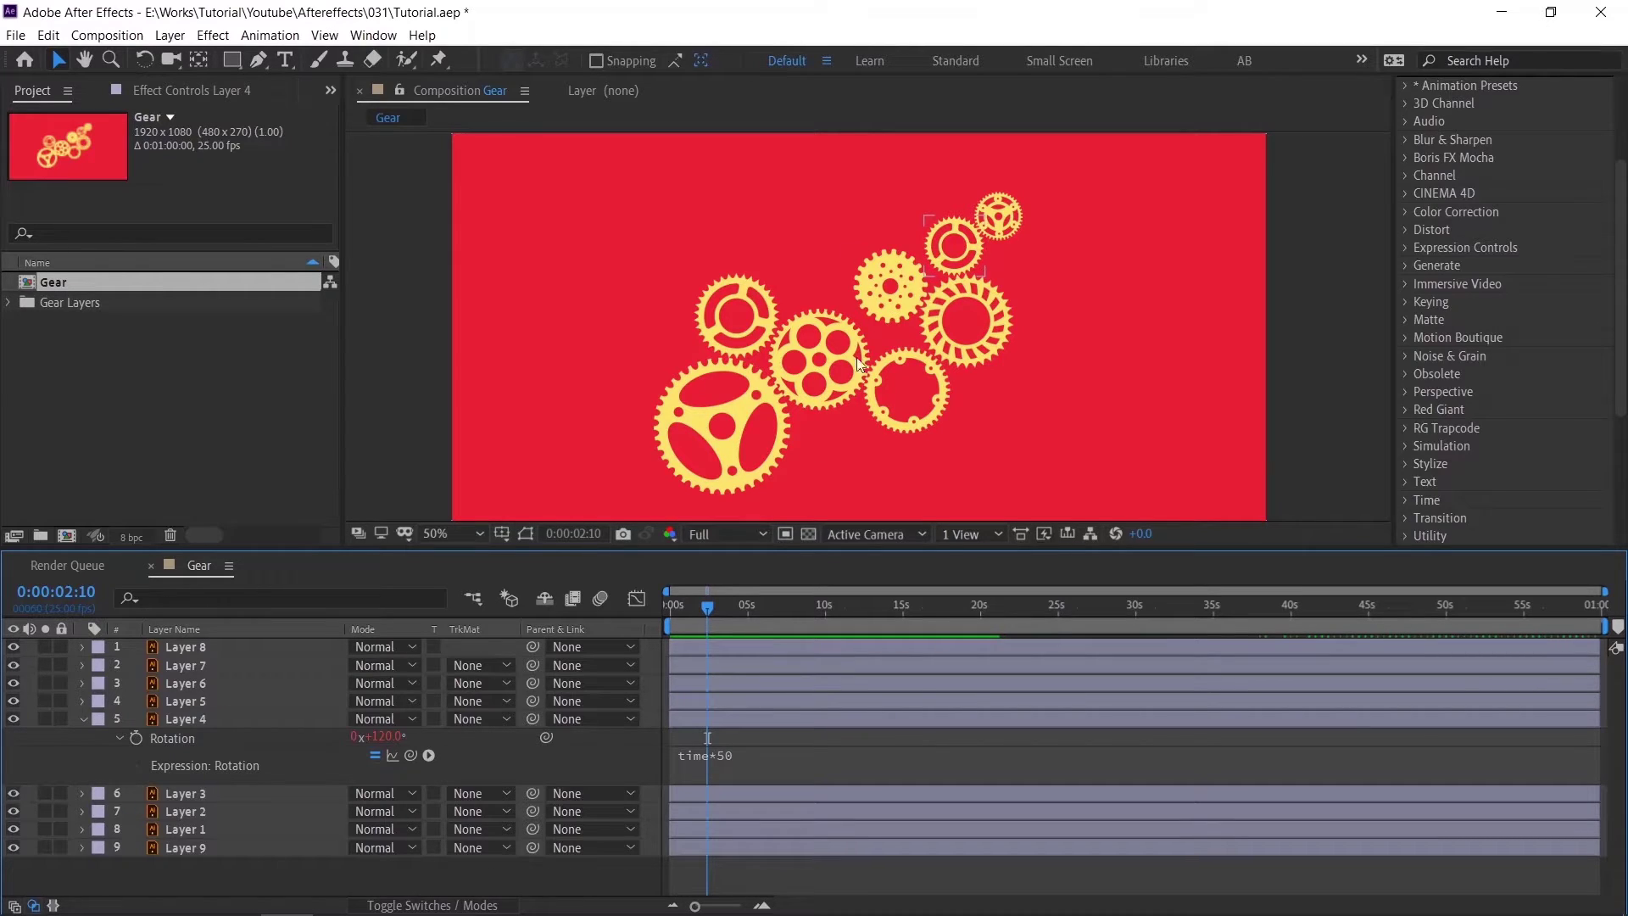
Step: Add the expression time*-50 to the rotation of Layer 7, the gear beside the smallest one, and preview from the start of the composition
left_click(956, 265)
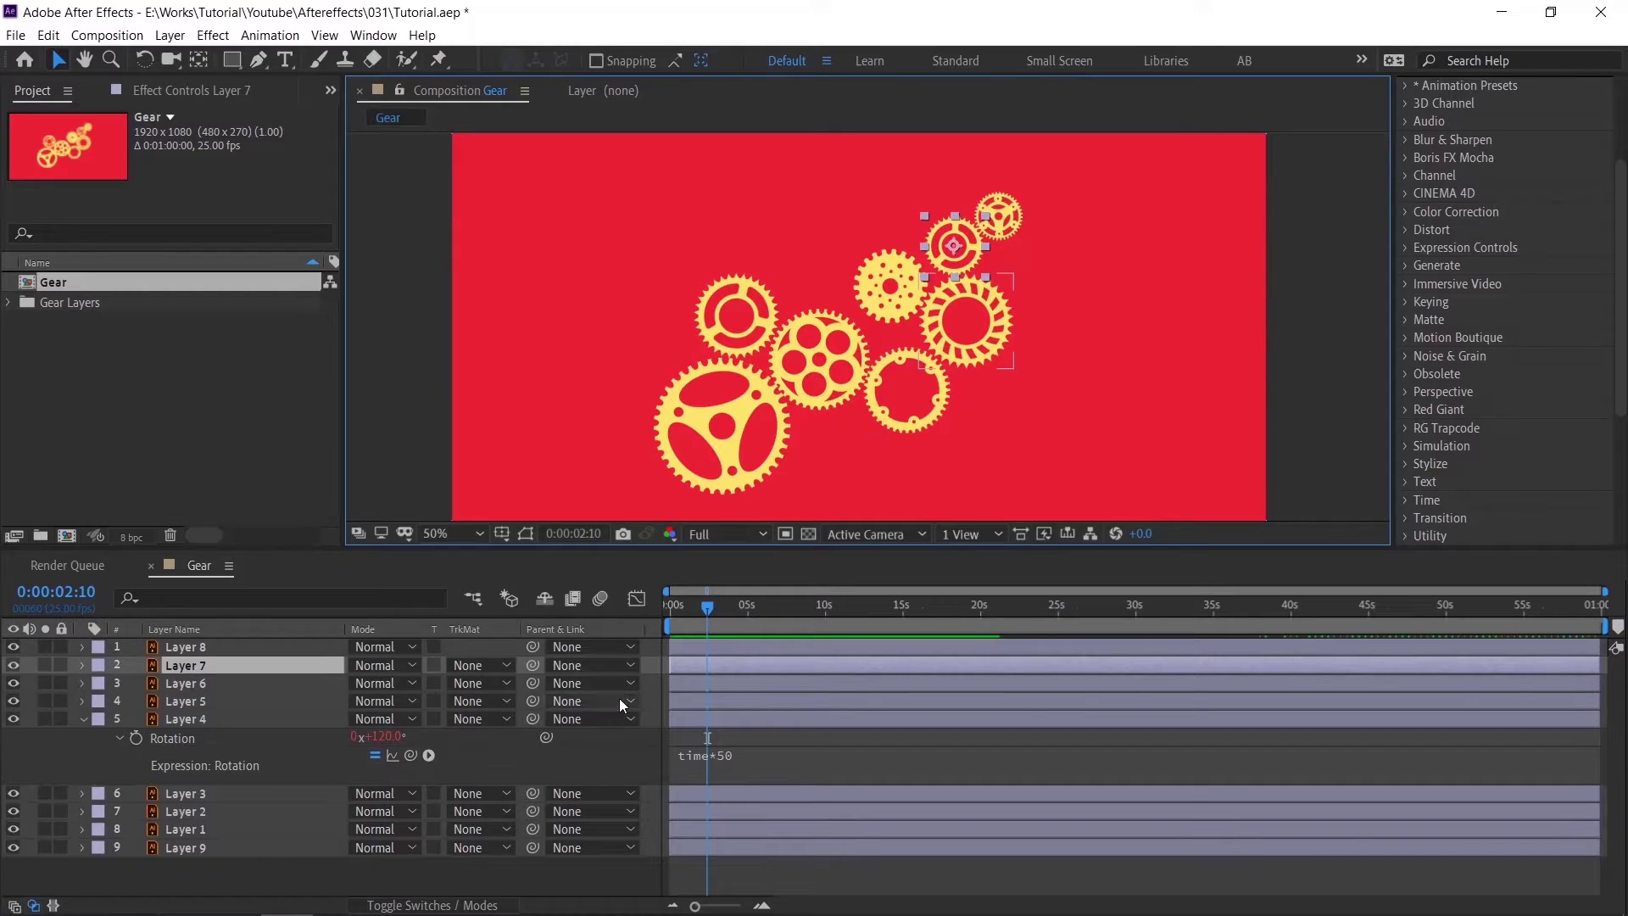
key("r")
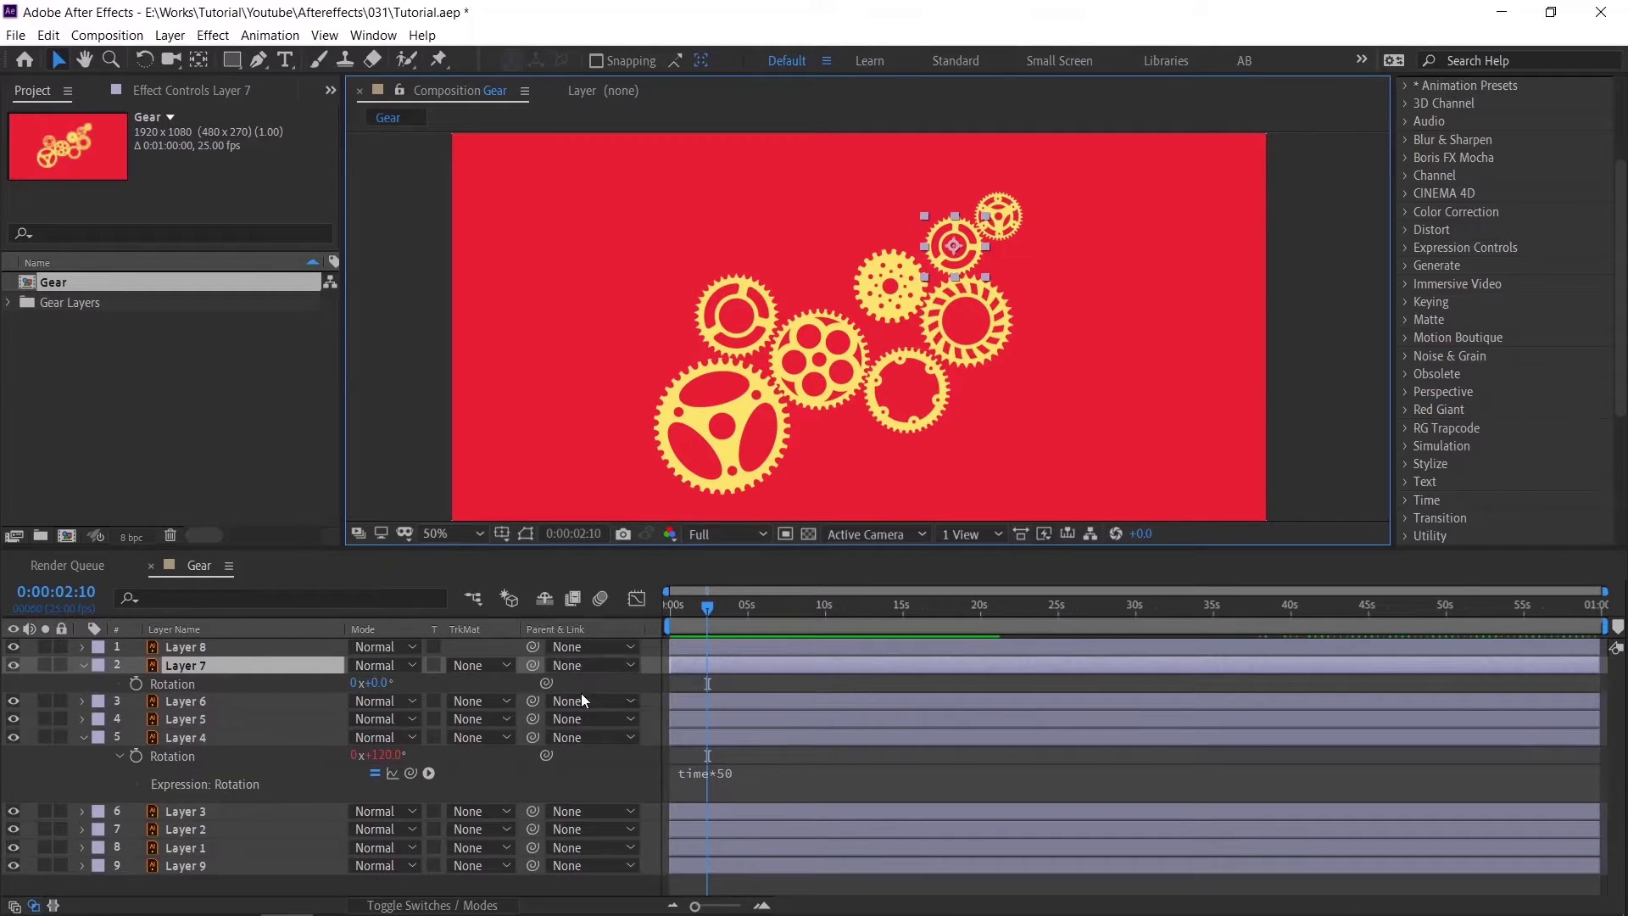
left_click(137, 683)
left_click(137, 683, "alt")
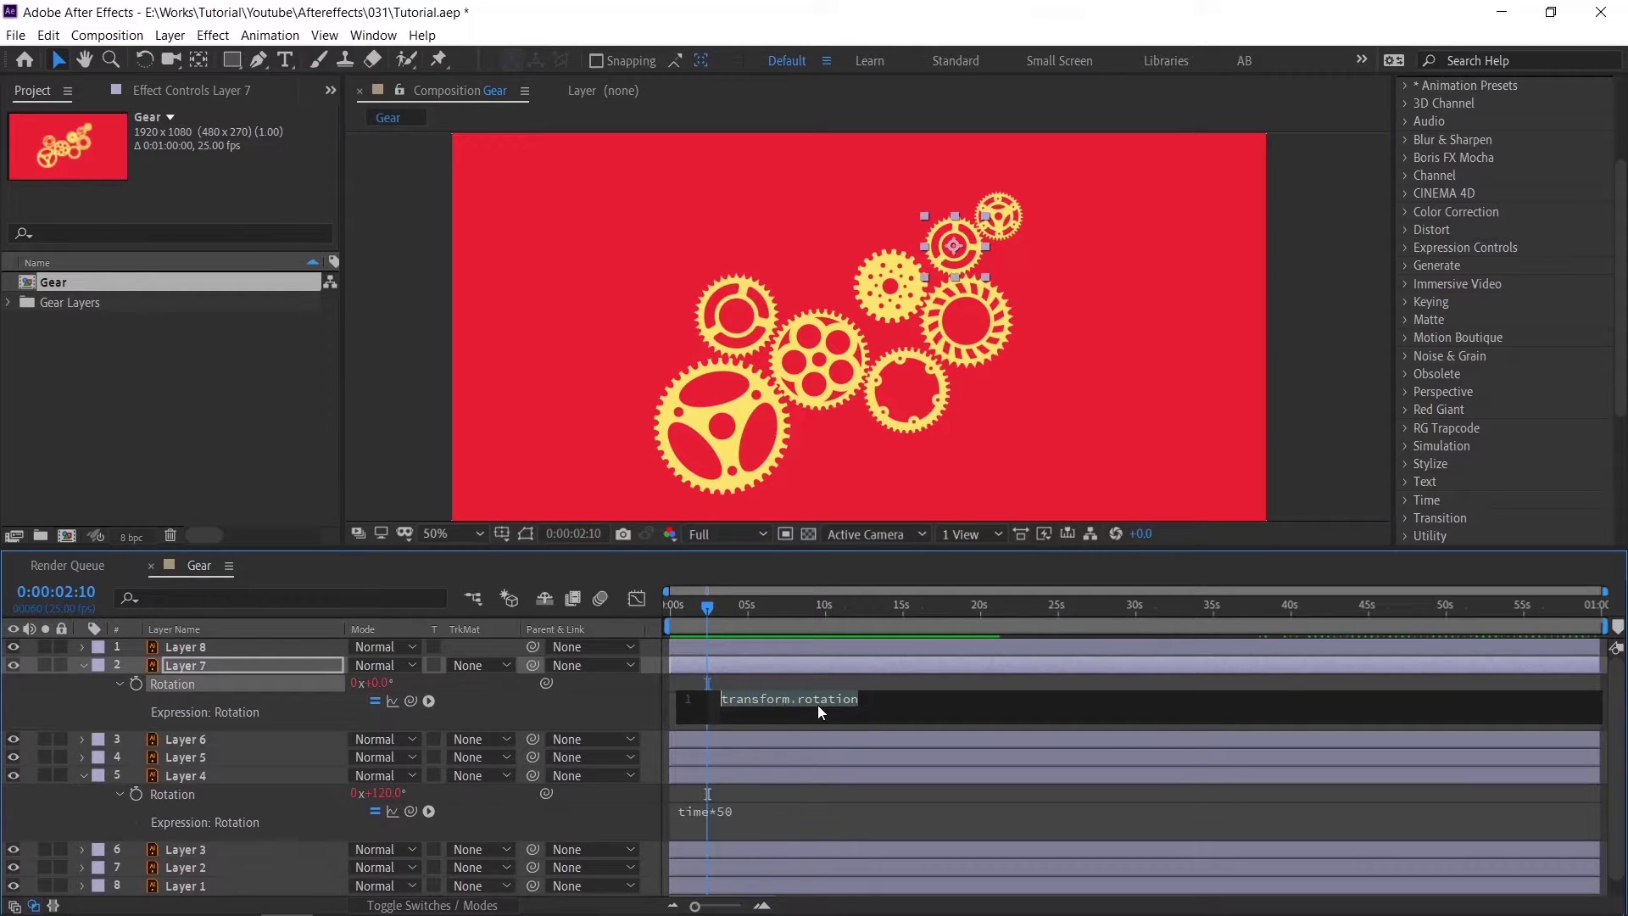
type("ti")
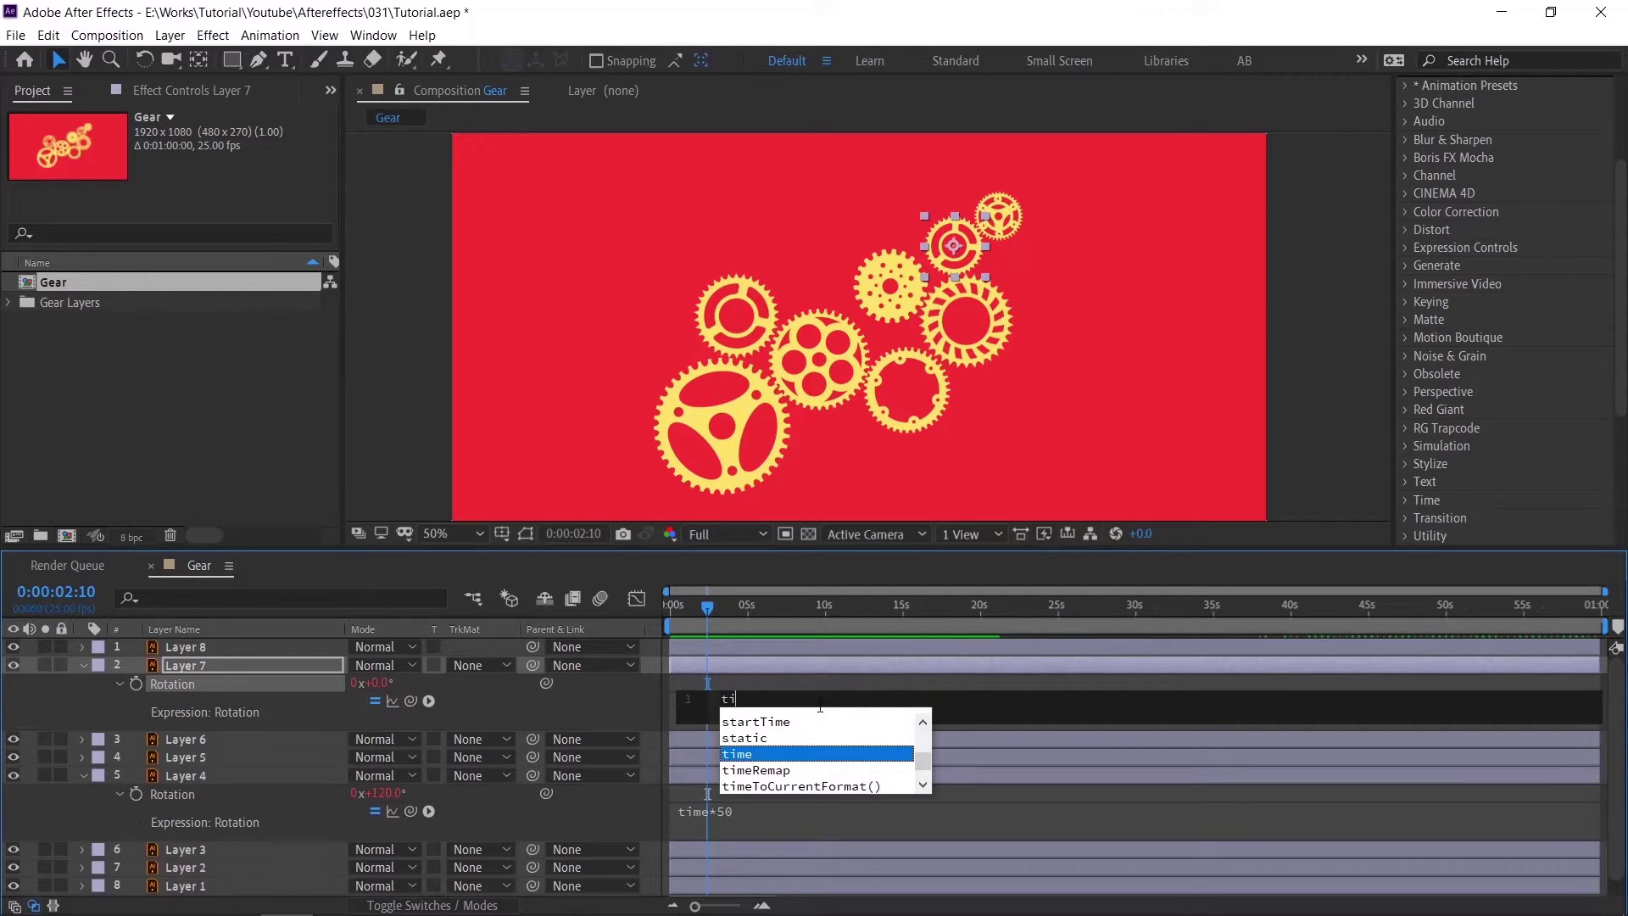
type("me*")
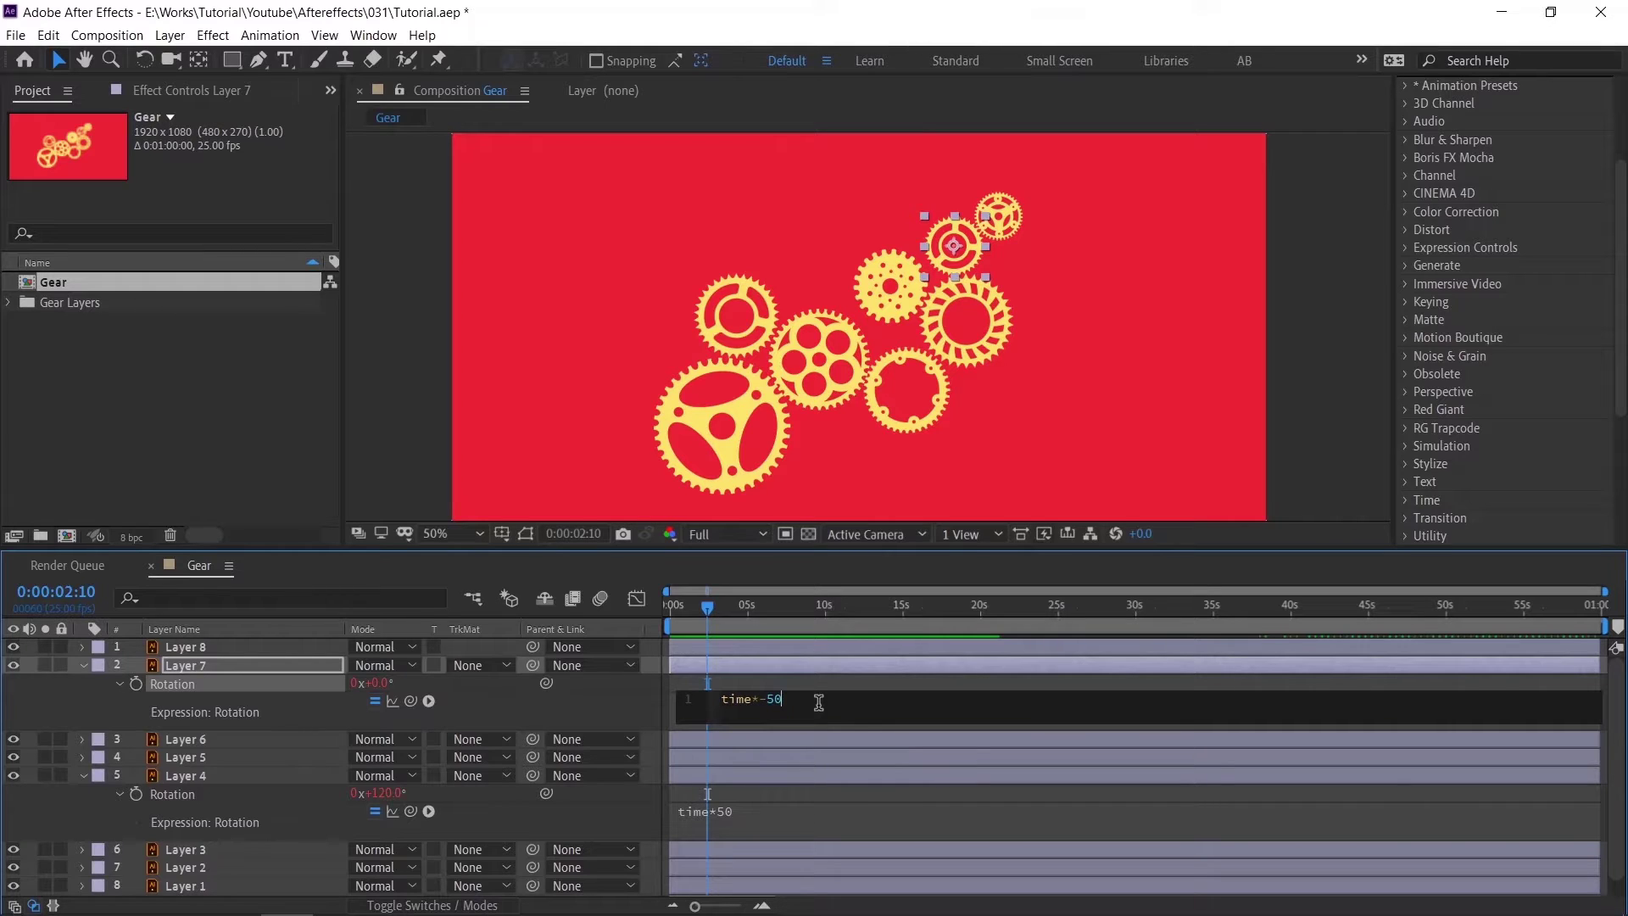
left_click(820, 670)
left_click(671, 604)
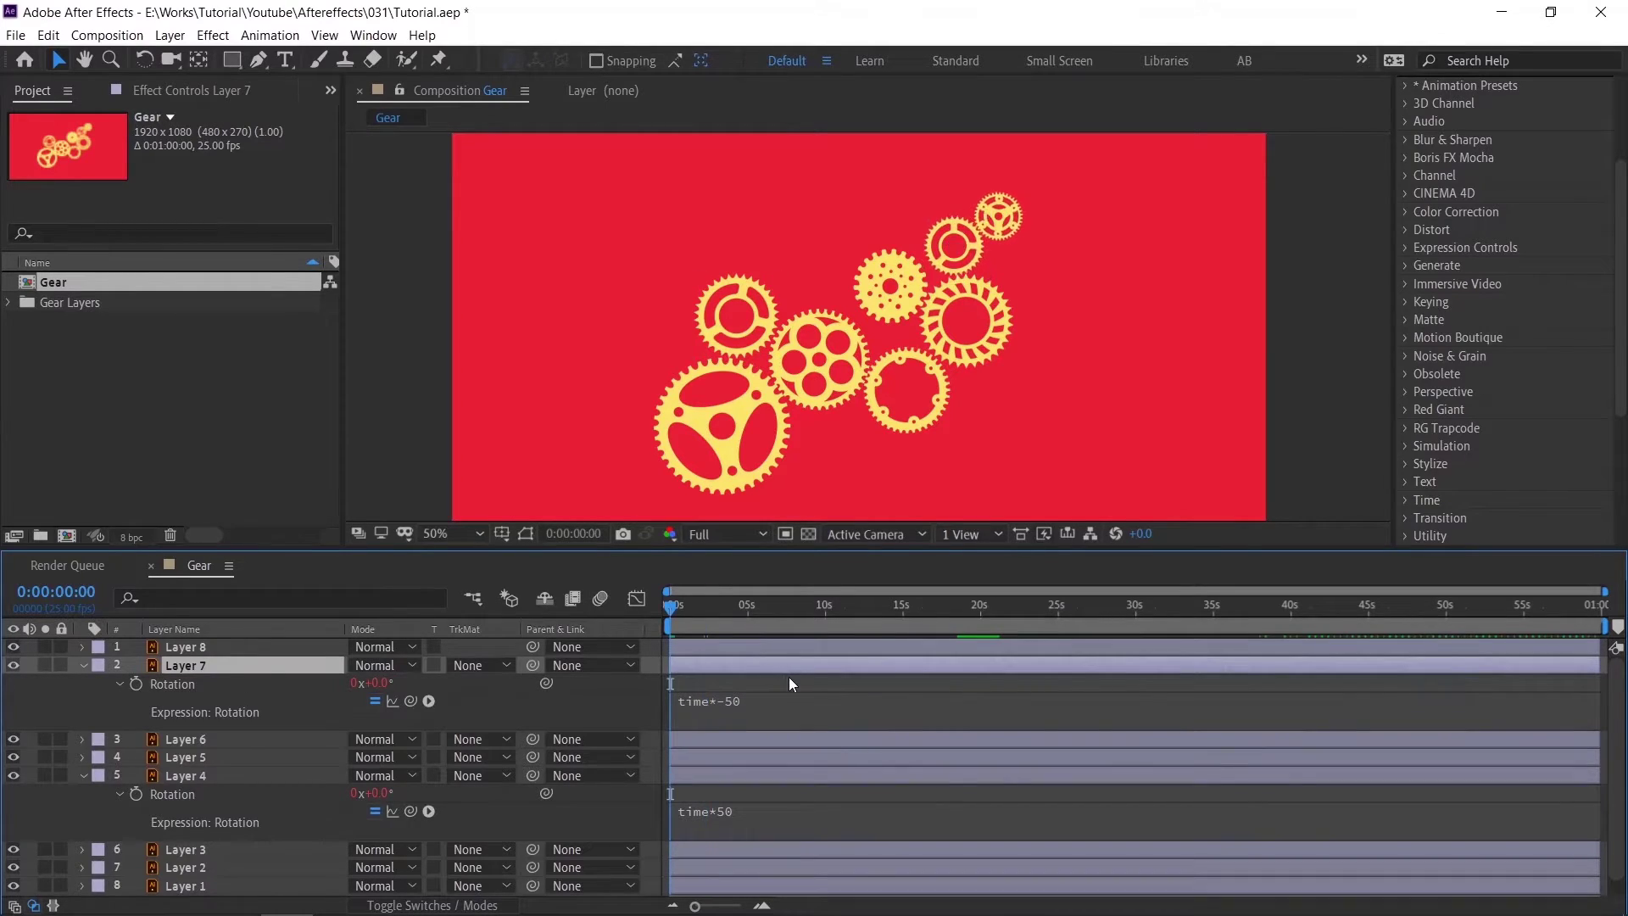
key("space")
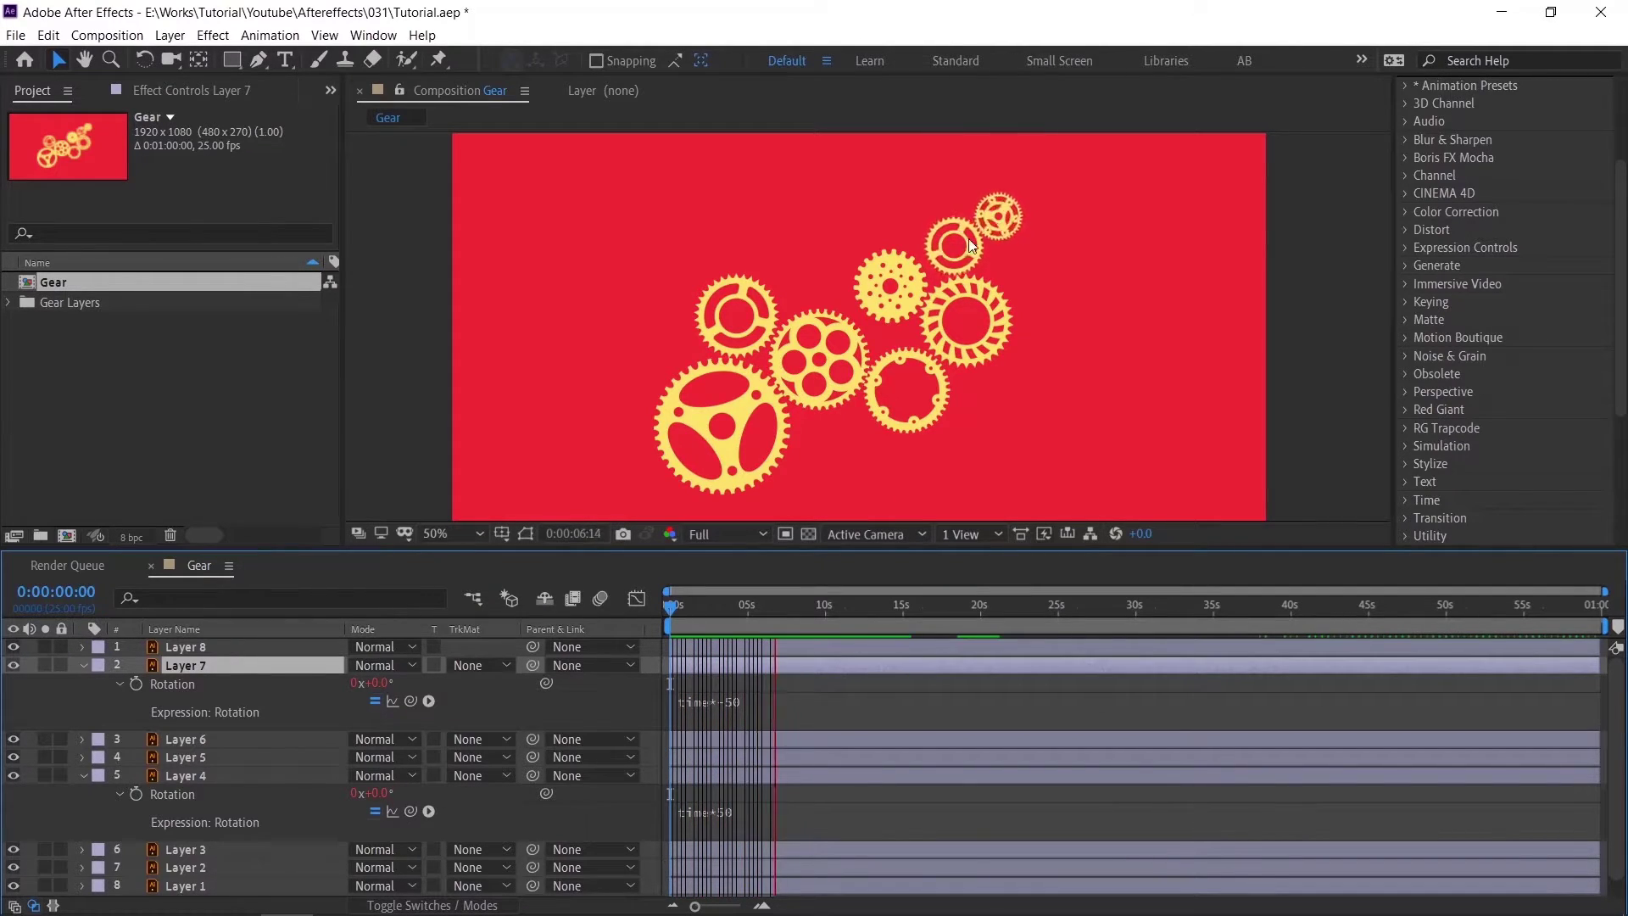
key("space")
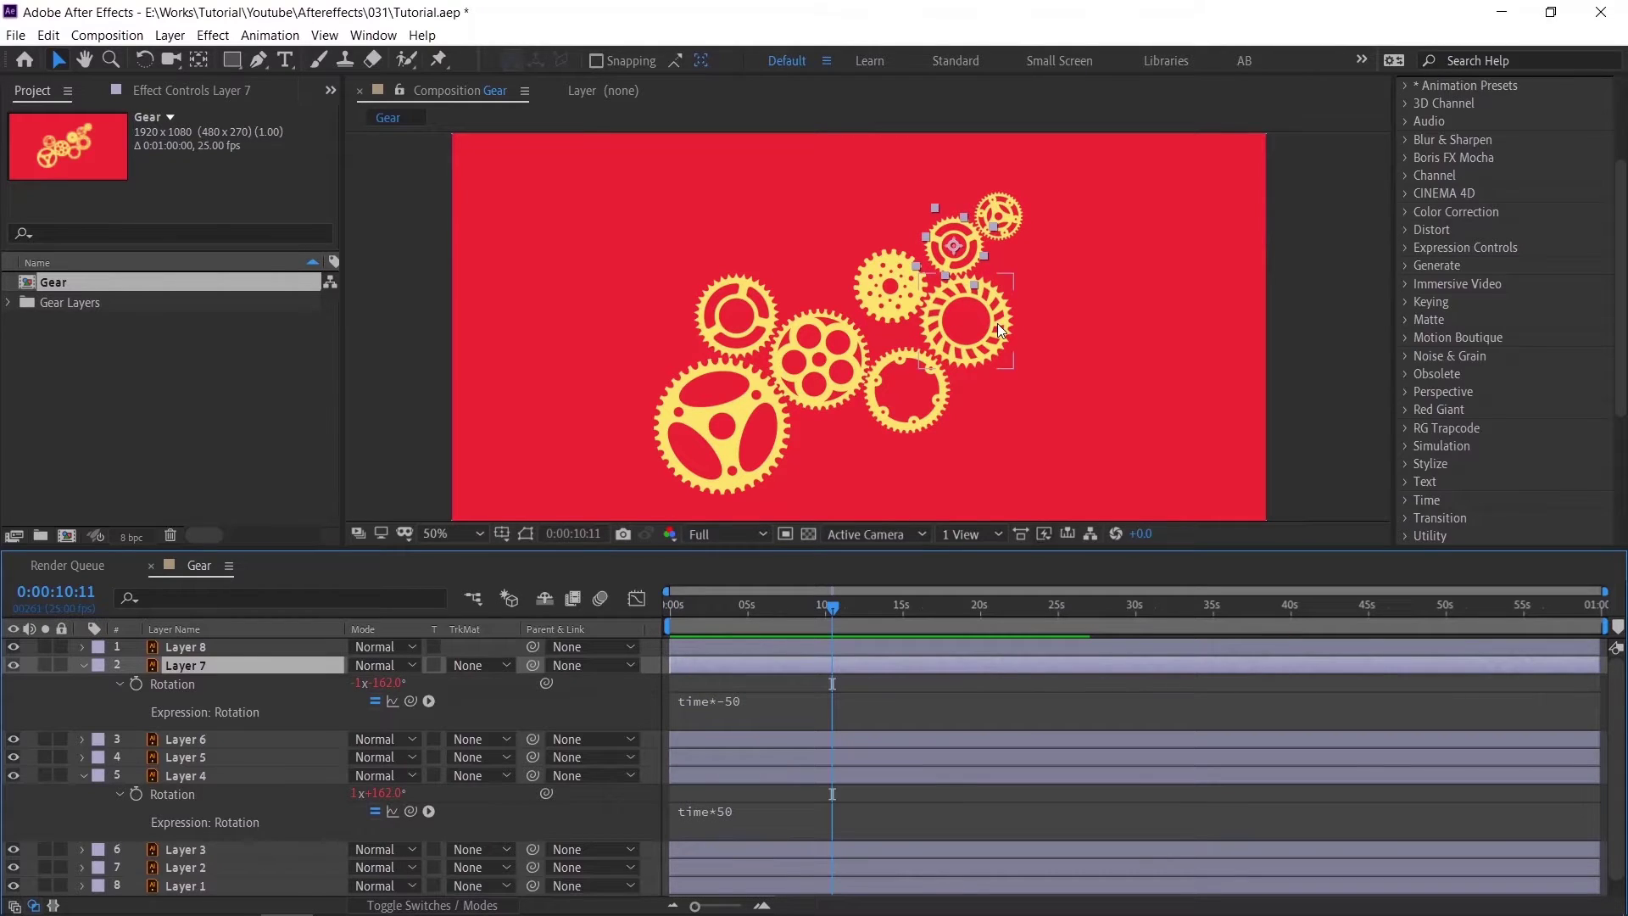
Step: Add the expression time*50 to the rotation of Layer 5, the gear directly below Layer 7's gear, and preview the animation
left_click(1001, 330)
key("r")
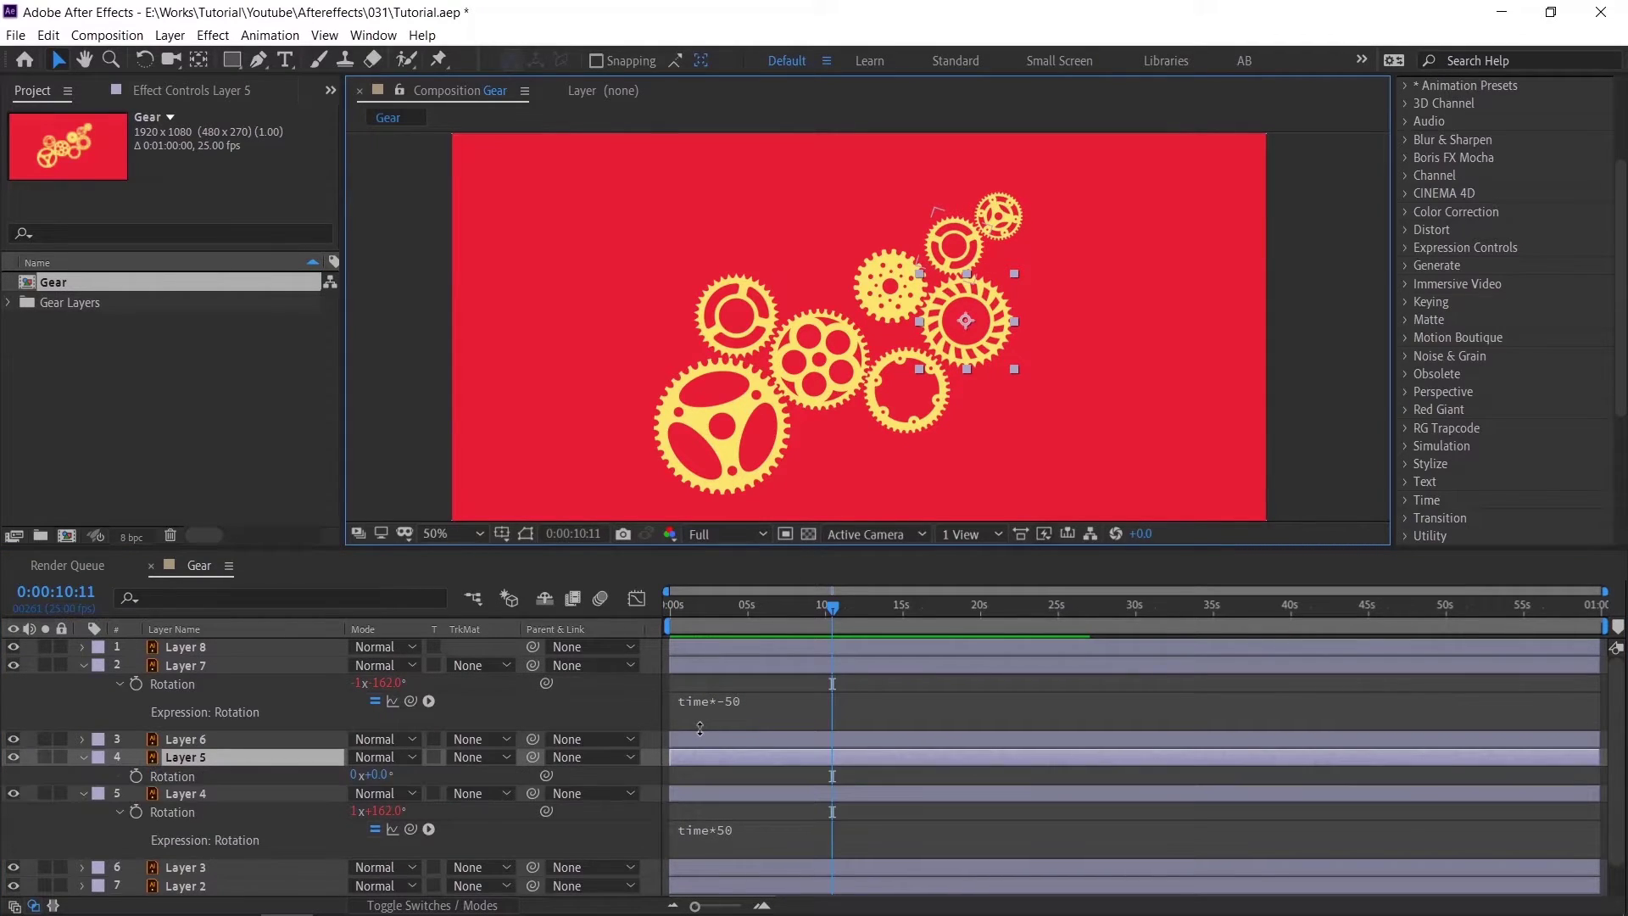
left_click(136, 776, "alt")
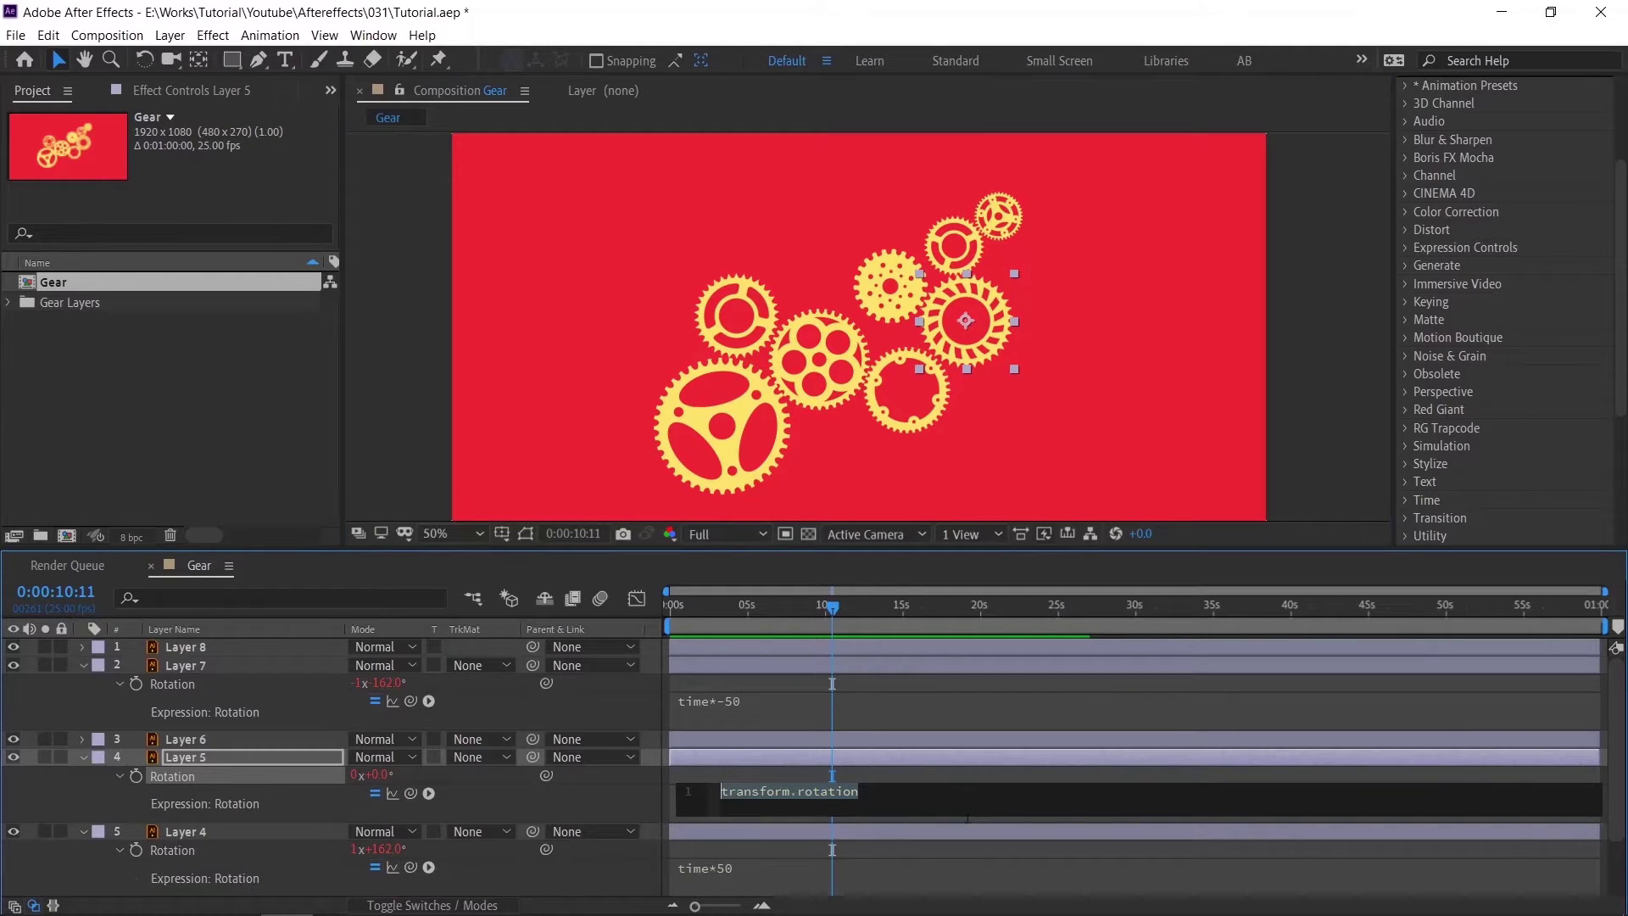
type("time*50")
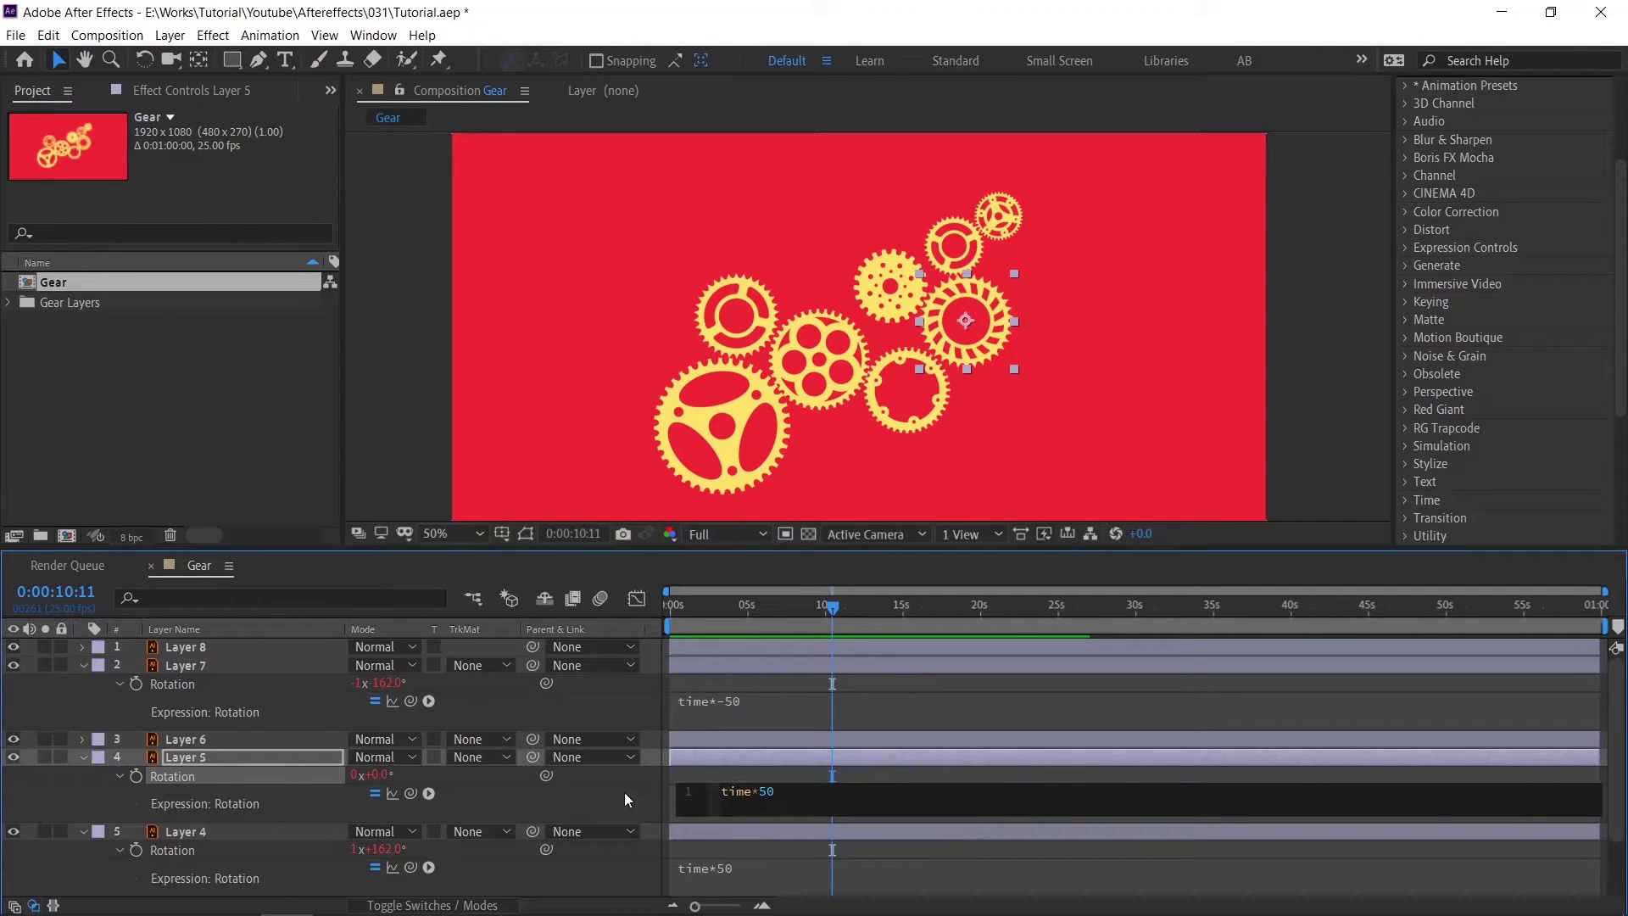
left_click(810, 756)
key("space")
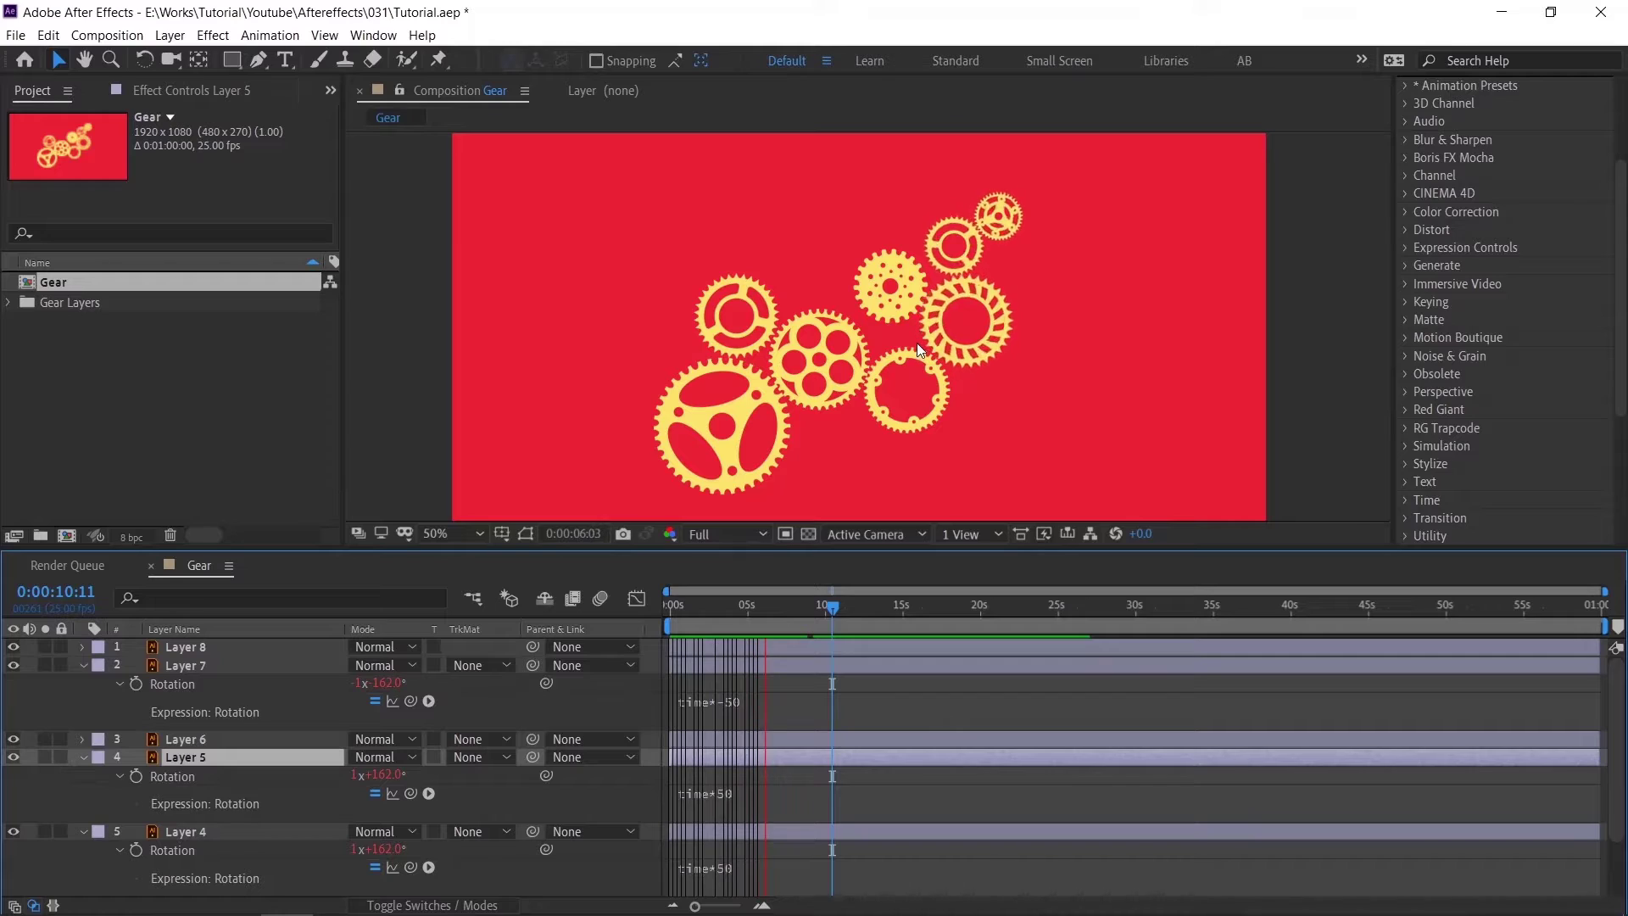
key("space")
Step: Add the expression time*-50 to the rotation of Layer 2, the gear with small round holes, and preview the animation
left_click(892, 286)
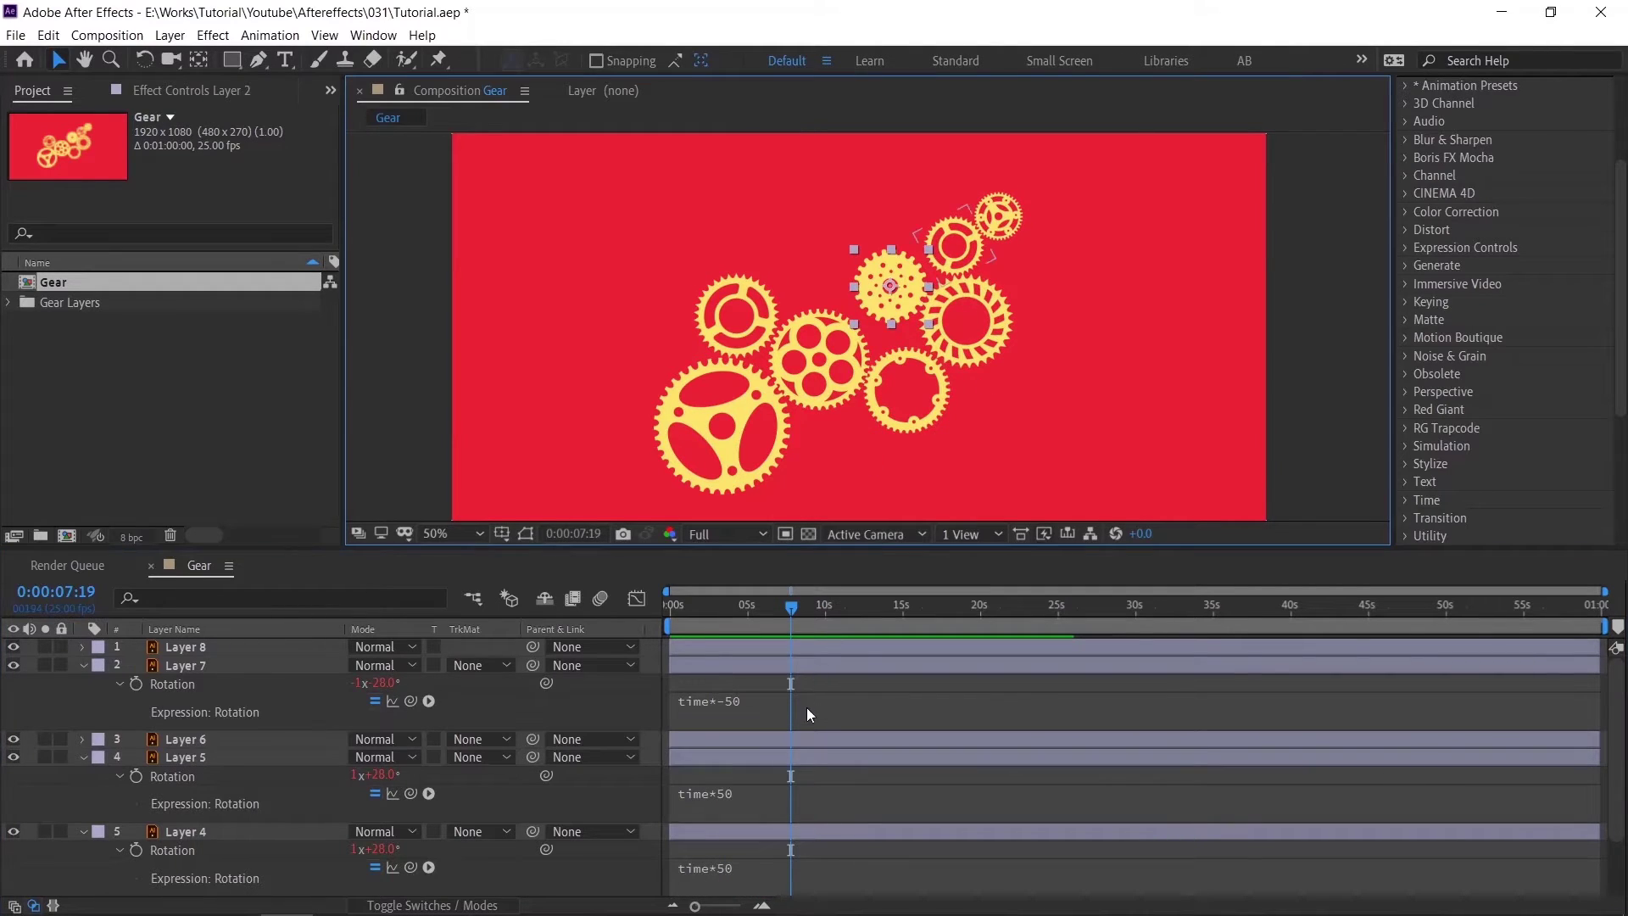
scroll(796, 777, "down", 3)
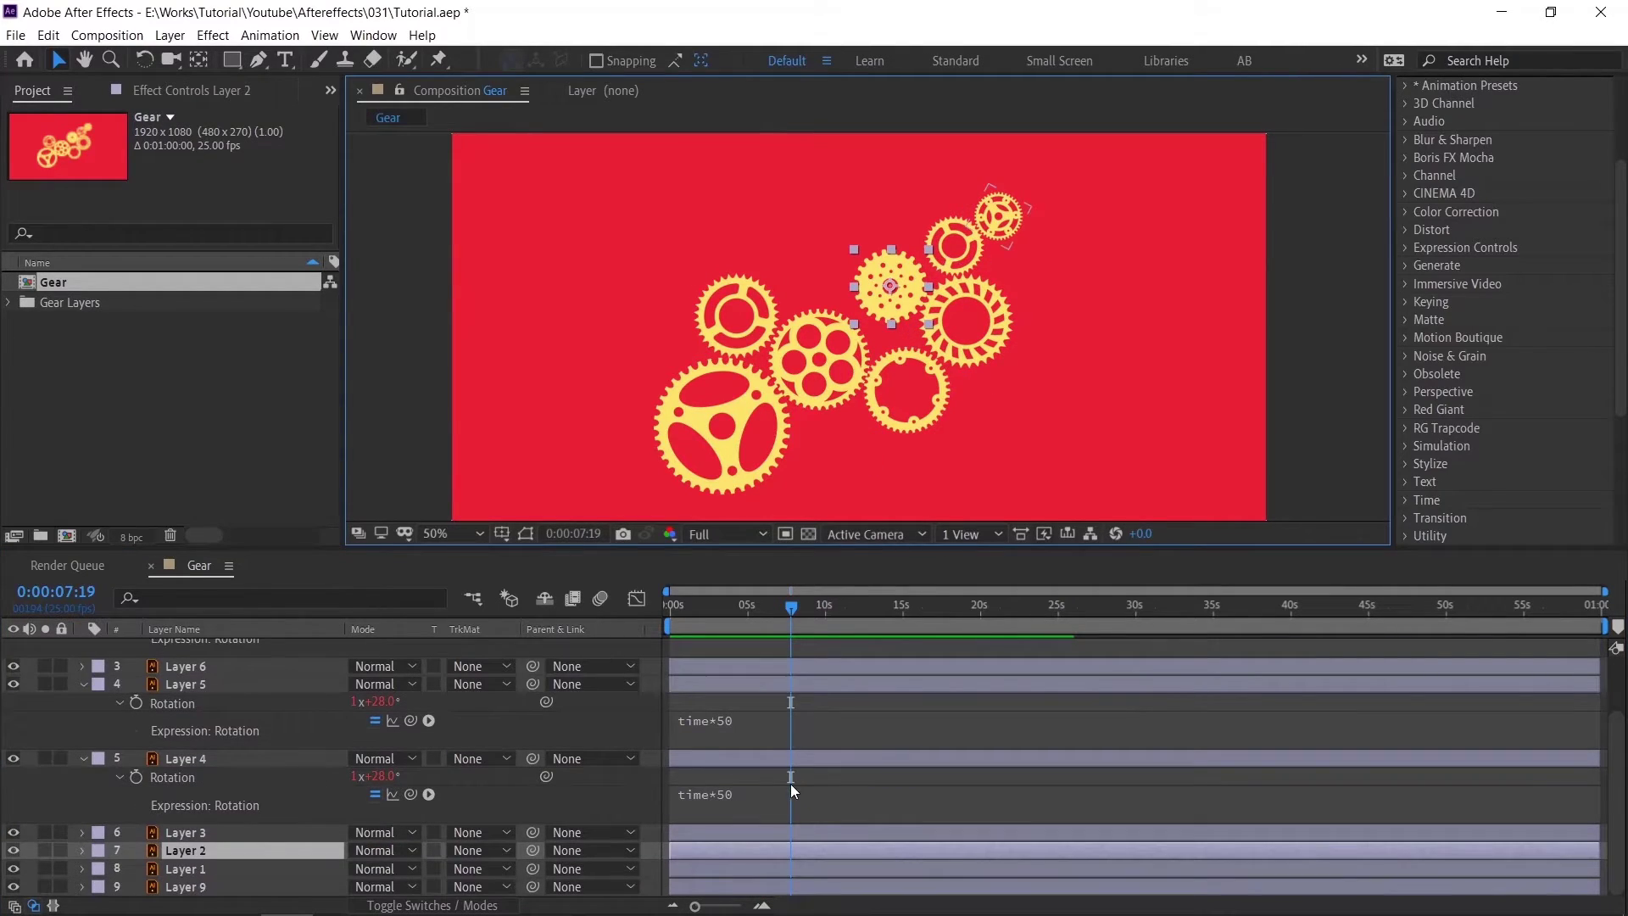
key("r")
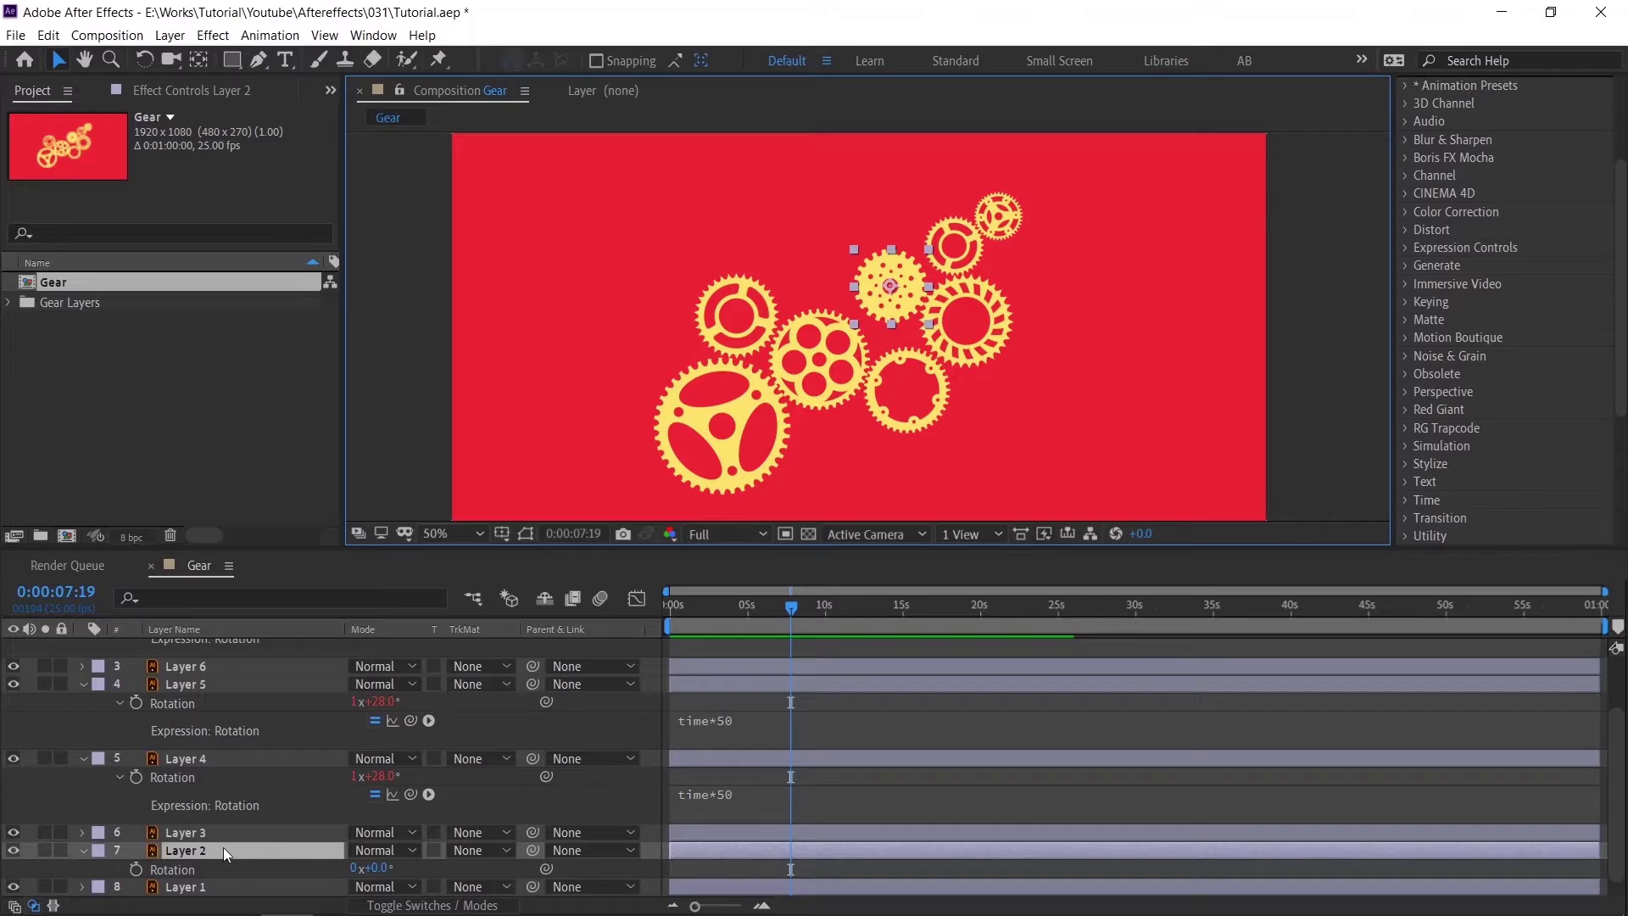
left_click(135, 870, "alt")
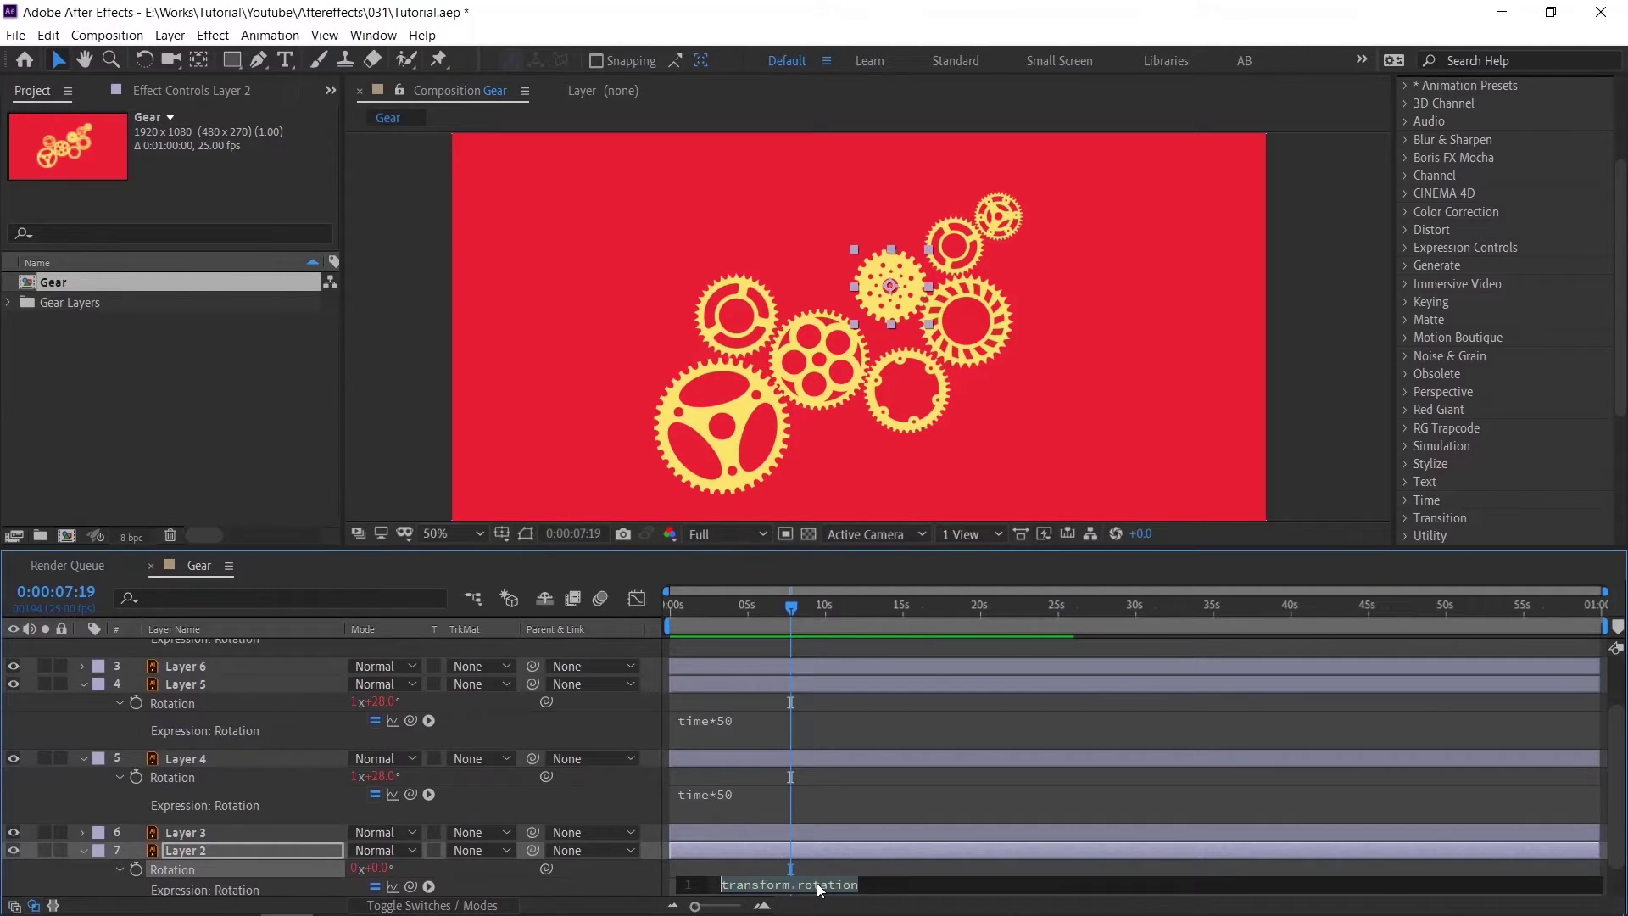
type("time")
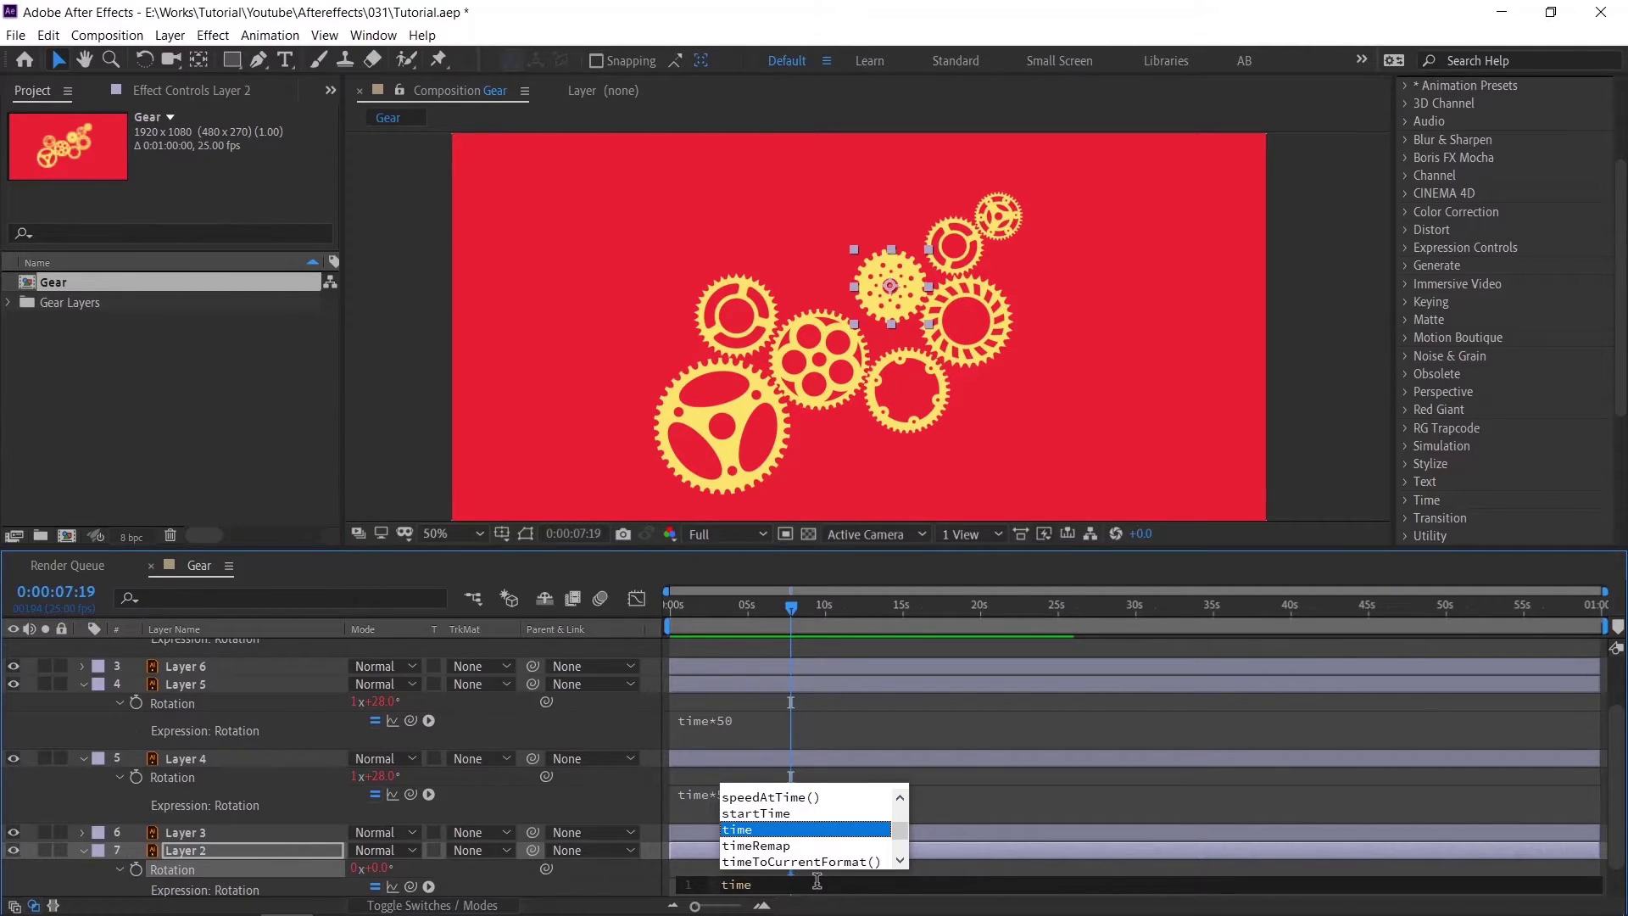
type("*")
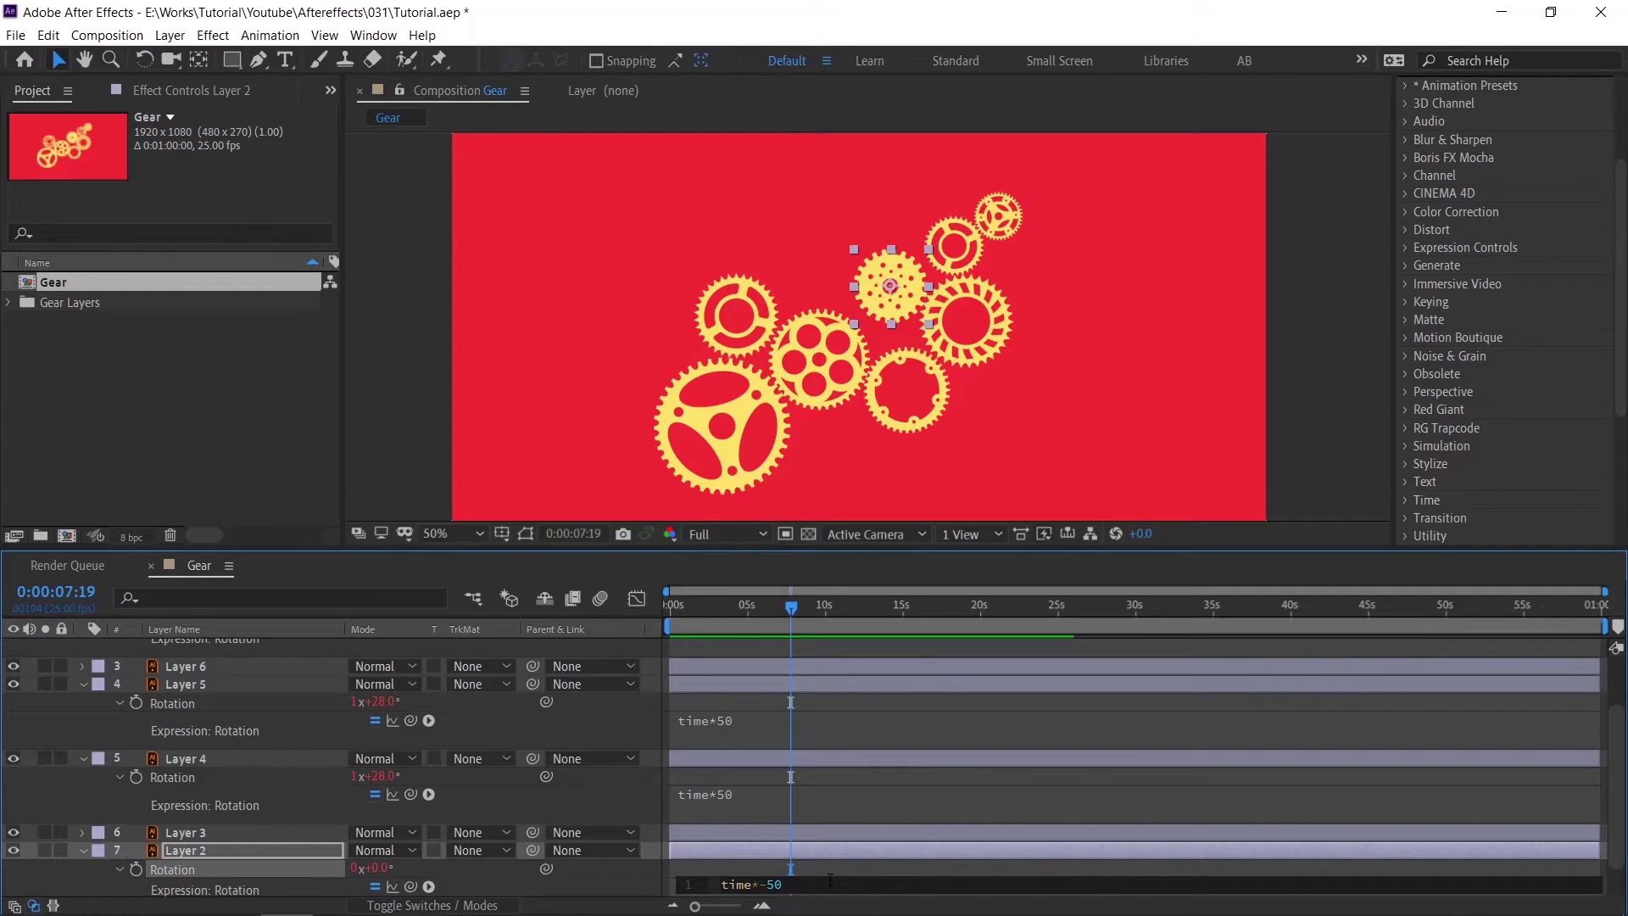
type("-50")
left_click(827, 856)
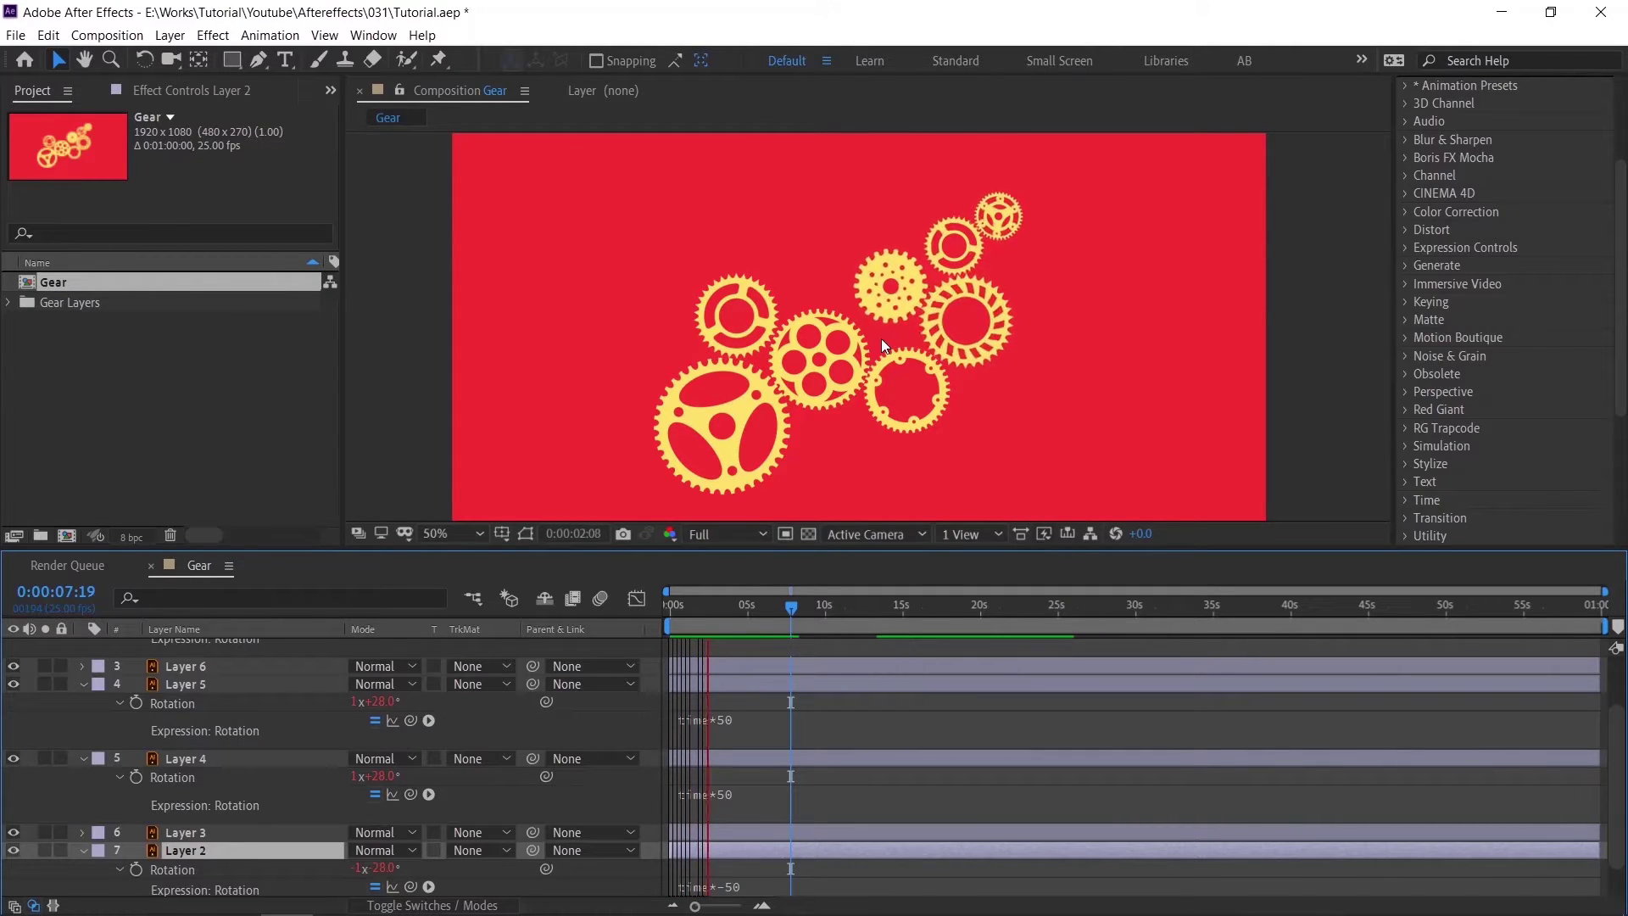
key("space")
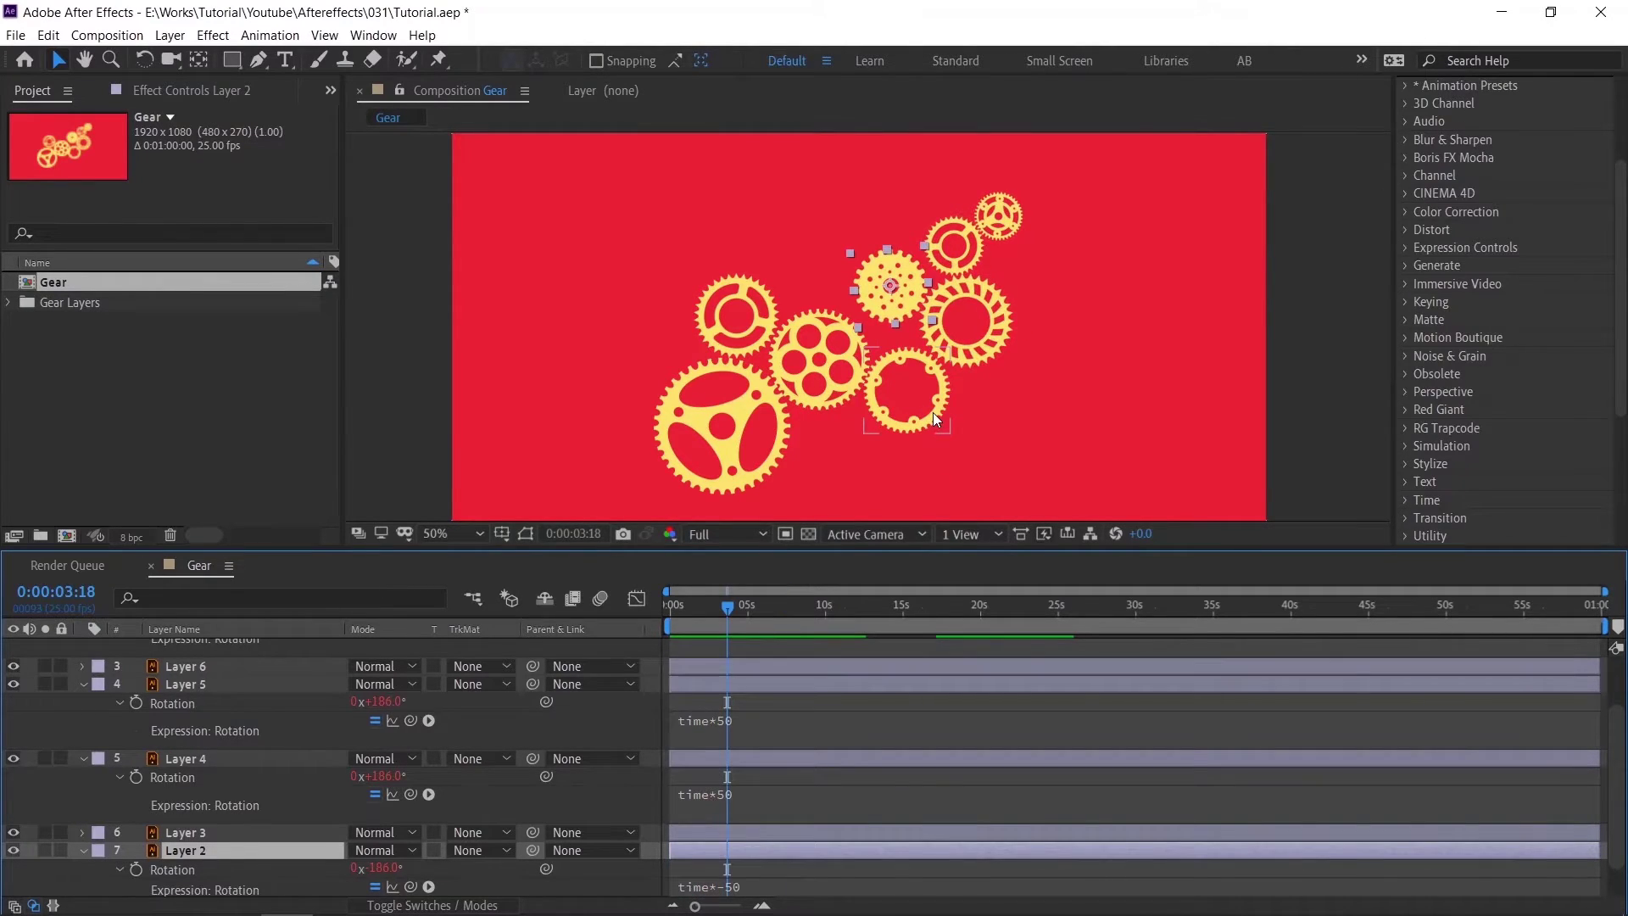
Step: Give Layer 6, the ring-shaped gear below Layer 5's gear, the rotation expression time*-50 and preview the animation
left_click(934, 413)
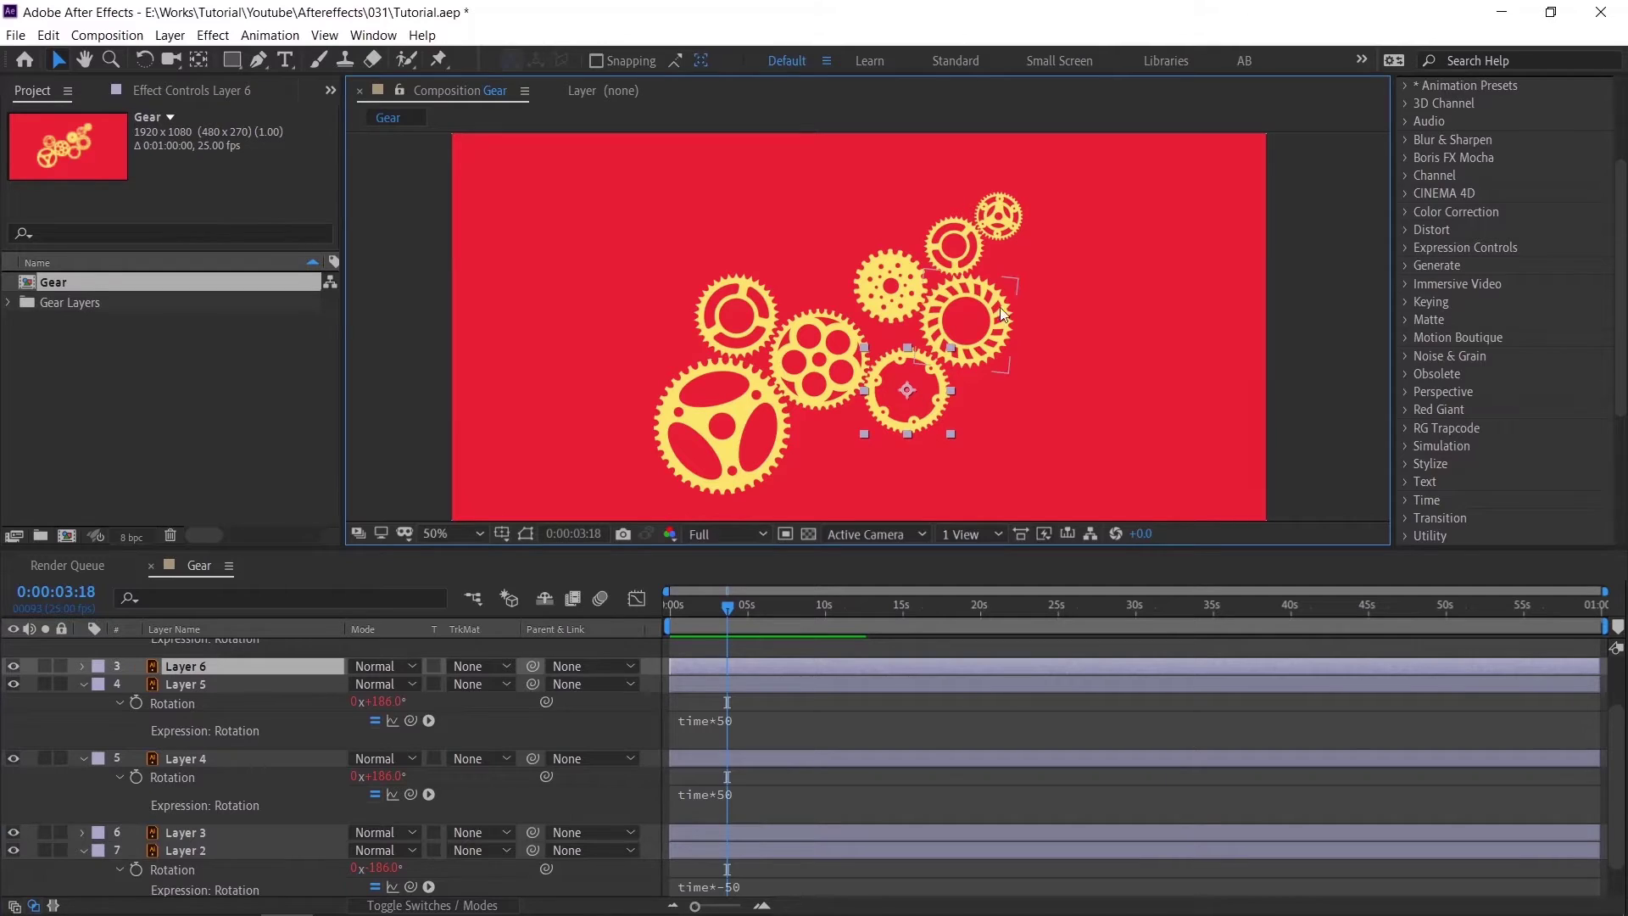
left_click(773, 666)
key("r")
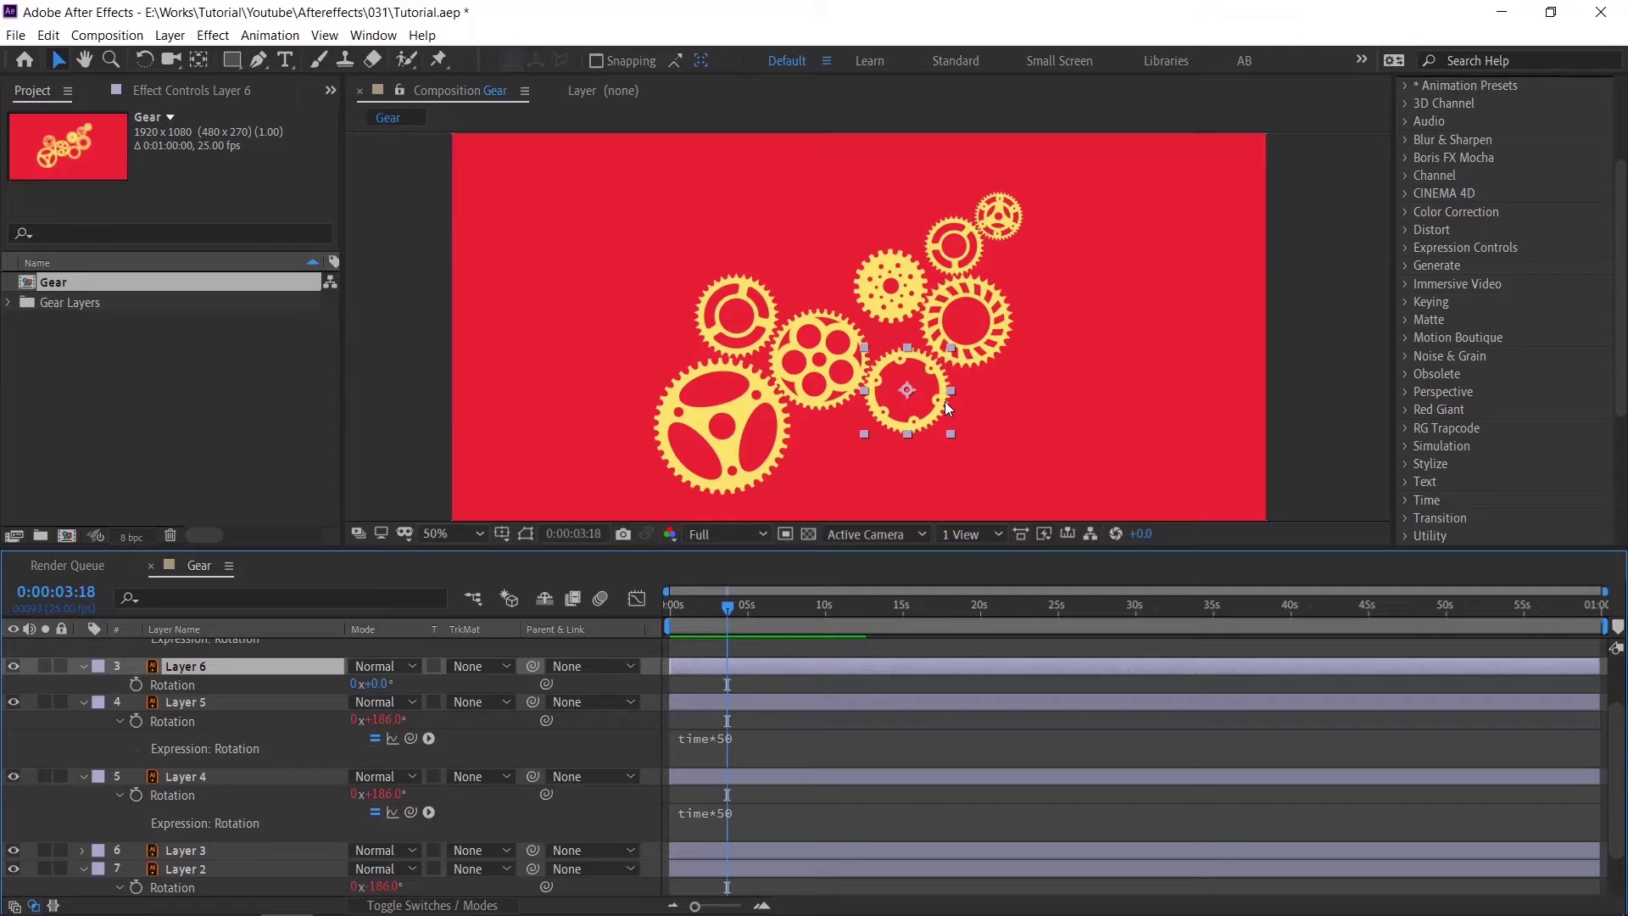
left_click(135, 685, "alt")
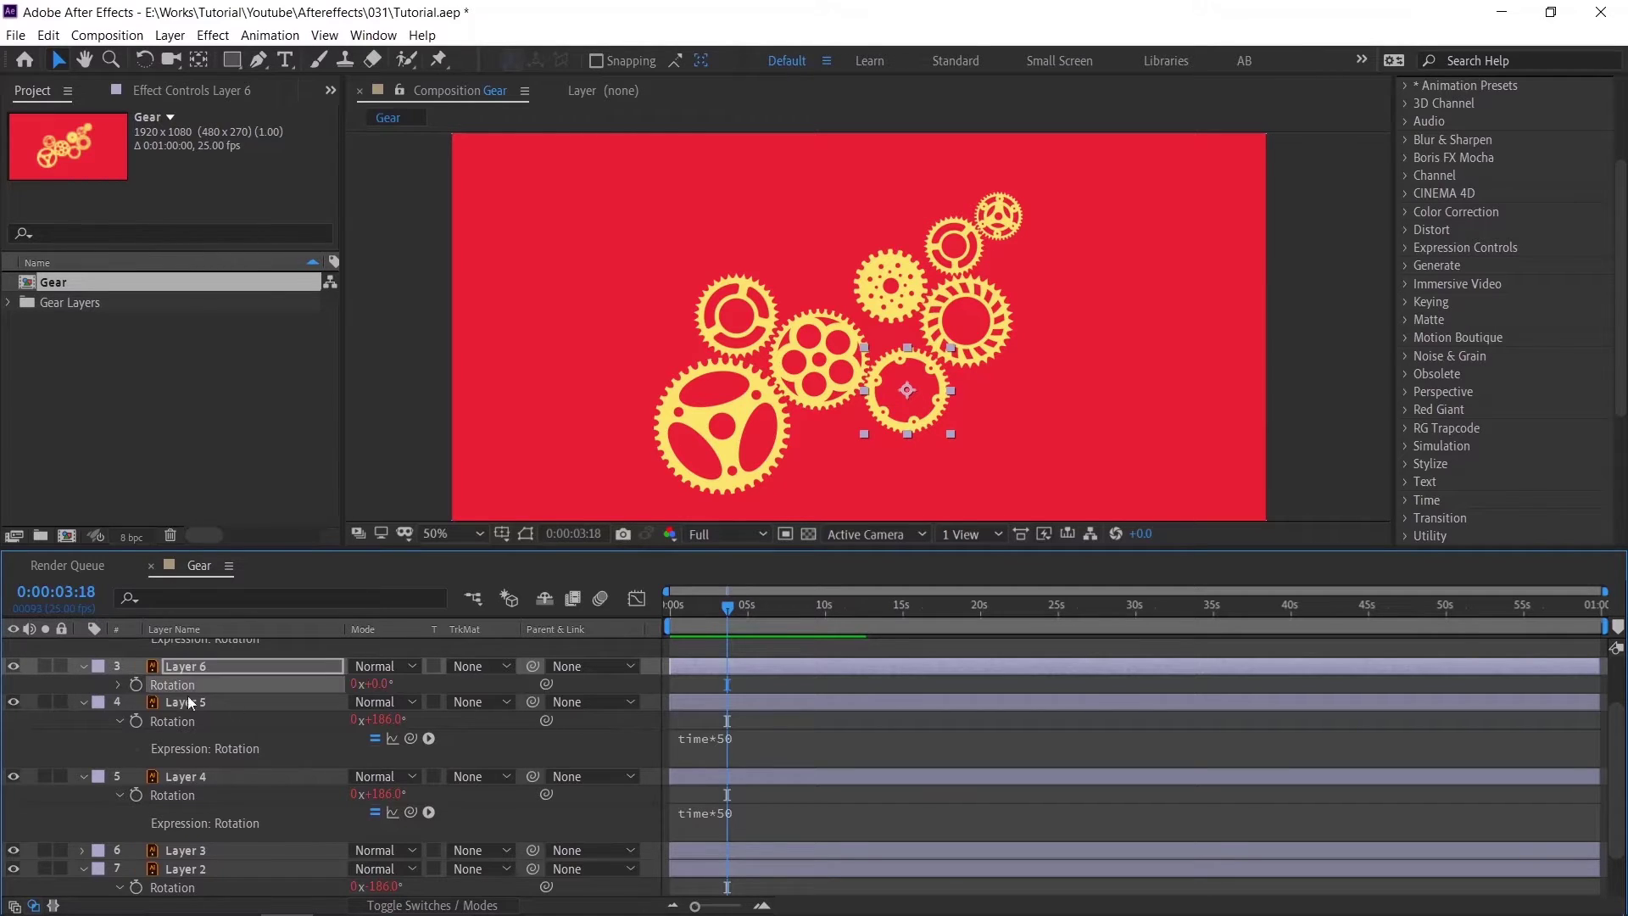
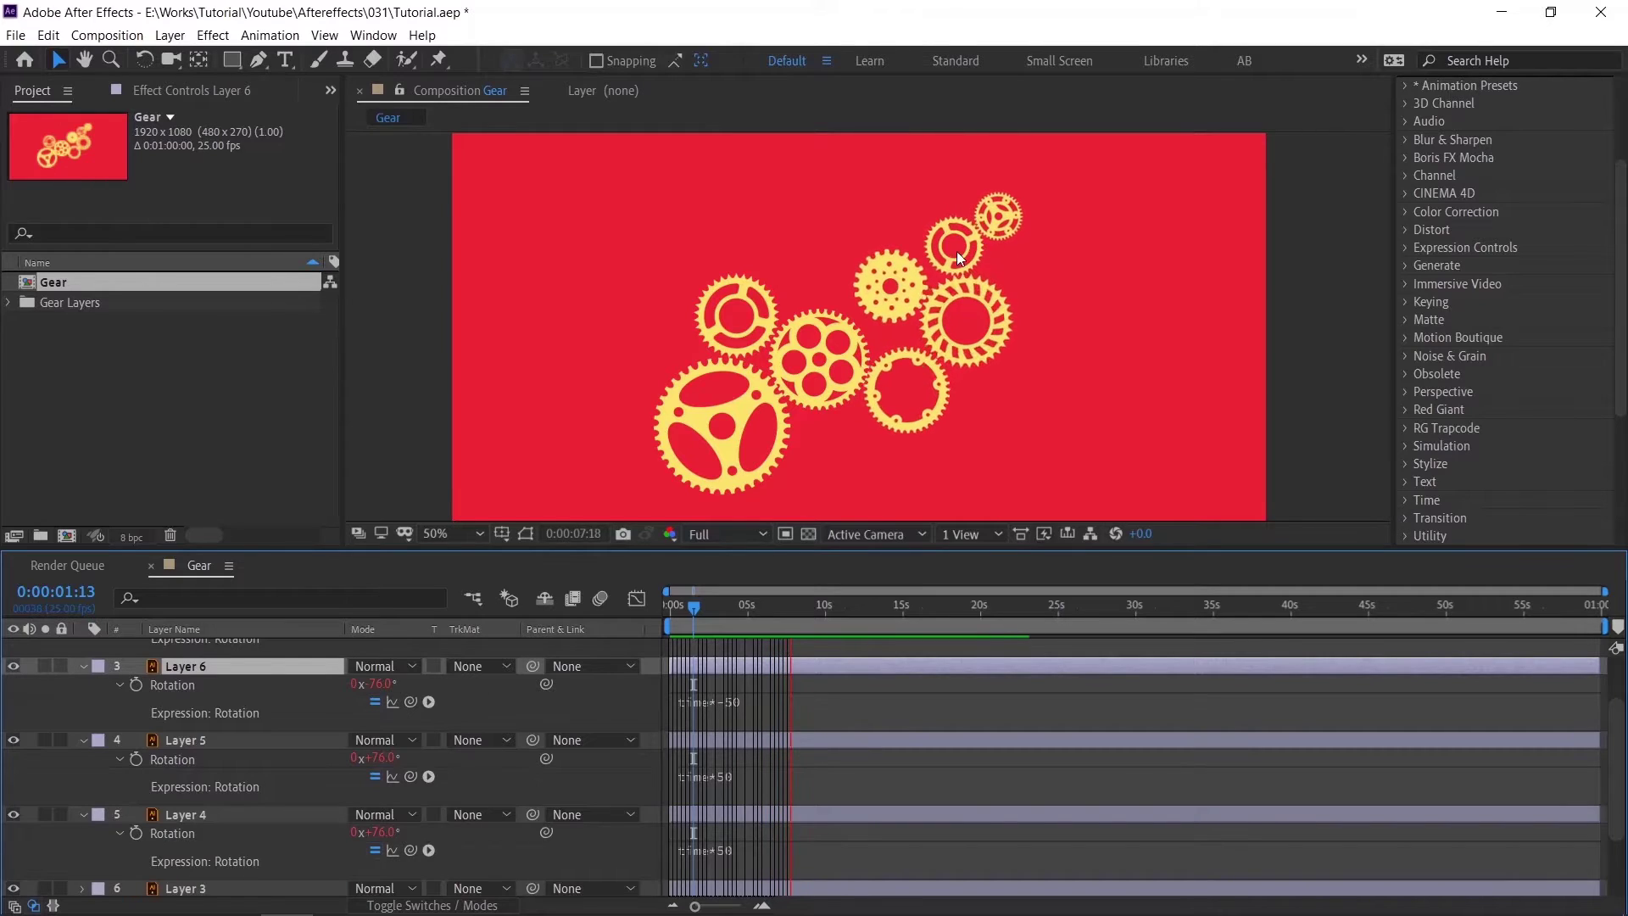
key("space")
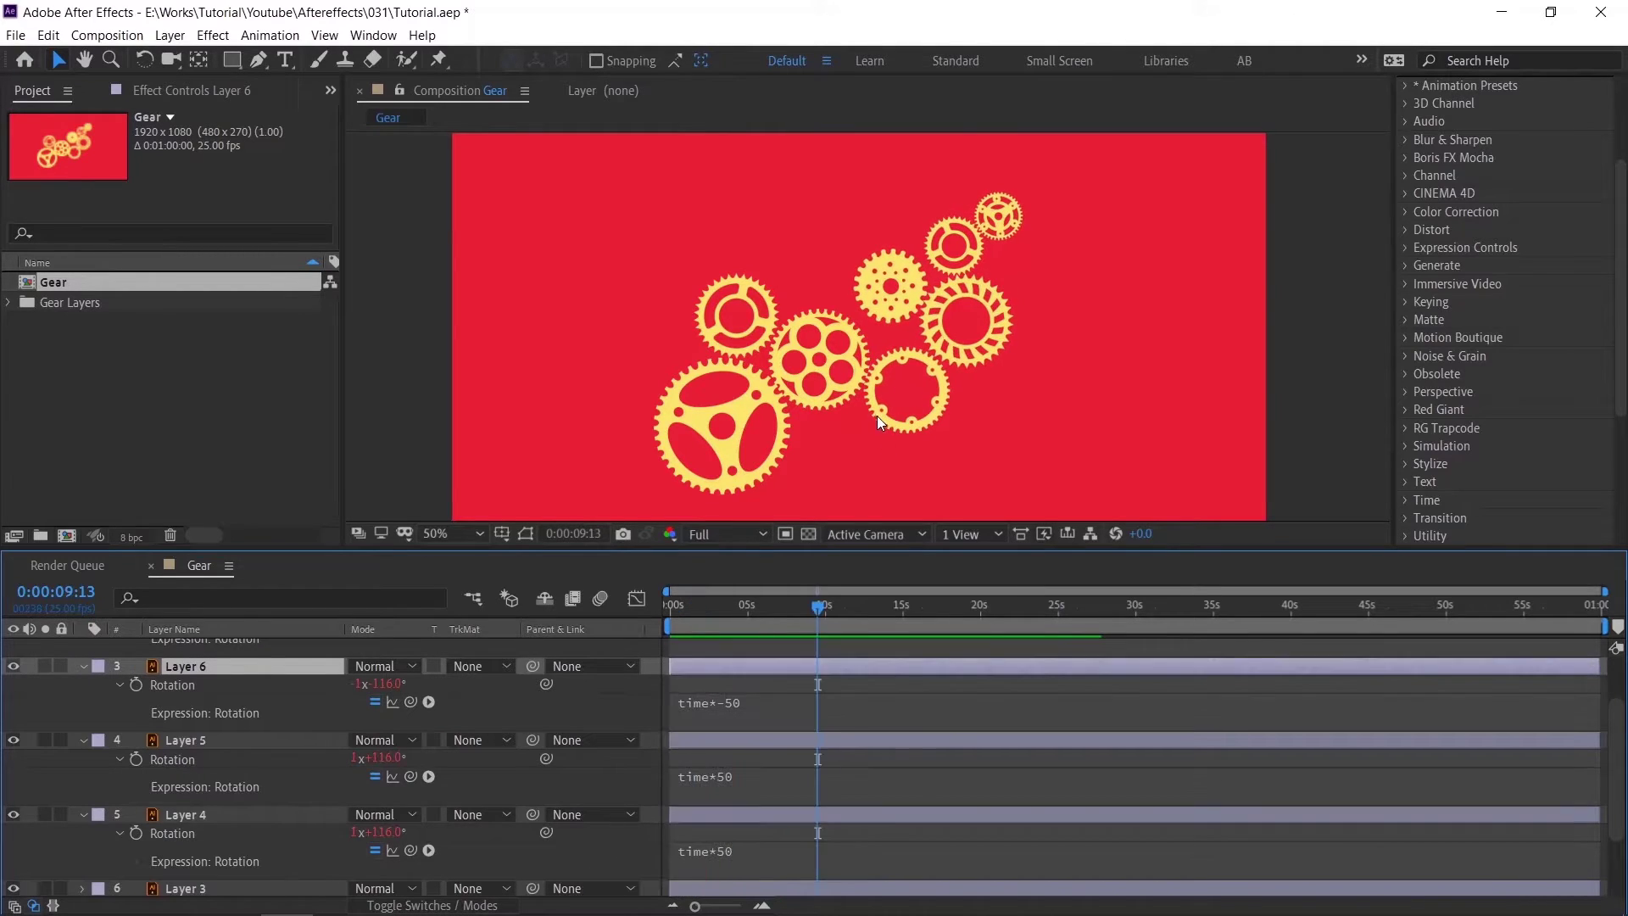
Step: Add the expression time*50 to the rotation of Layer 3, the central gear with five round holes, and preview the animation
left_click(817, 366)
scroll(741, 747, "down", 3)
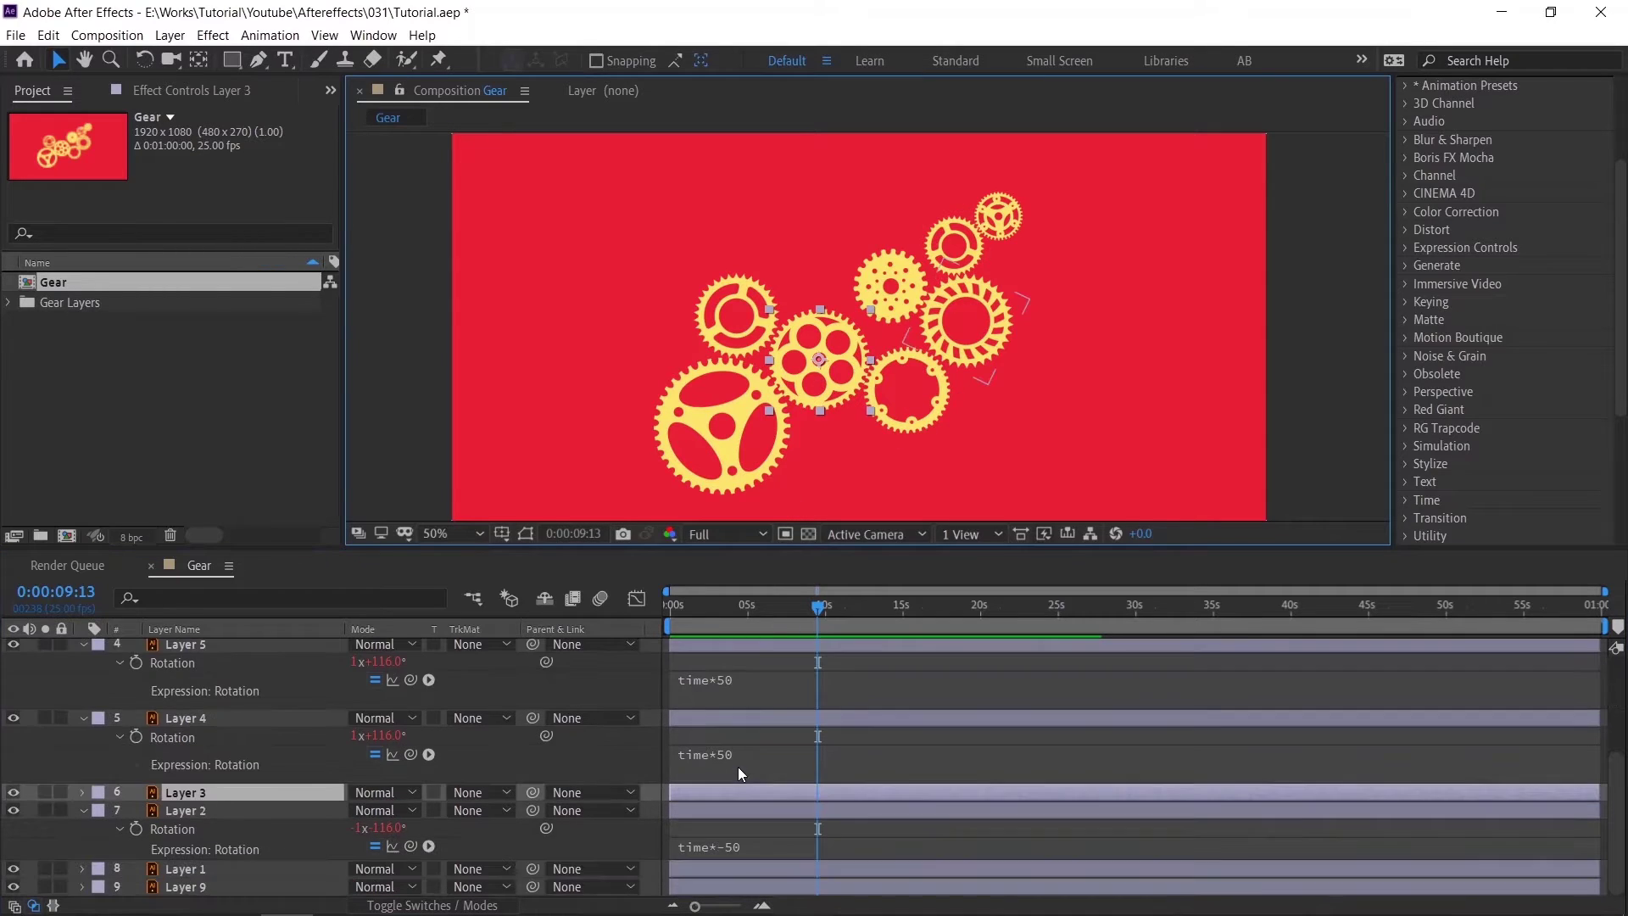
key("r")
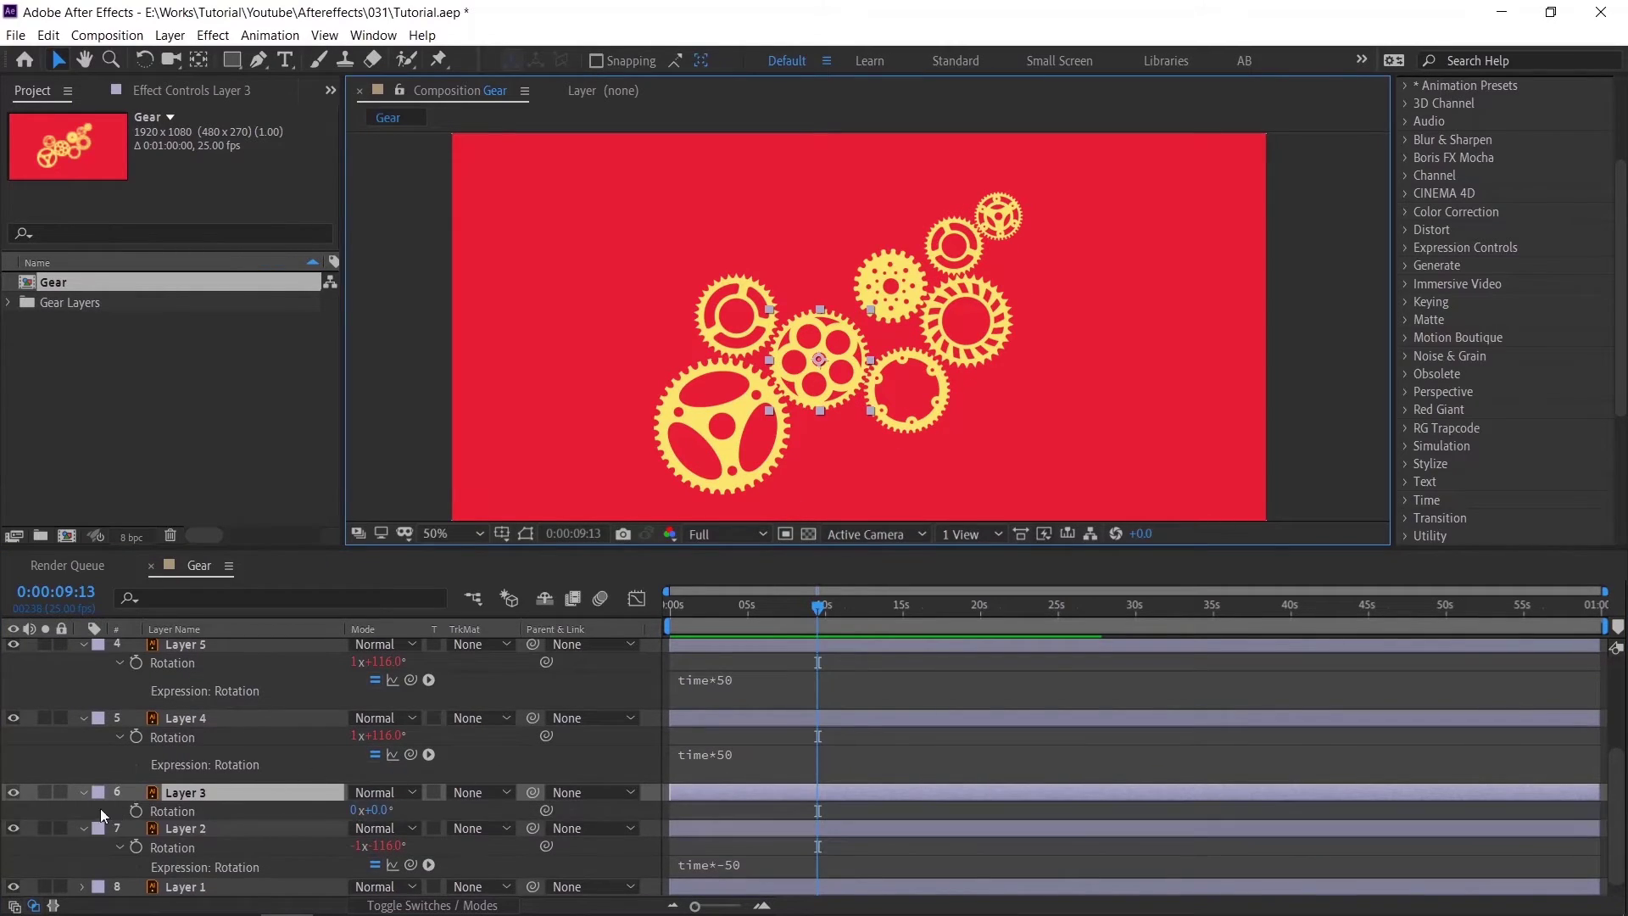
left_click(161, 815)
key("alt+shift+equal")
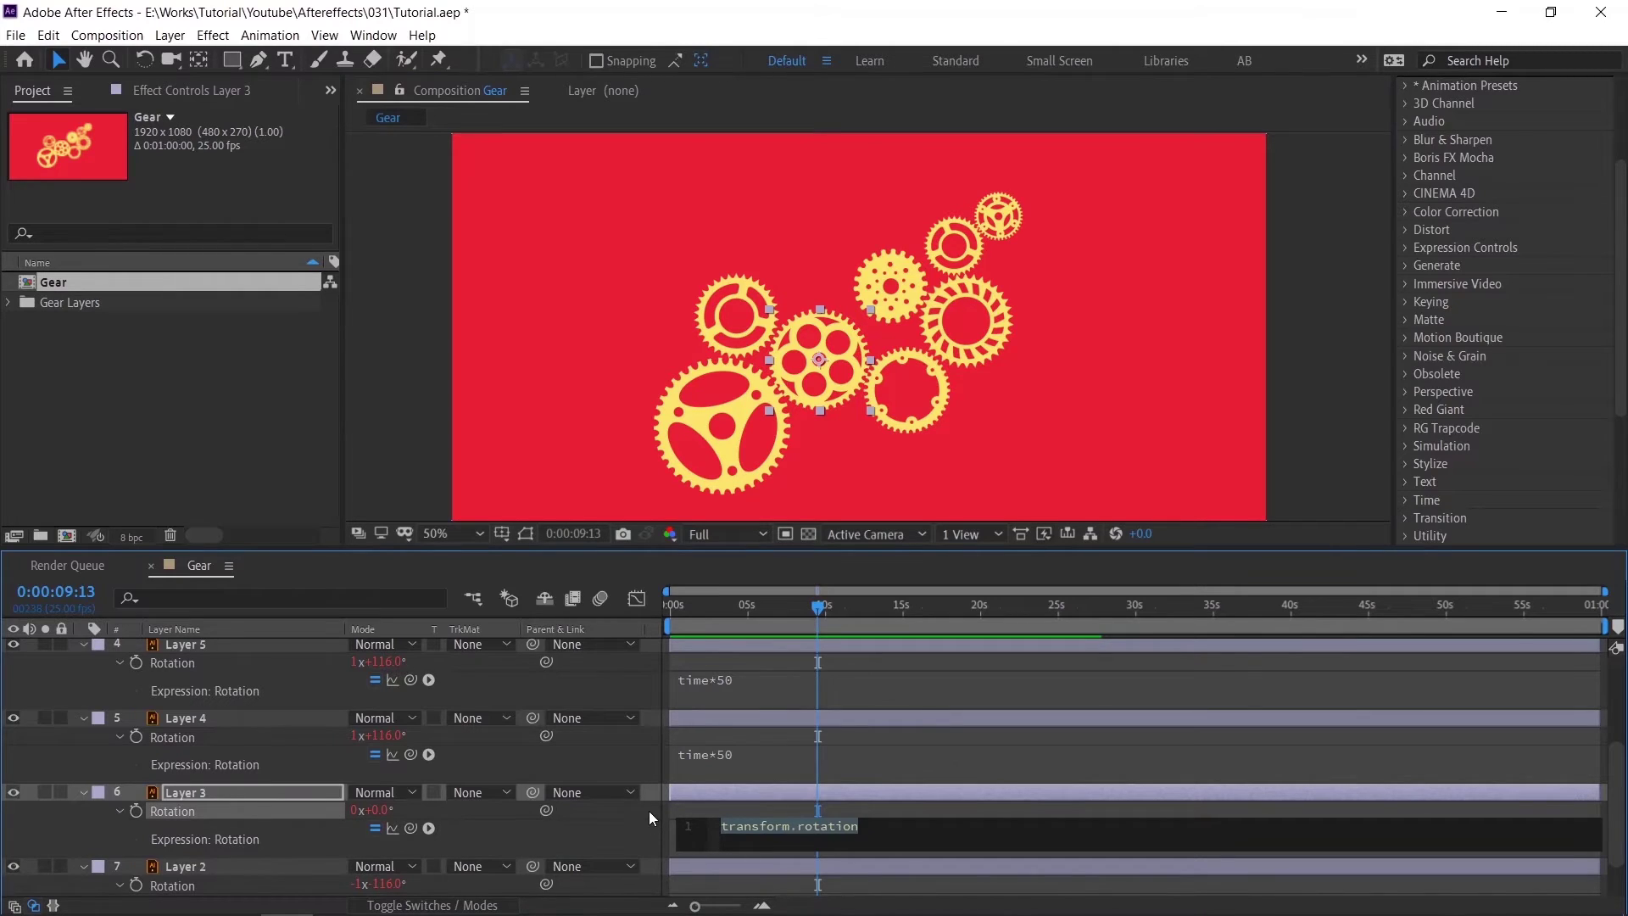
type("time")
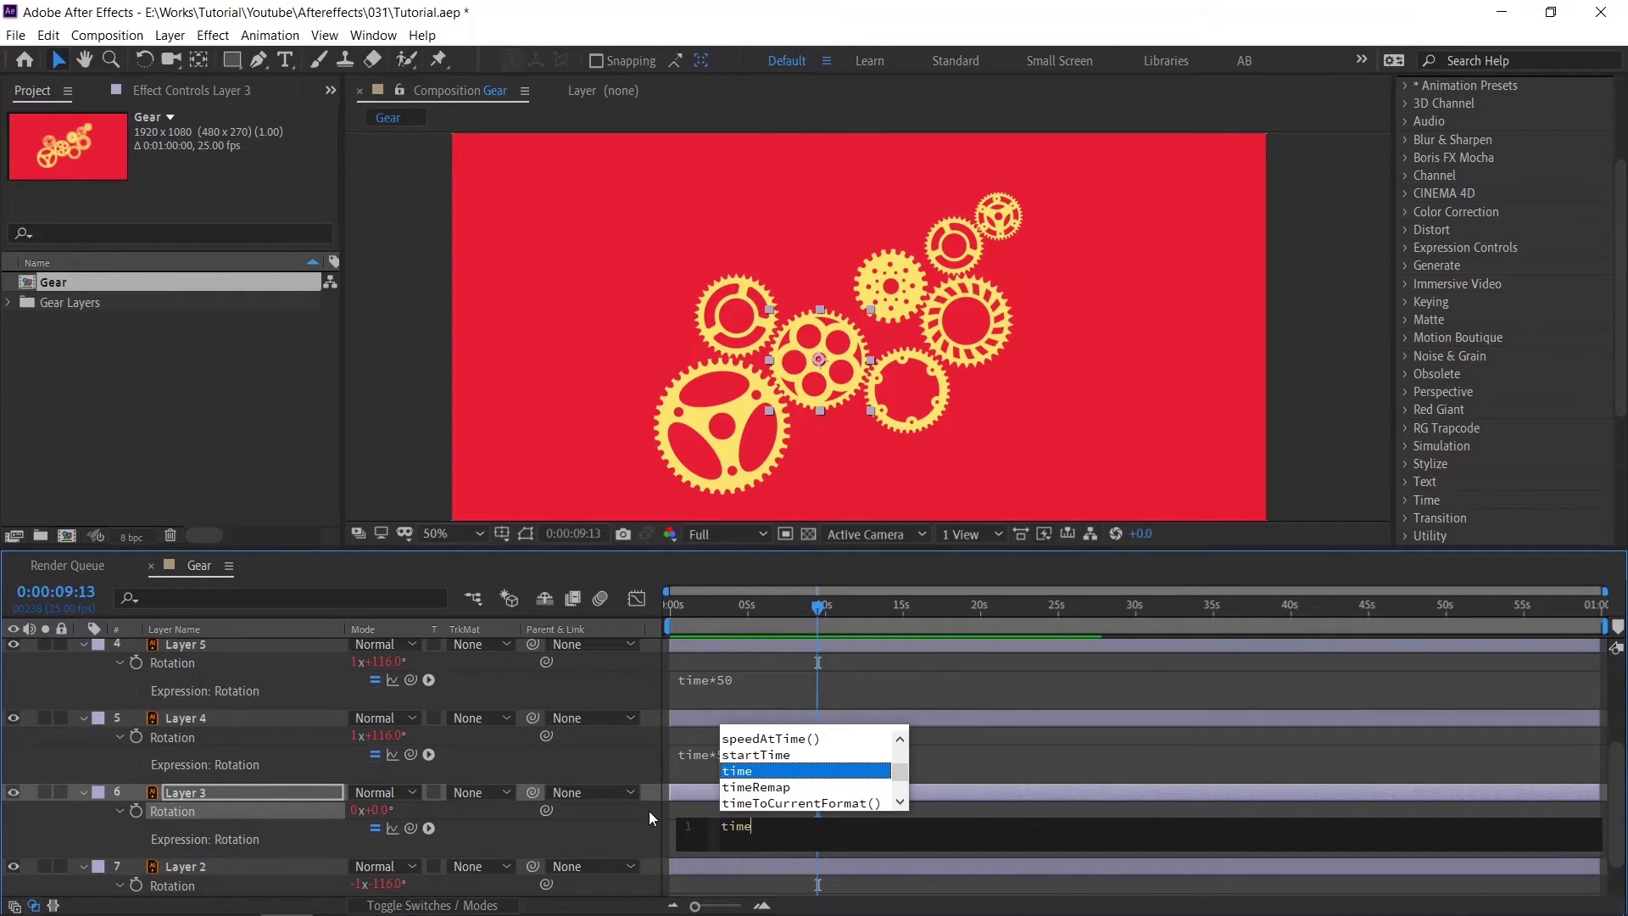
type("*")
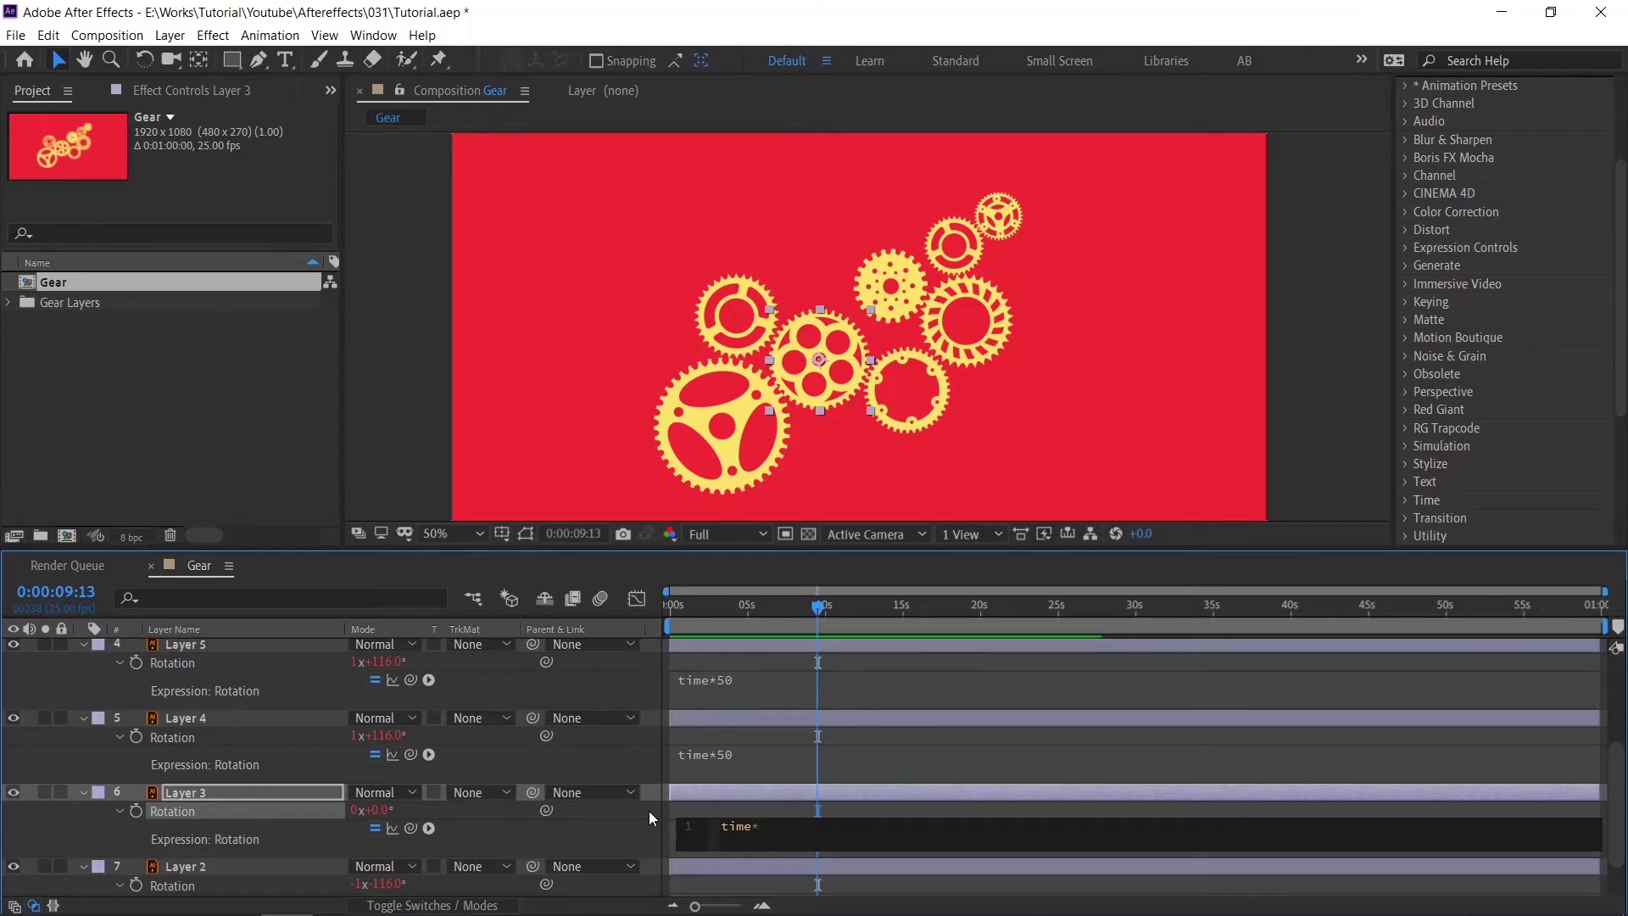
type("50")
left_click(704, 788)
key("space")
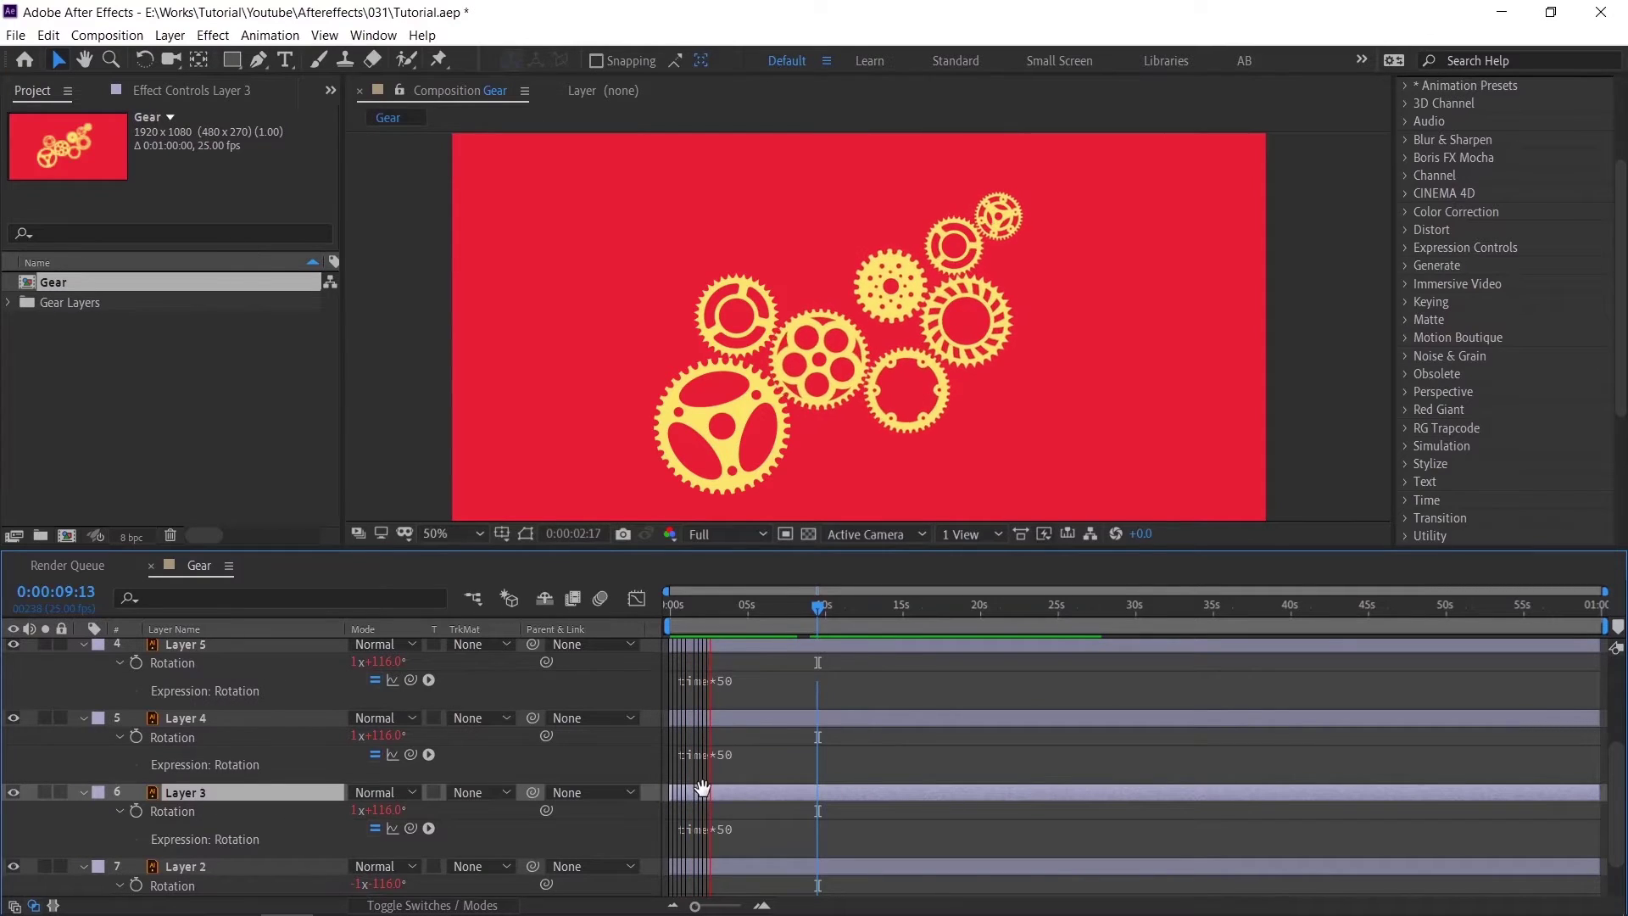
key("space")
Step: Add the expression time*-50 to the rotation of Layer 1, the largest gear, and preview the animation
left_click(767, 447)
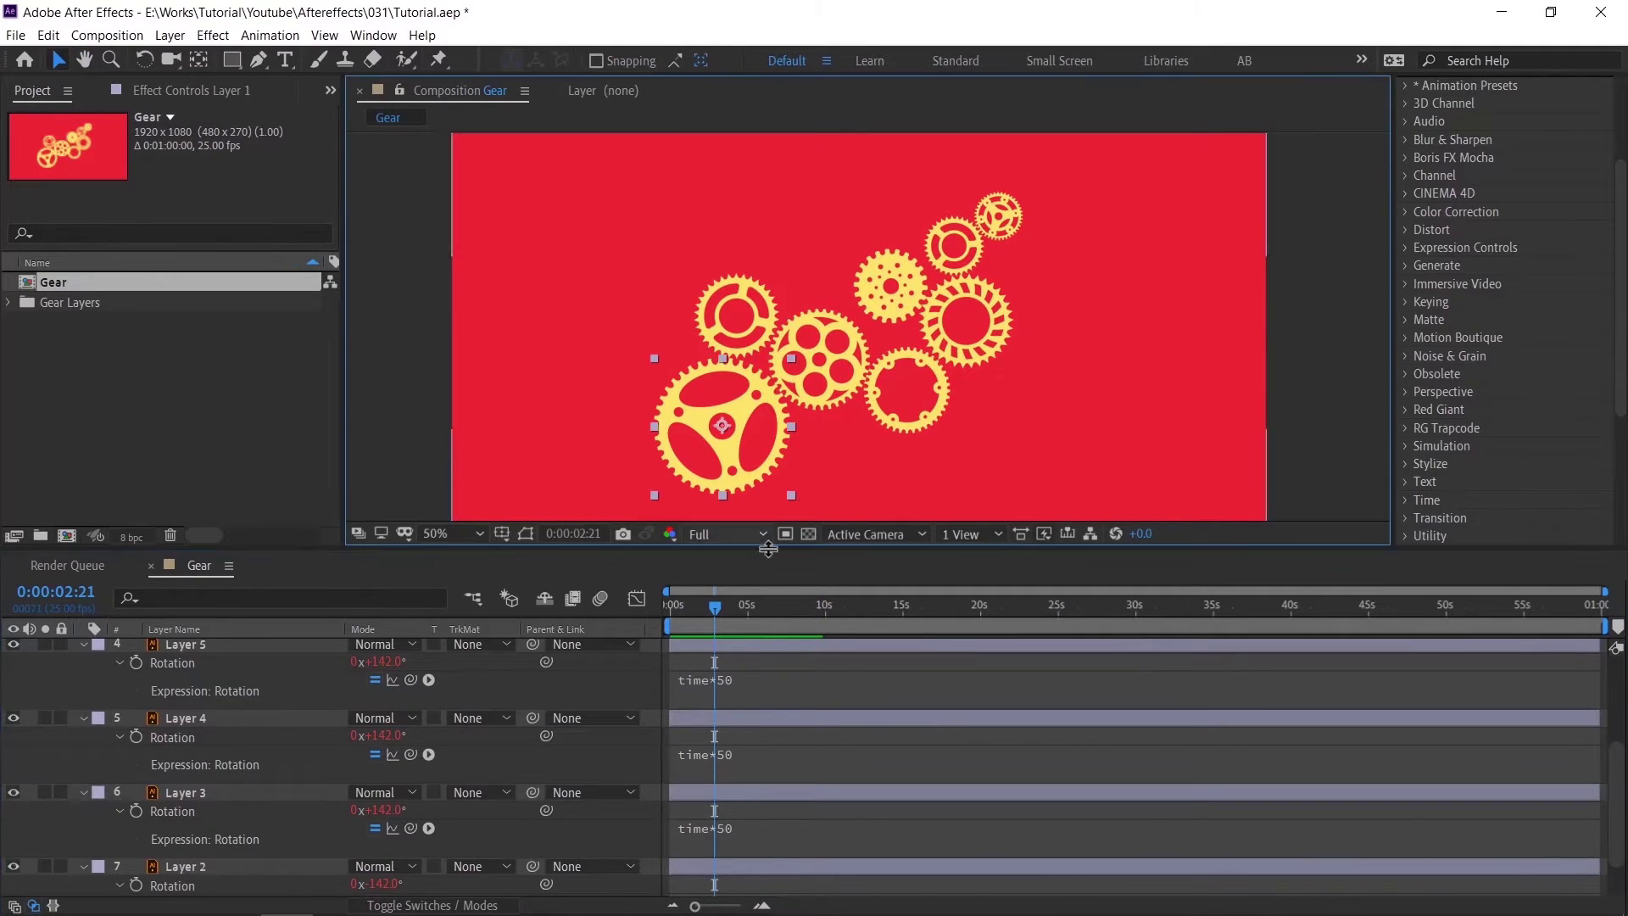
scroll(755, 744, "down", 2)
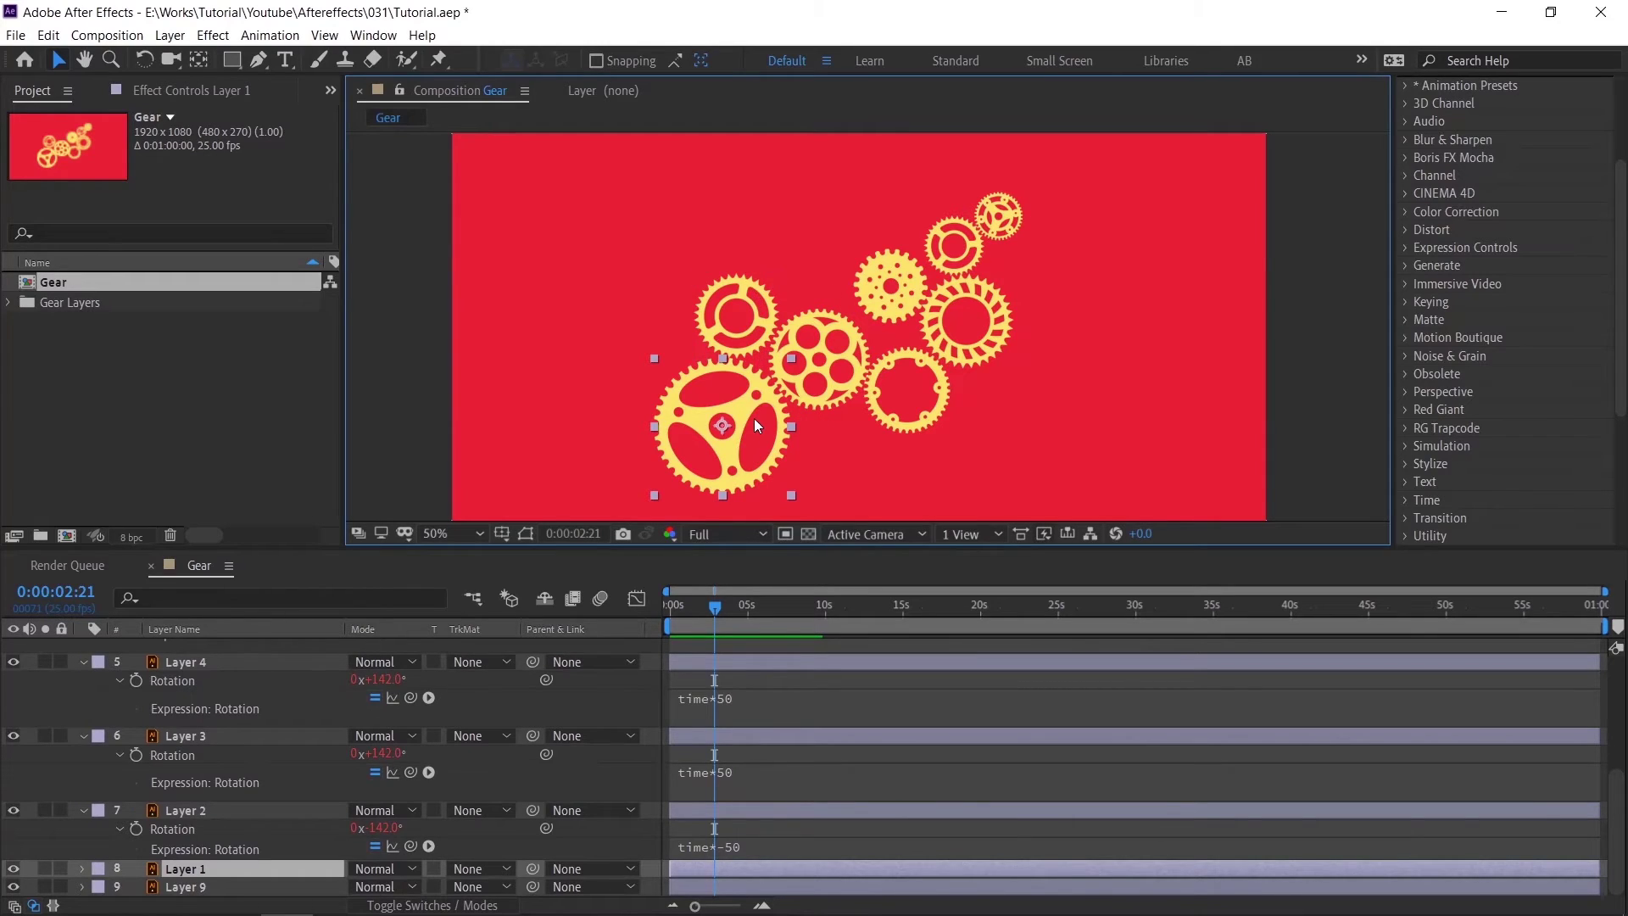
key("r")
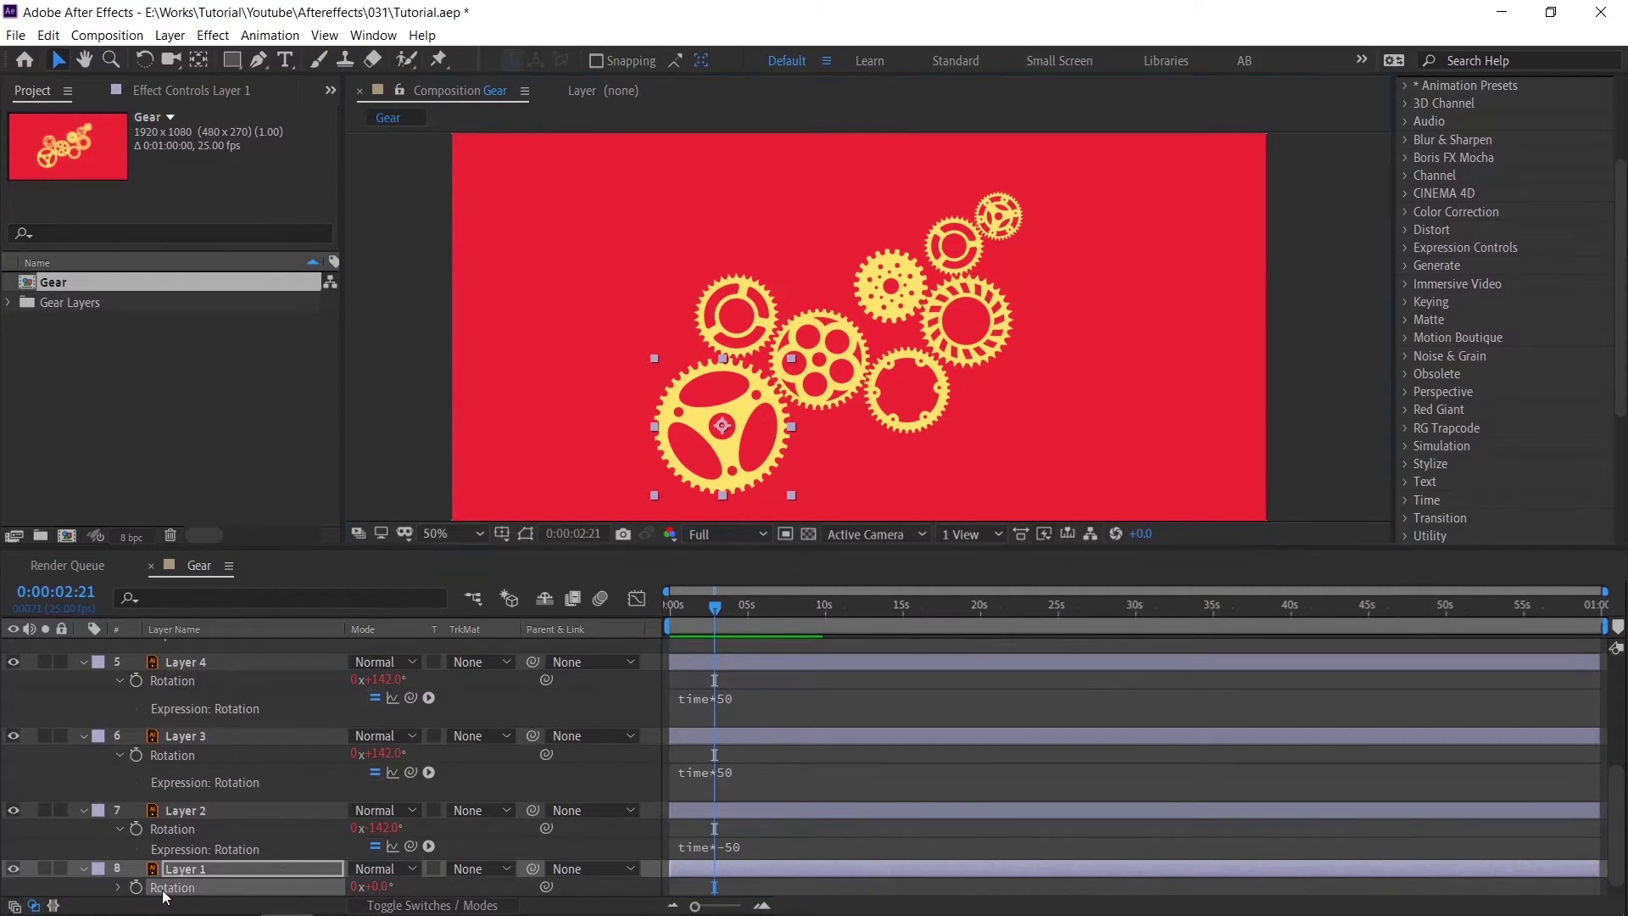
left_click(167, 890)
key("alt+shift+equal")
type("tim")
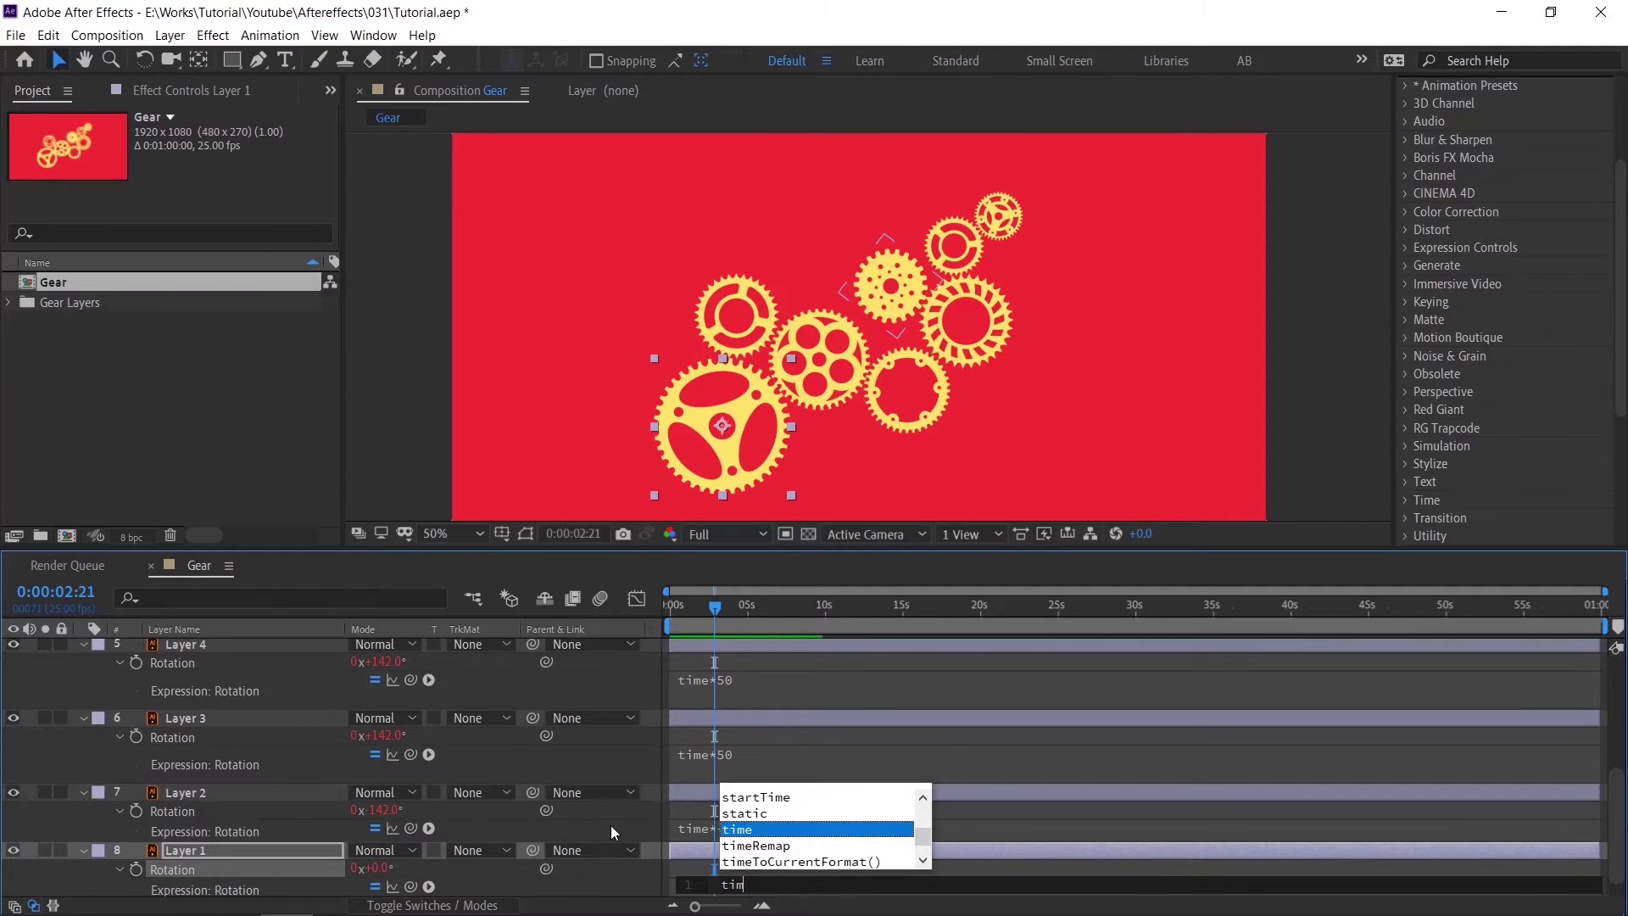
type("e*")
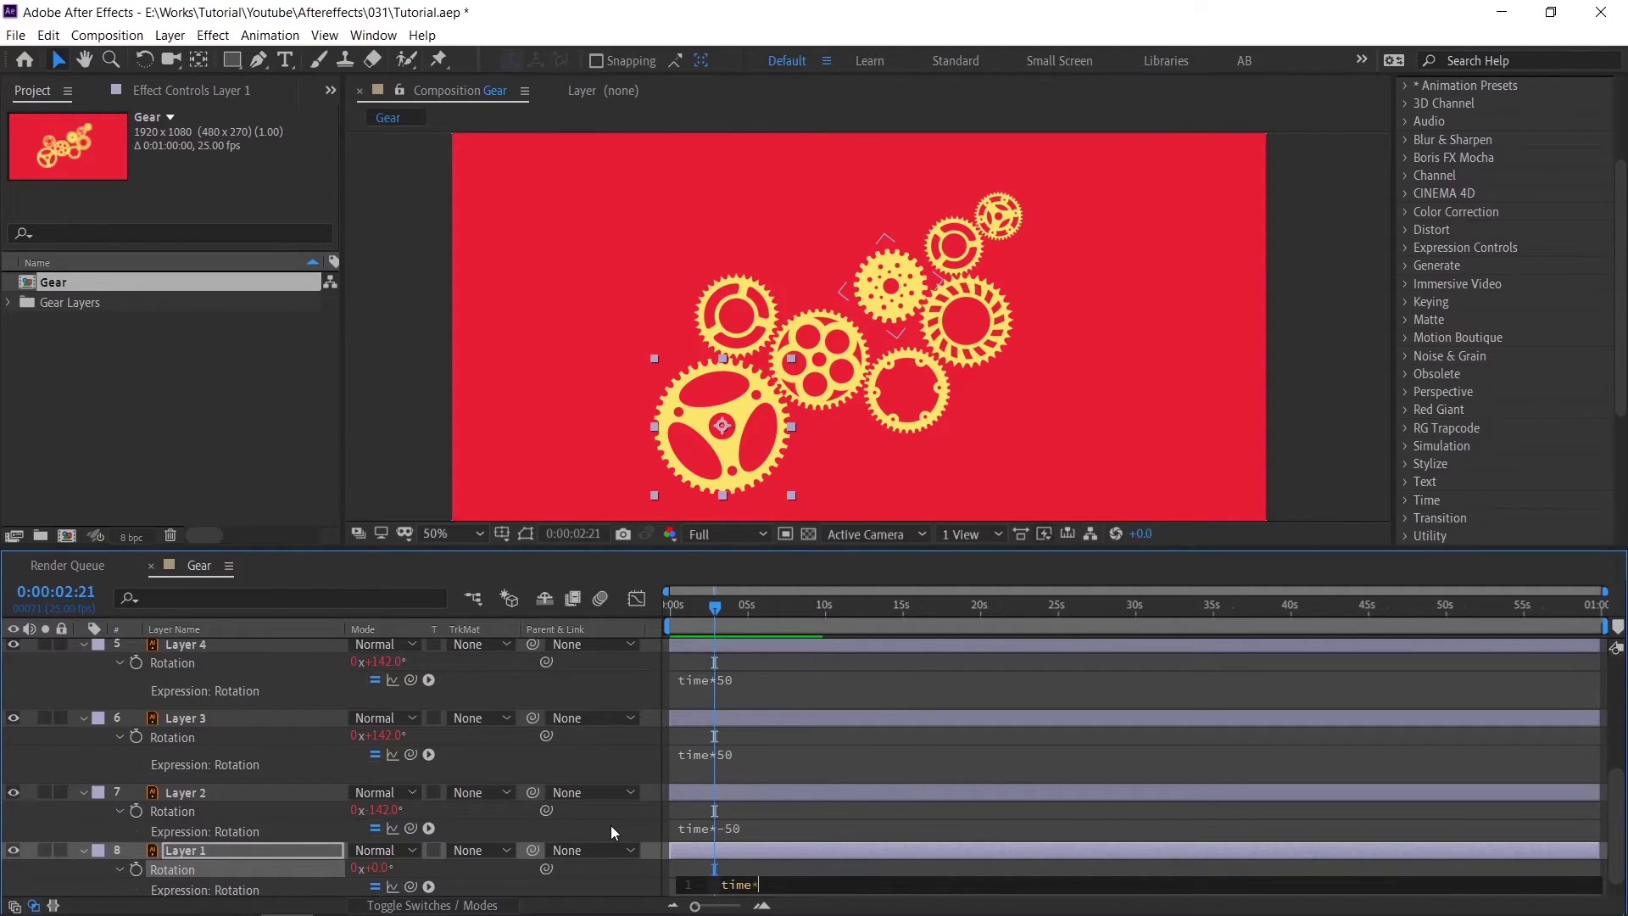
type("-50")
left_click(747, 861)
key("space")
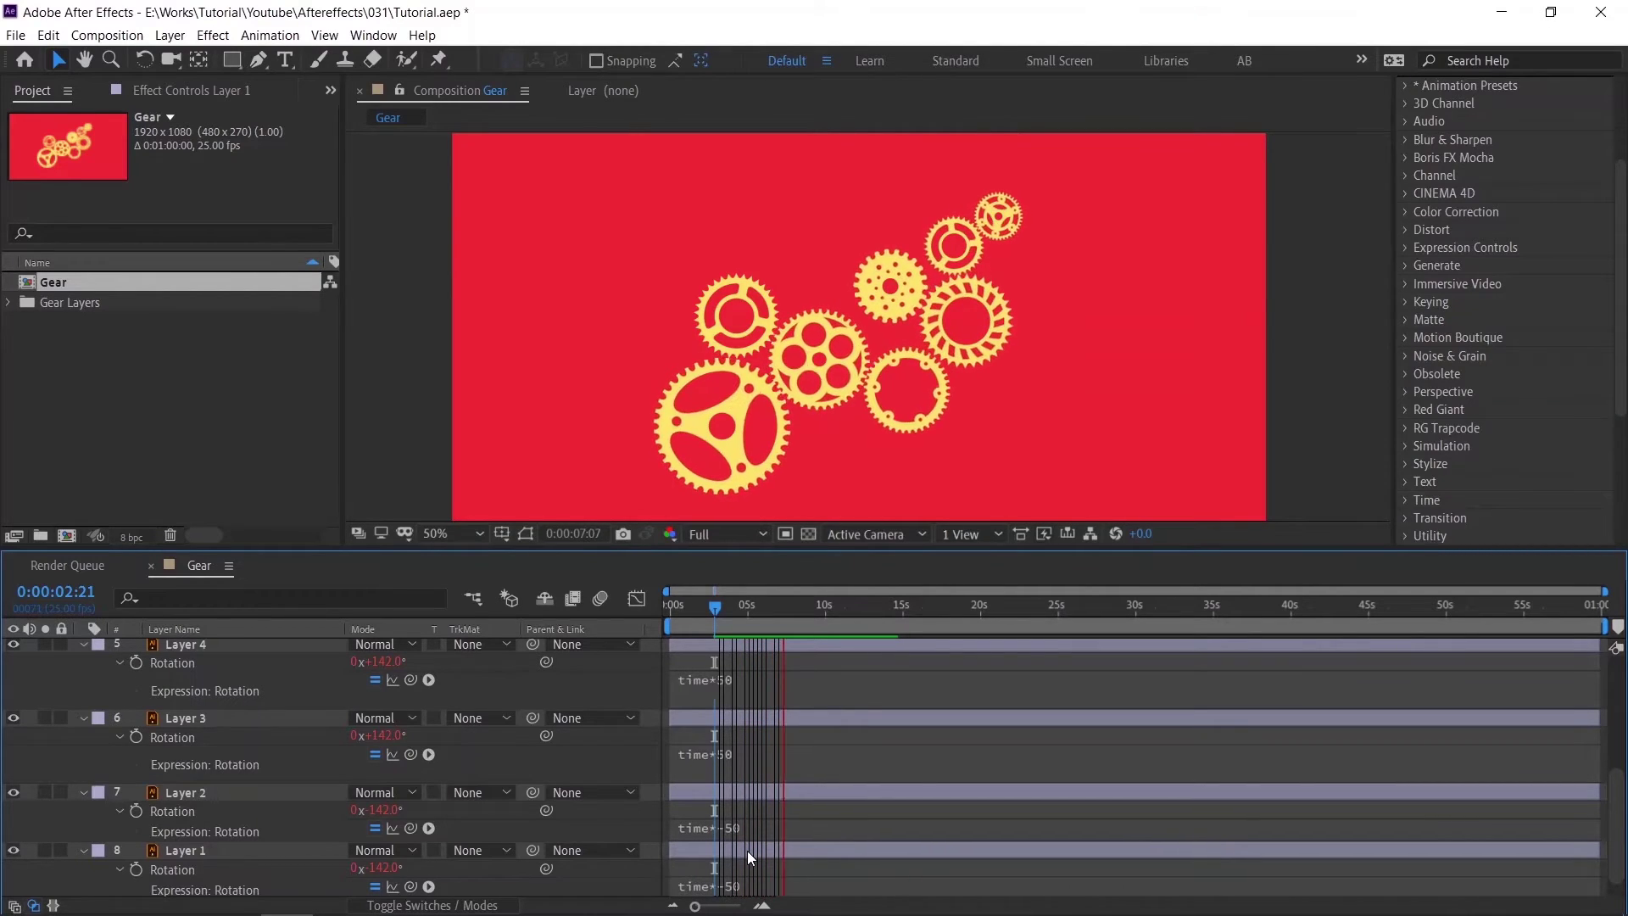
key("space")
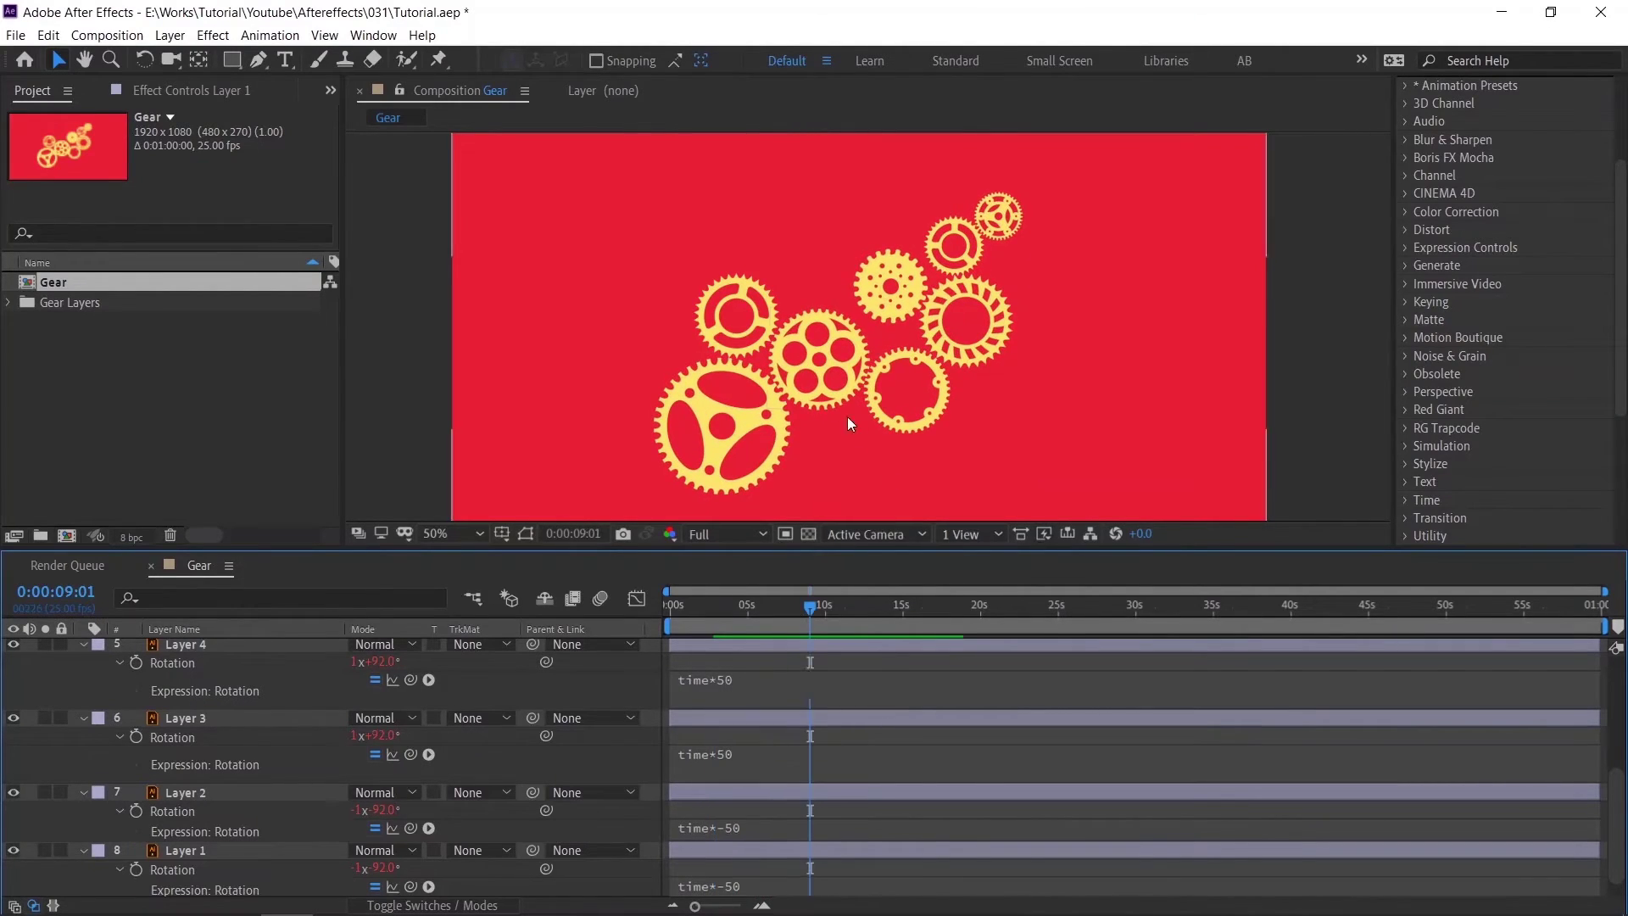
Step: Add the expression time*50 to the rotation of Layer 8, the gear above the largest one, and preview the animation from the start
scroll(808, 385, "up", 2)
key("h")
left_click_drag(788, 379, 794, 397)
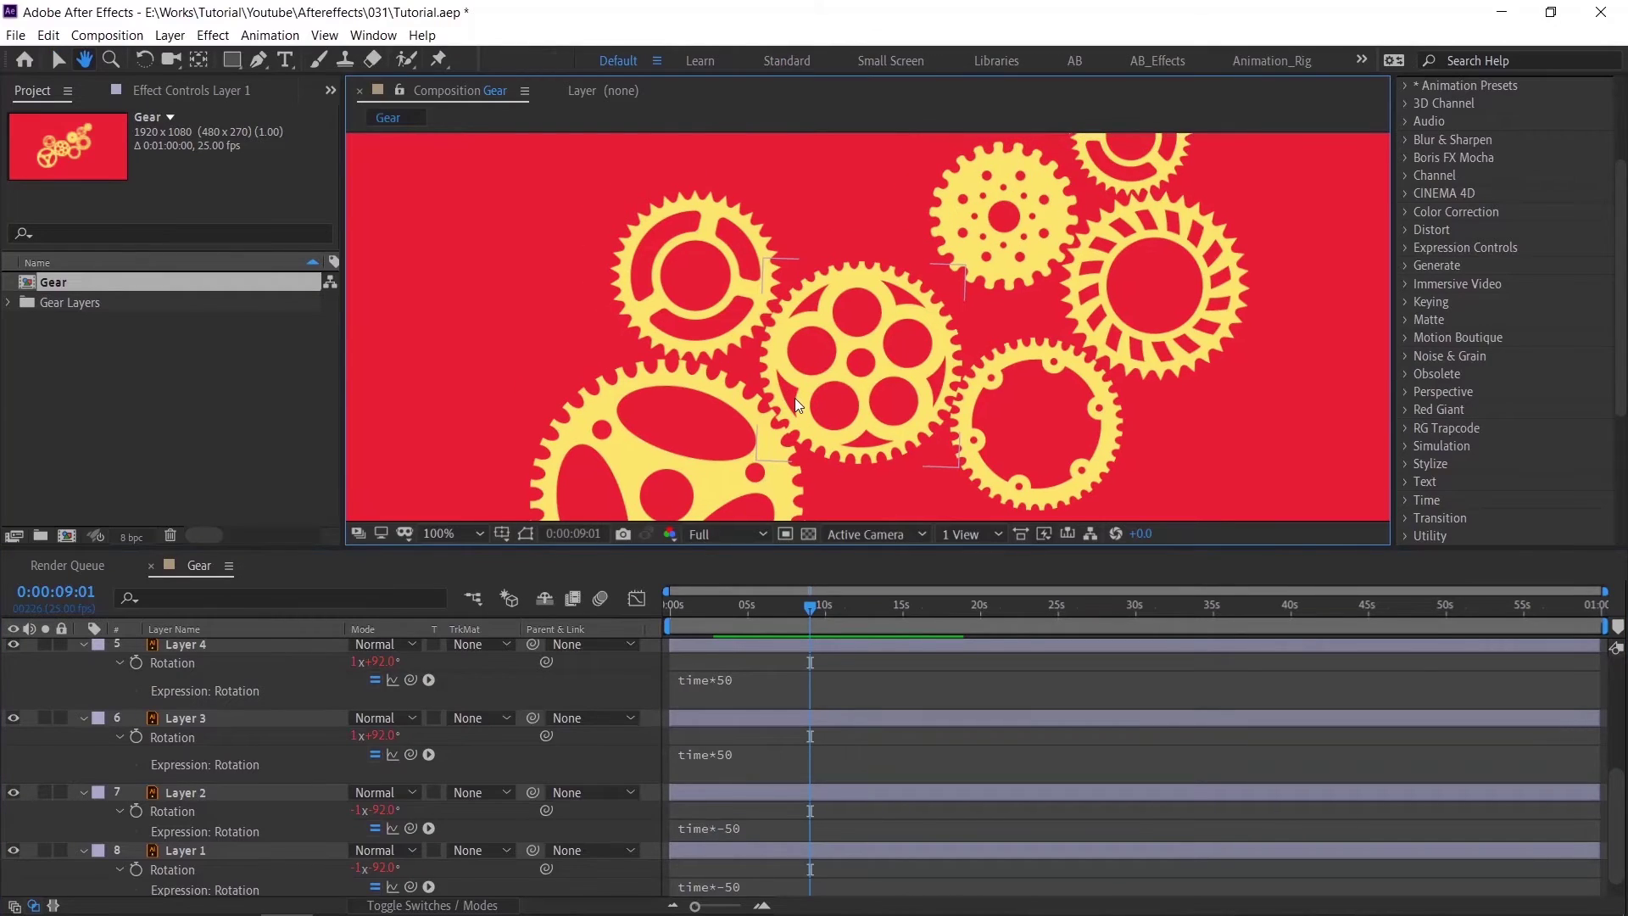
key("v")
left_click(713, 335)
scroll(738, 769, "up", 3)
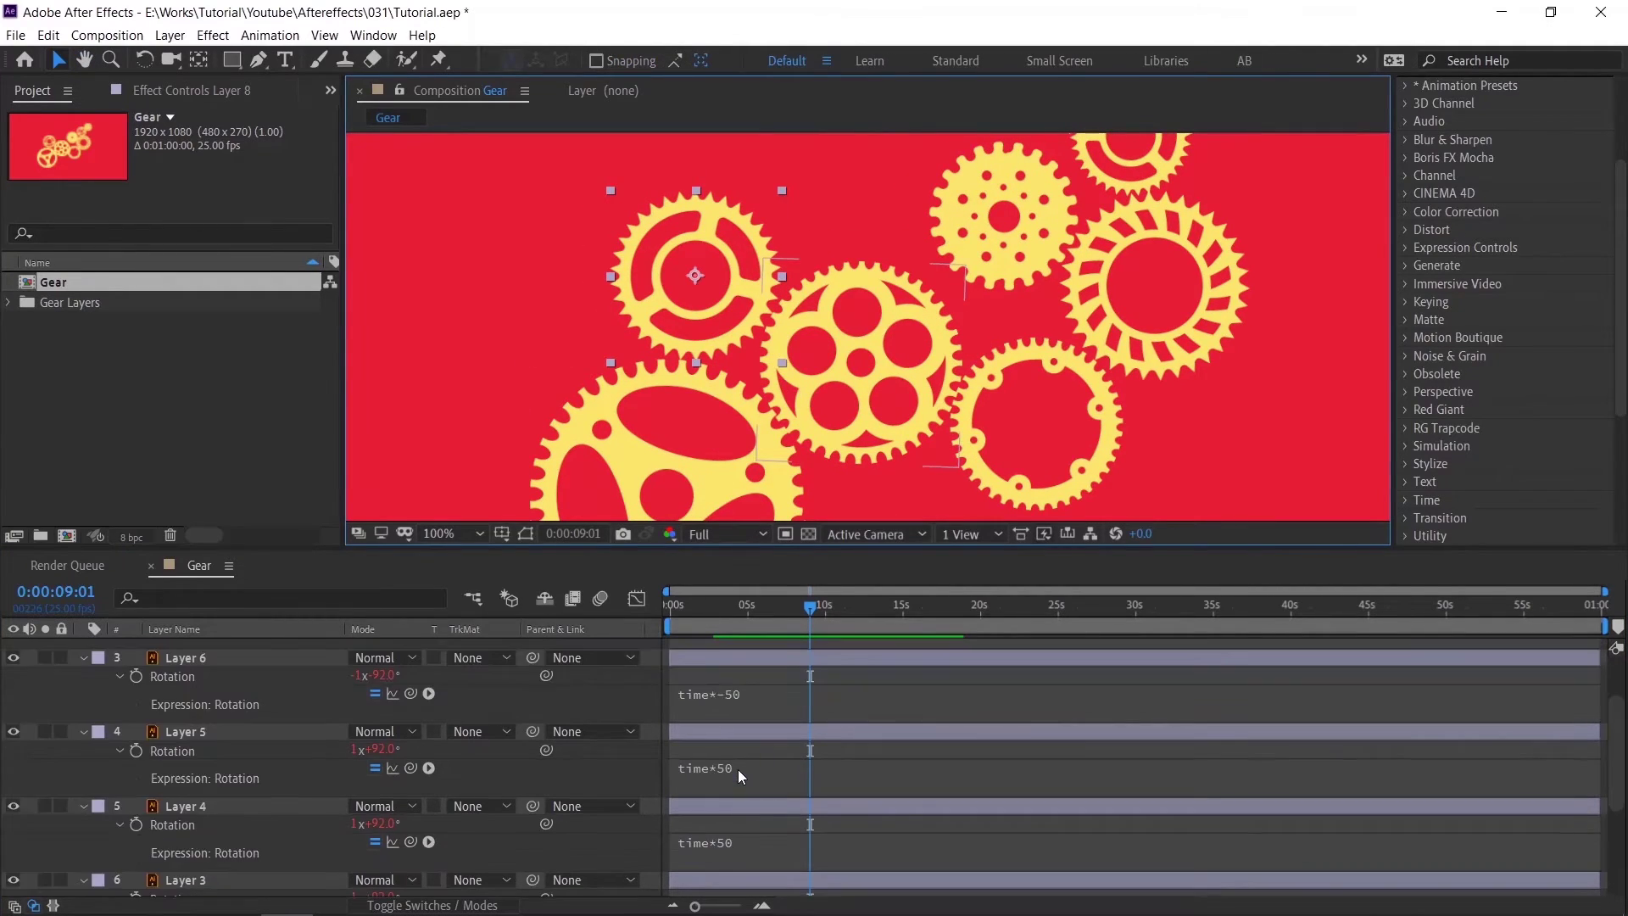
scroll(739, 769, "up", 3)
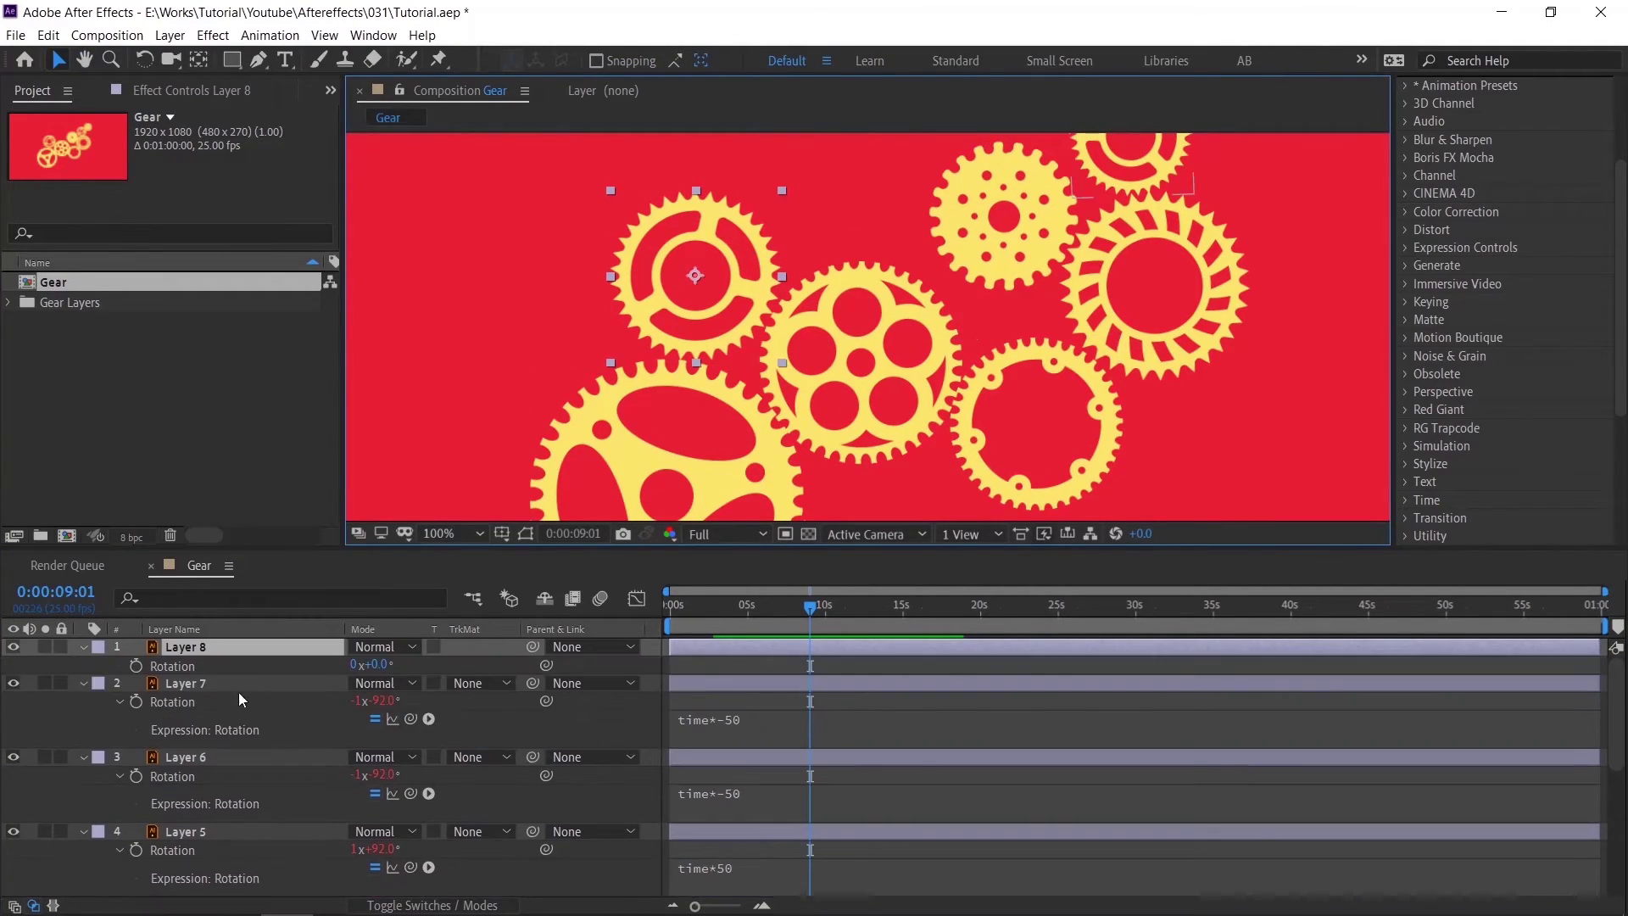
left_click(135, 665, "alt")
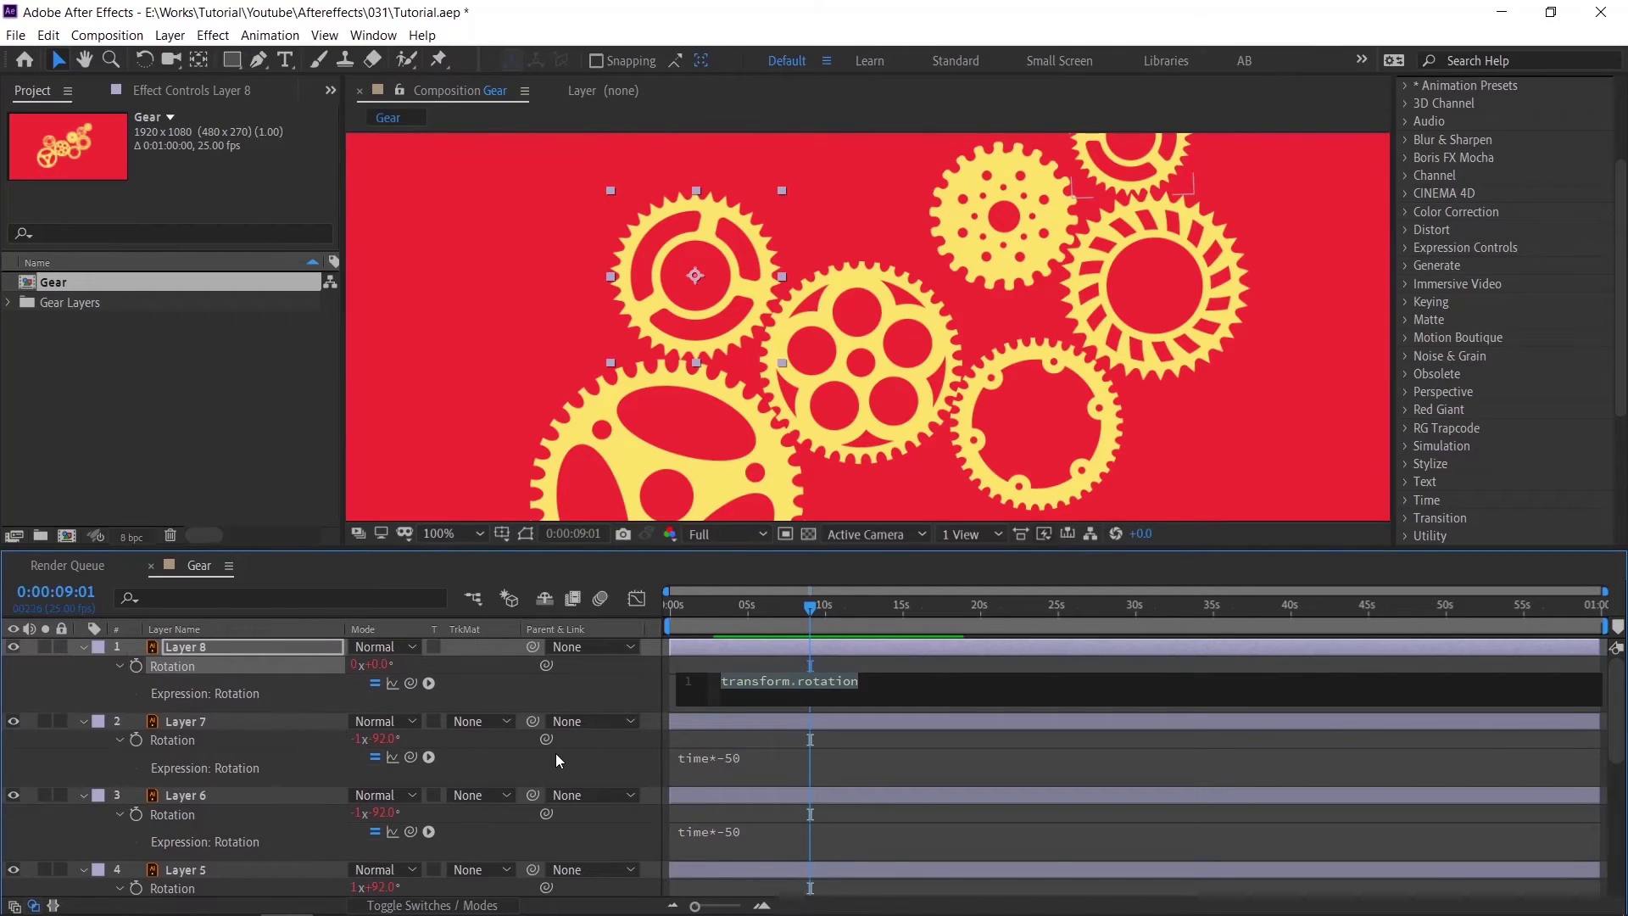
type("t")
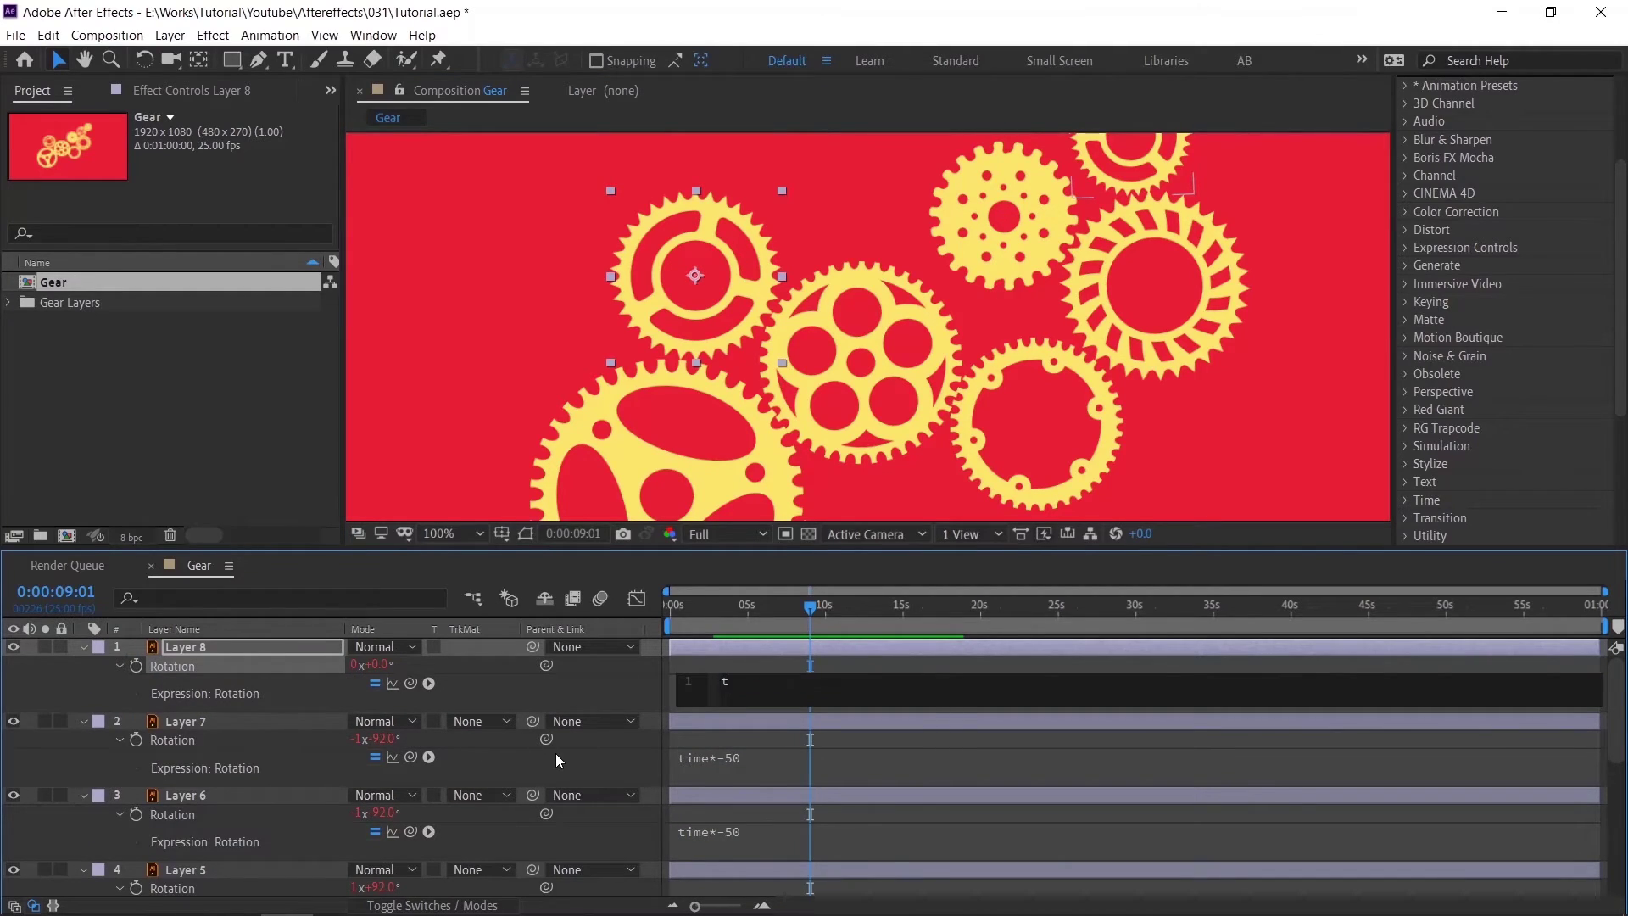
type("ime*50")
left_click_drag(757, 606, 580, 622)
key("space")
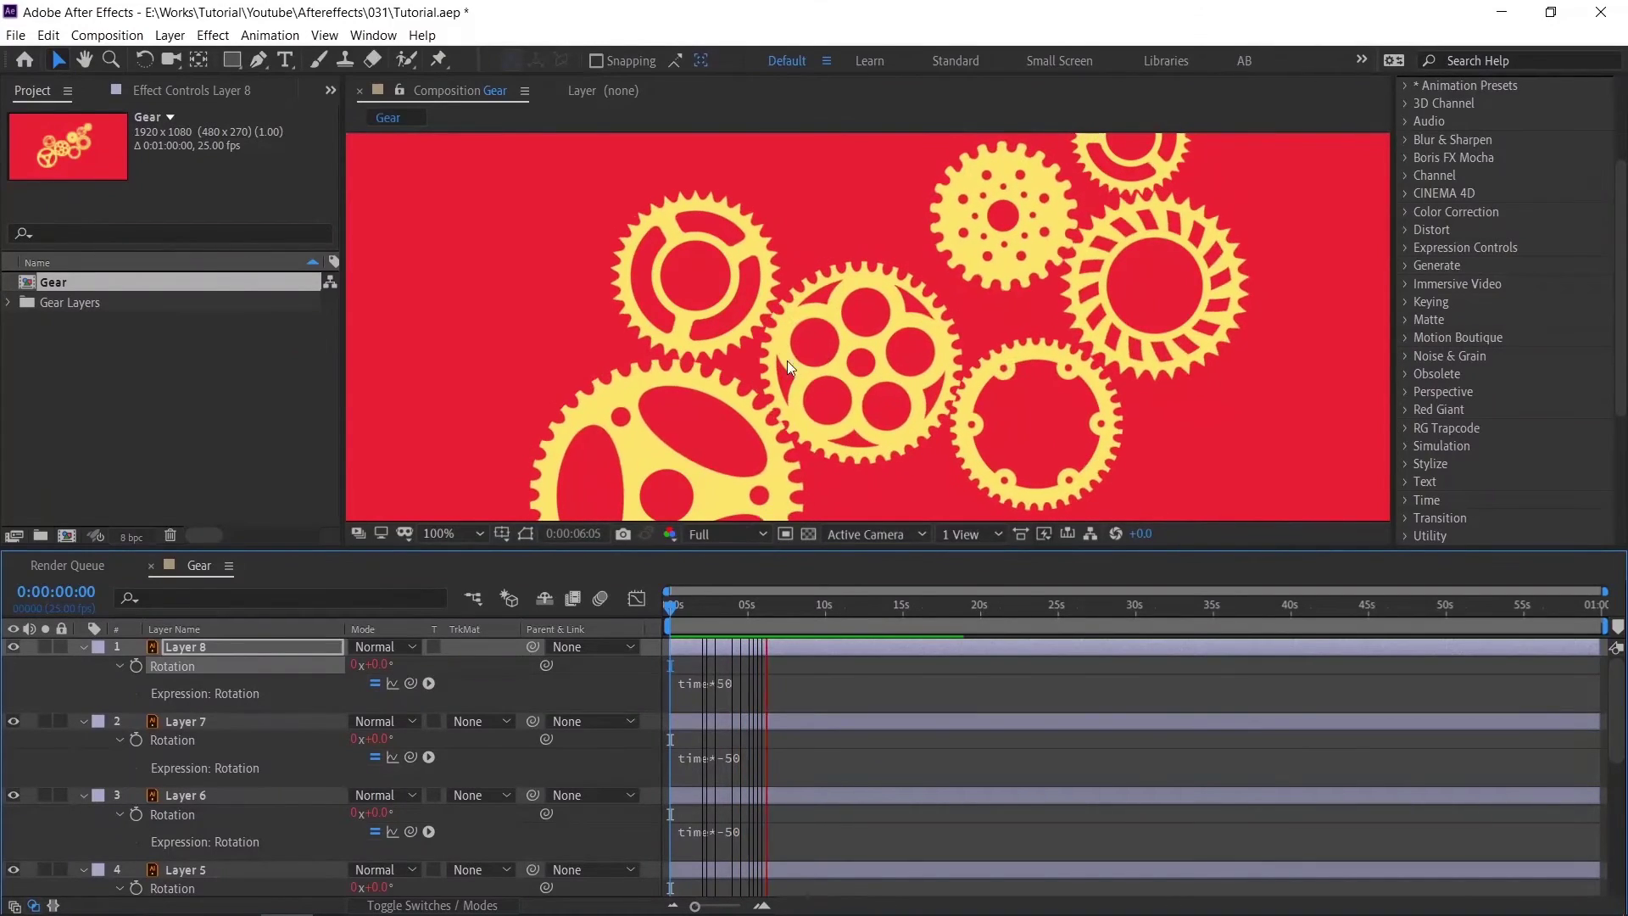
key("space")
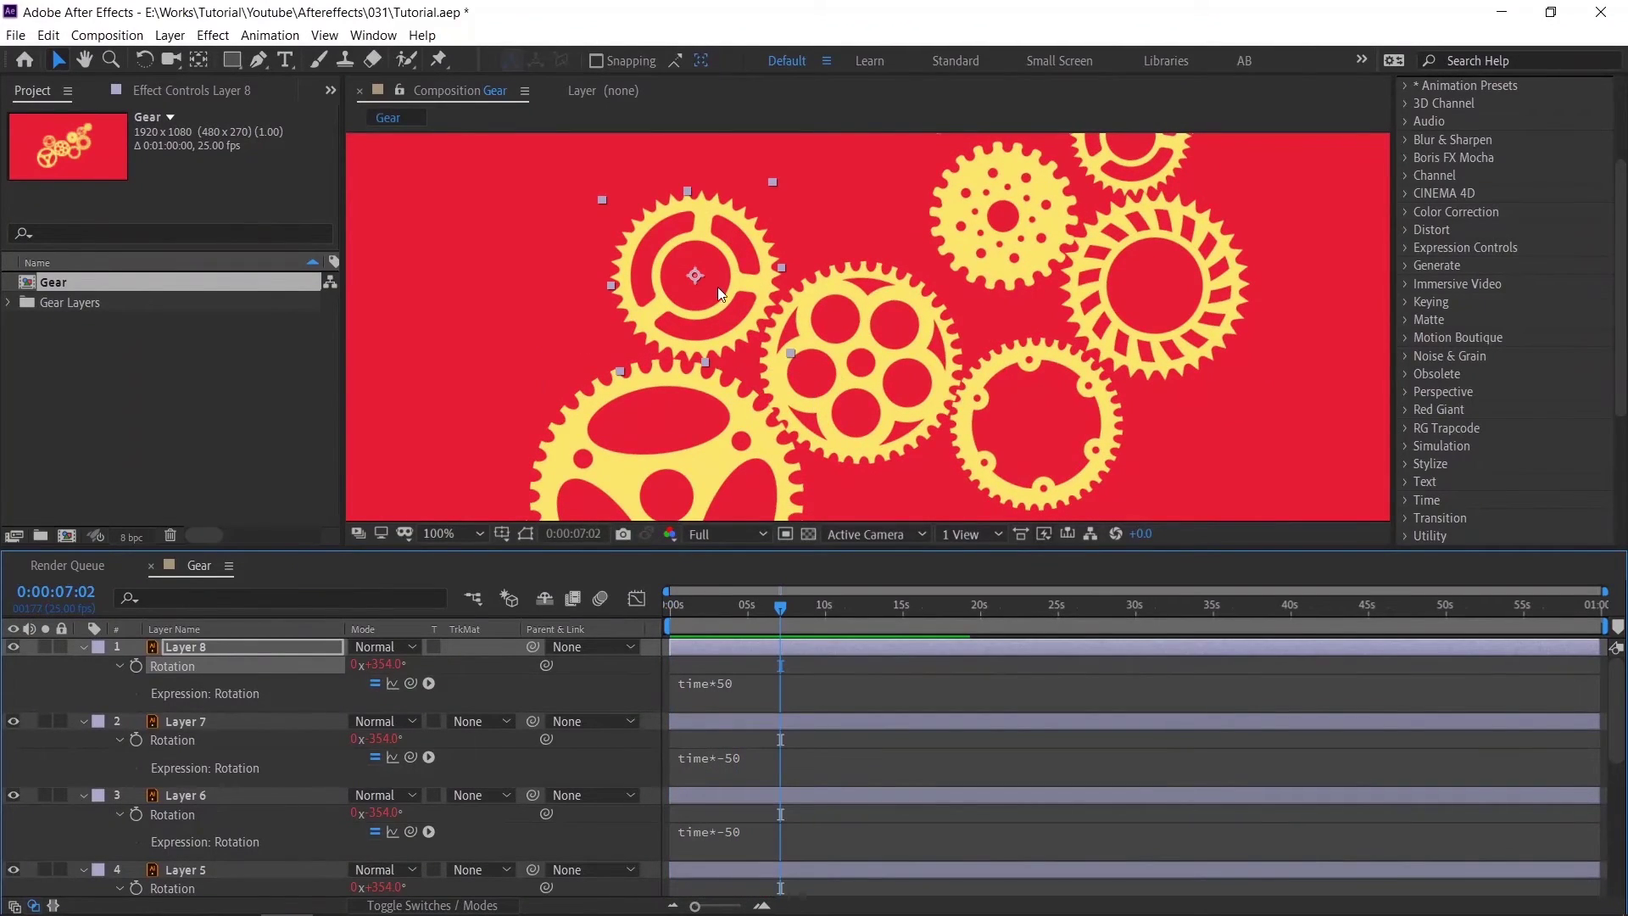
Step: Move Layer 8's gear slightly left, away from the central gear's teeth, and preview the whole gear train from the start
left_click_drag(734, 287, 711, 288)
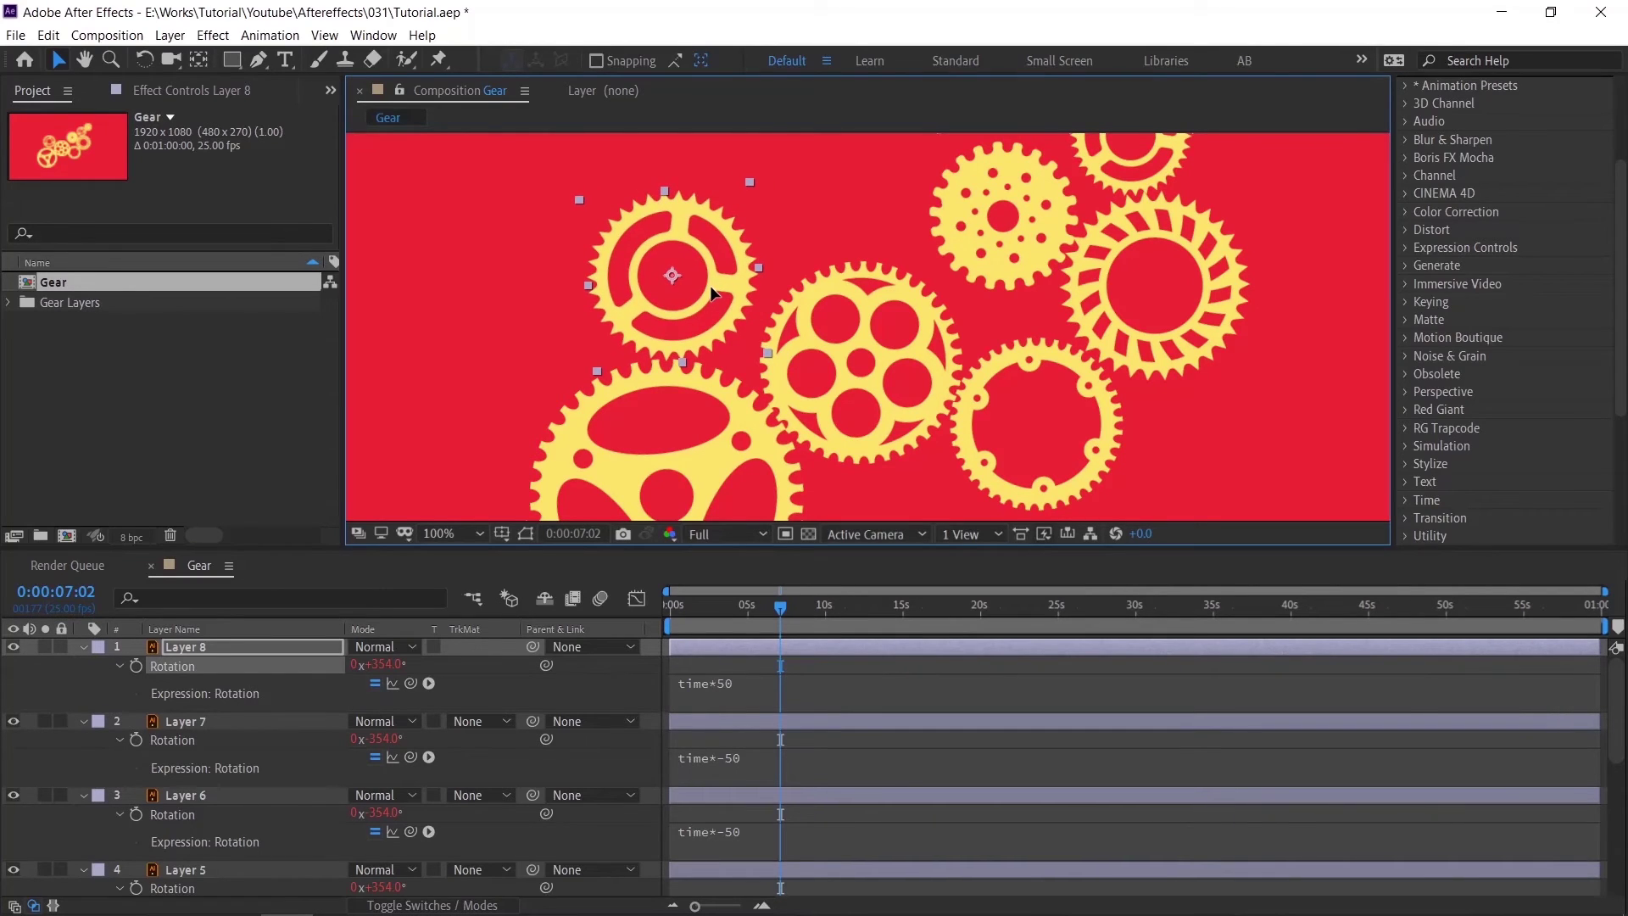
key("comma")
key("Home")
key("space")
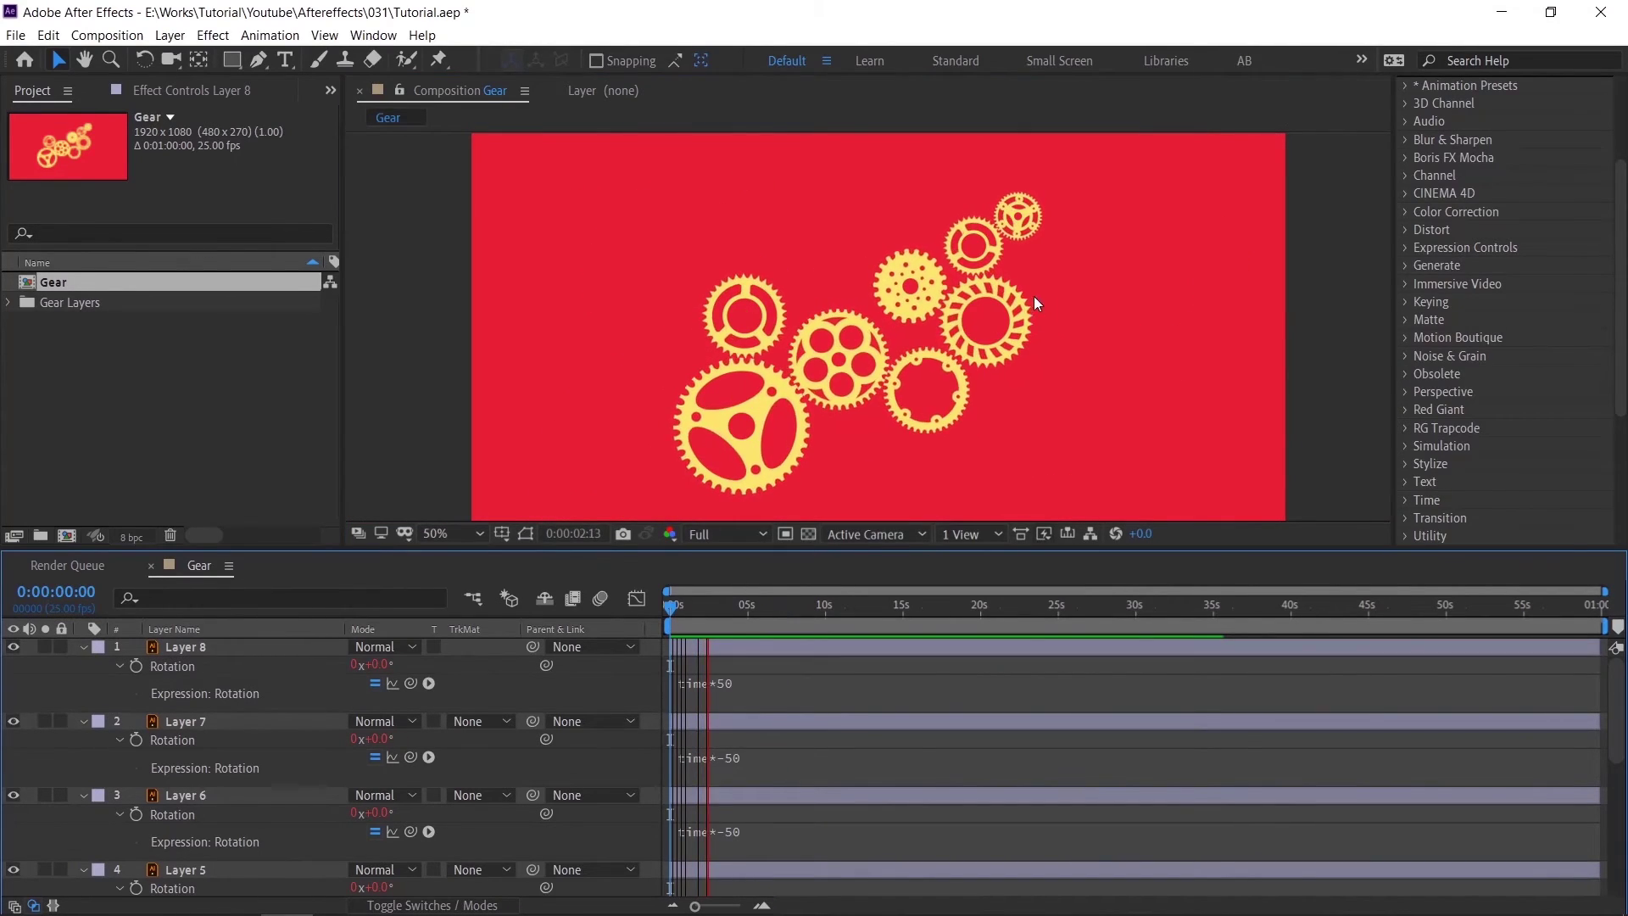
key("space")
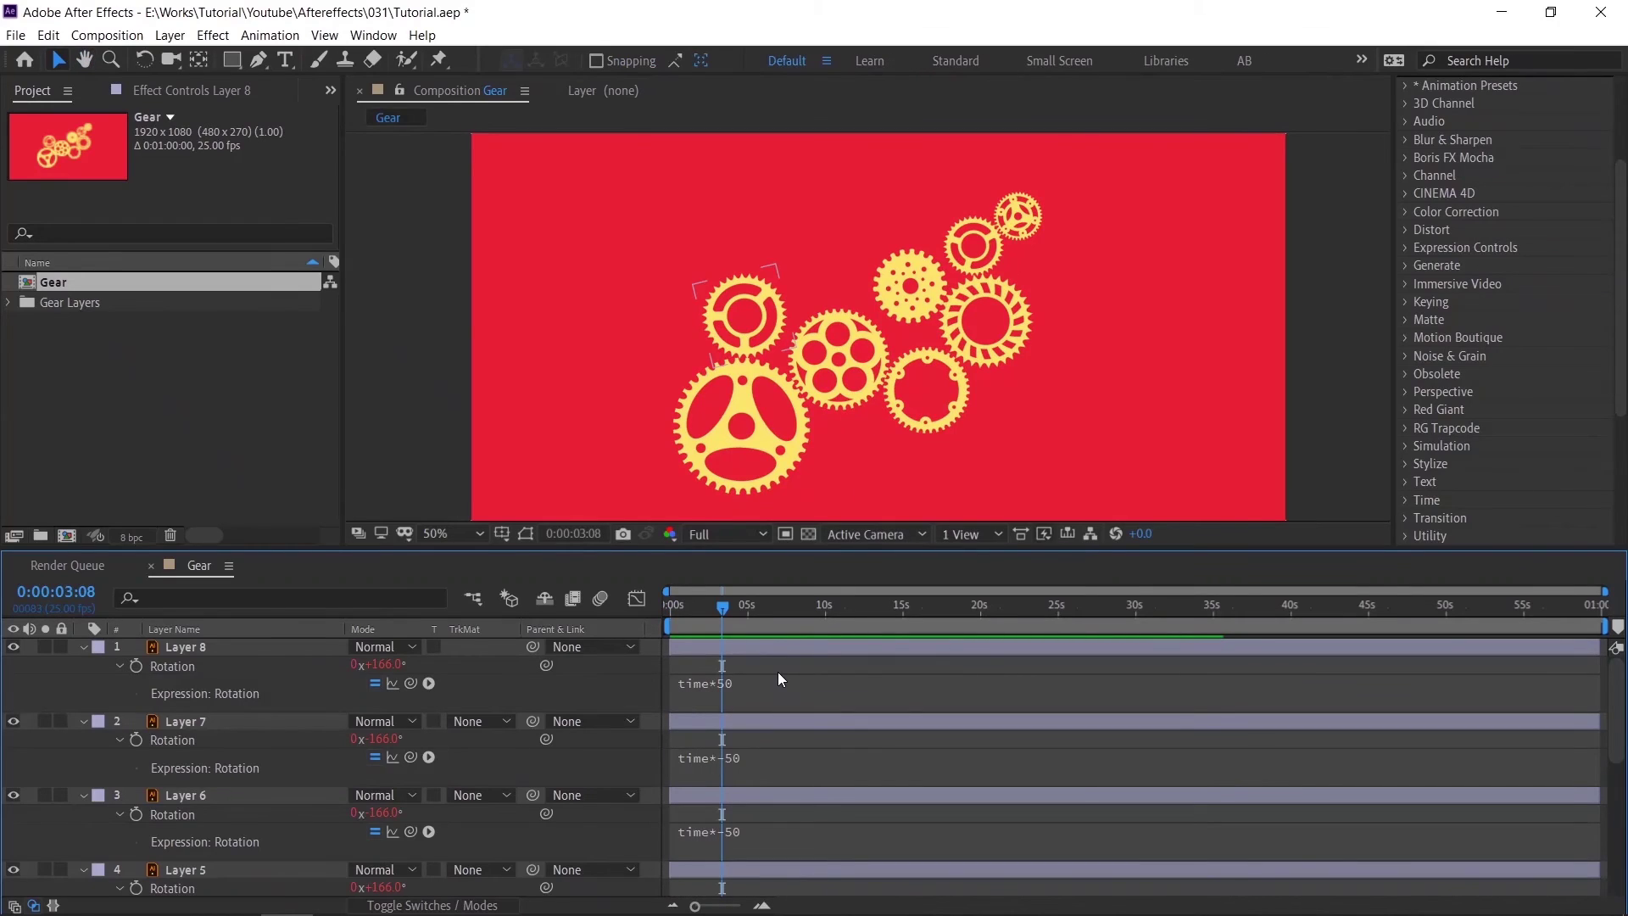
Step: Go to the rotation expression of Layer 3, the central gear with five round holes
scroll(778, 672, "down", 6)
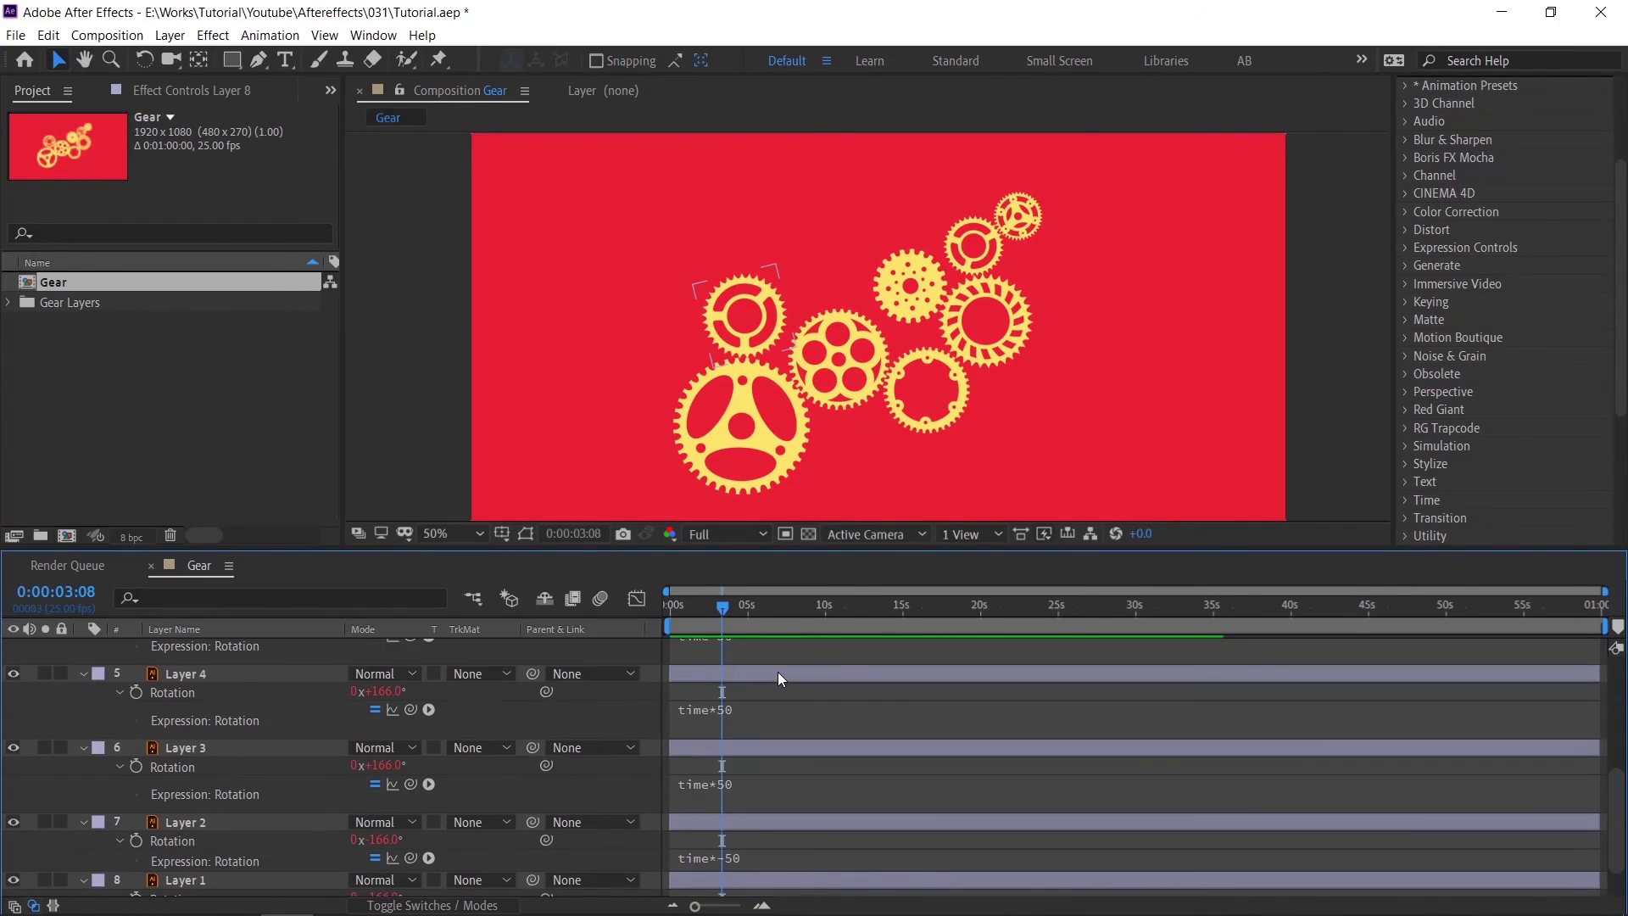
left_click(729, 719)
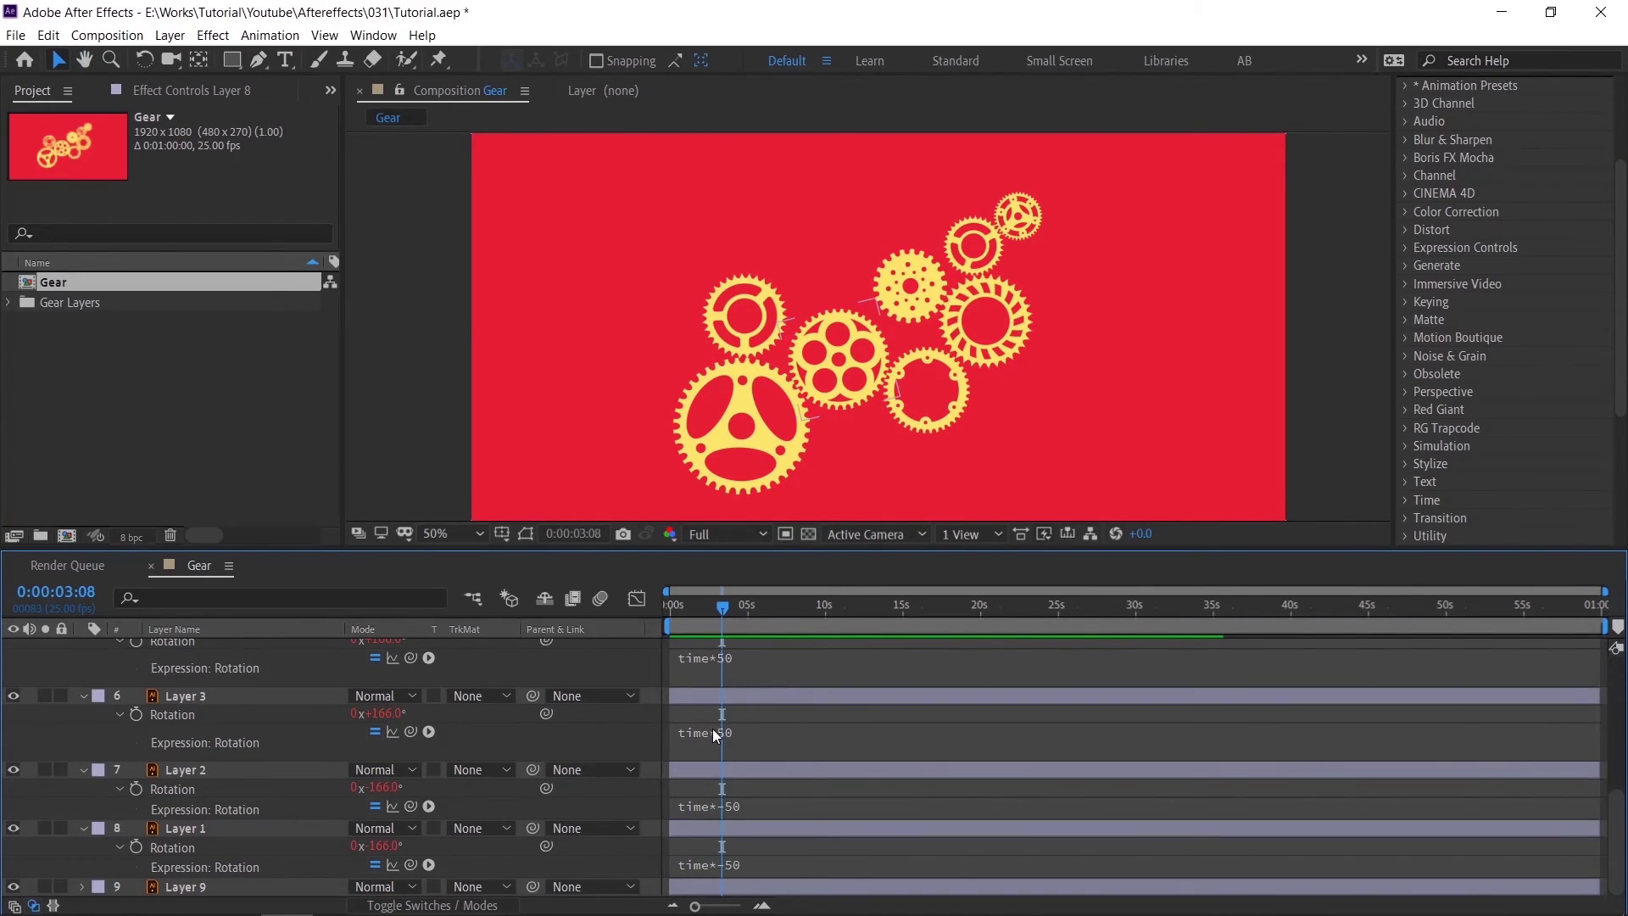